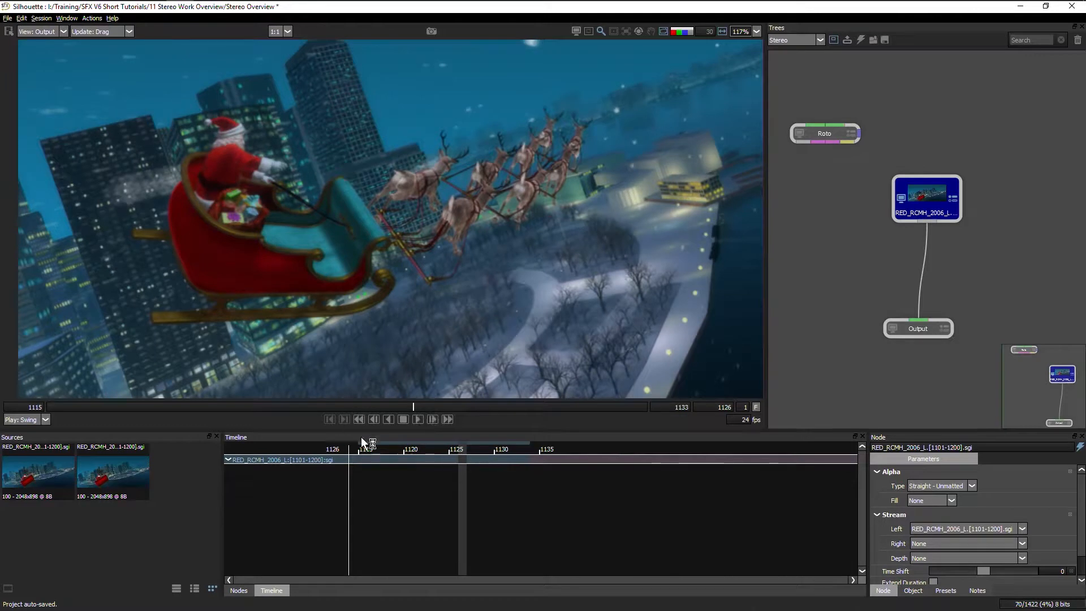
Play back the sleigh footage in the viewer and stop it at frame 1127.
left_click(356, 406)
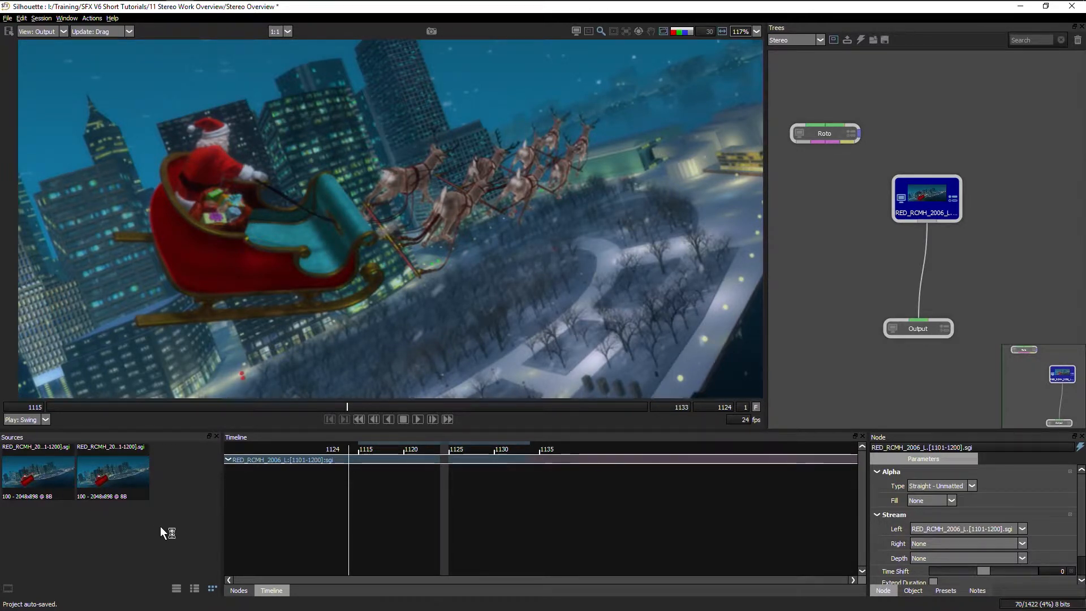
left_click(417, 419)
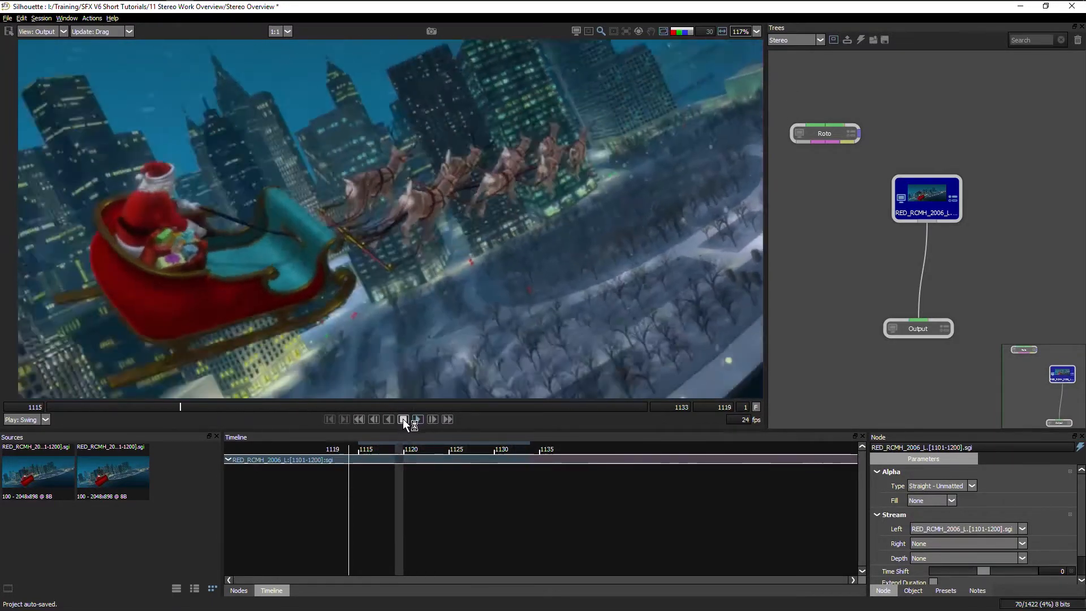
left_click(403, 419)
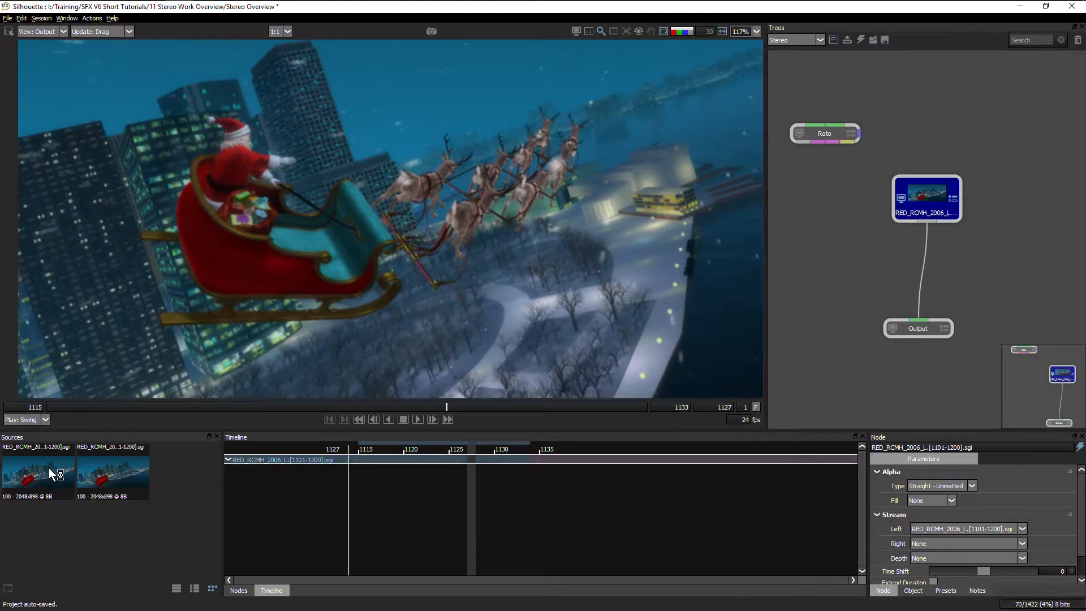
Compare the left-eye and right-eye source clips by selecting each in turn.
left_click(49, 467)
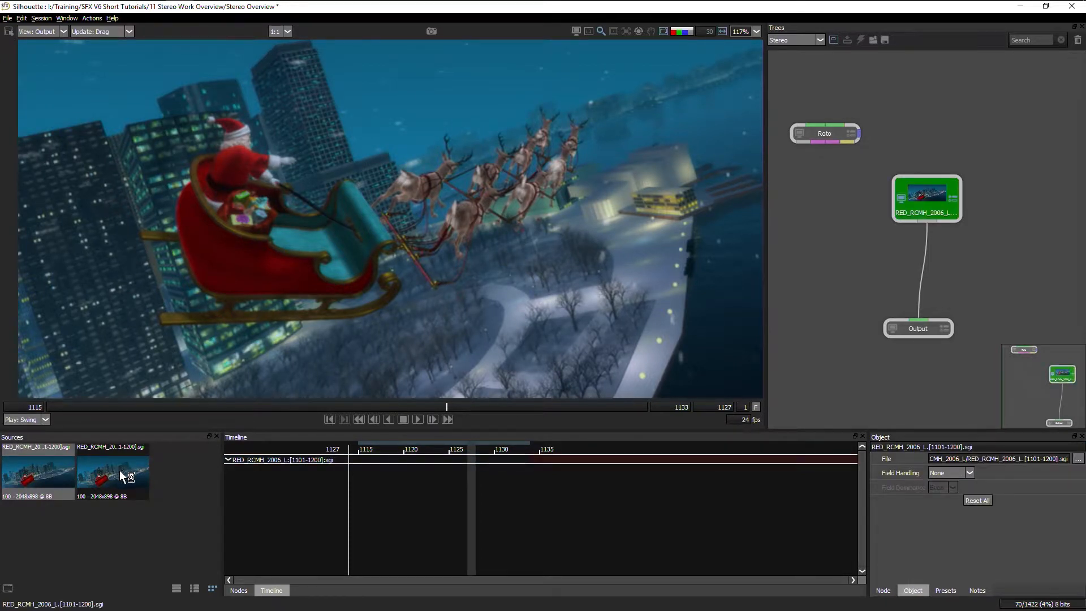
left_click(120, 471)
left_click(45, 469)
left_click(112, 472)
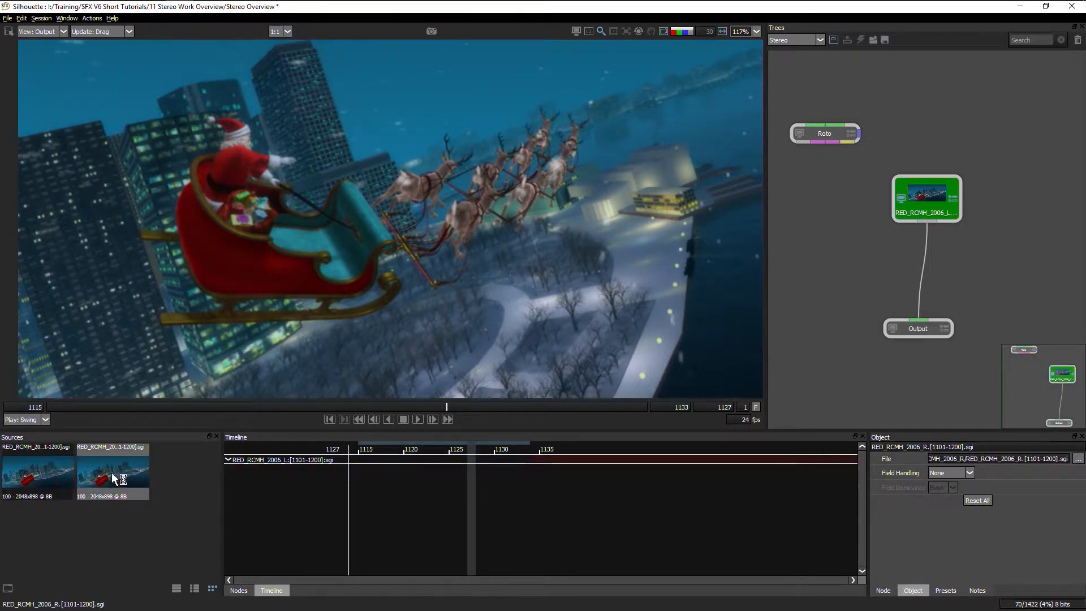
left_click(52, 467)
left_click(111, 472)
left_click(41, 467)
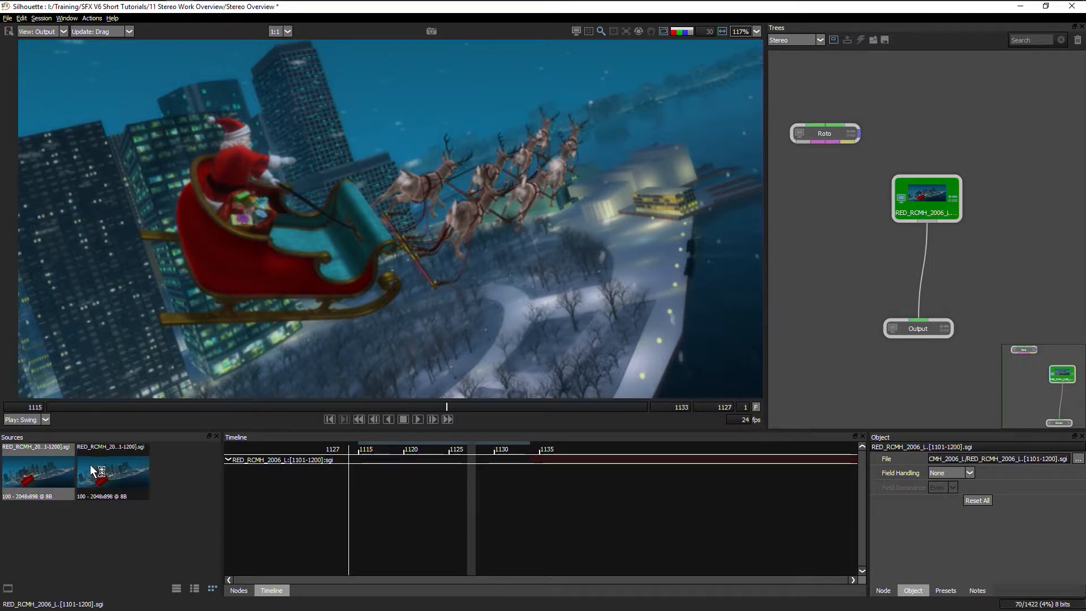
Assign RED_RCMH_2006_R.[1101-1200].sgi as the right stream of the RED_RCMH_2006_L source node.
left_click(946, 193)
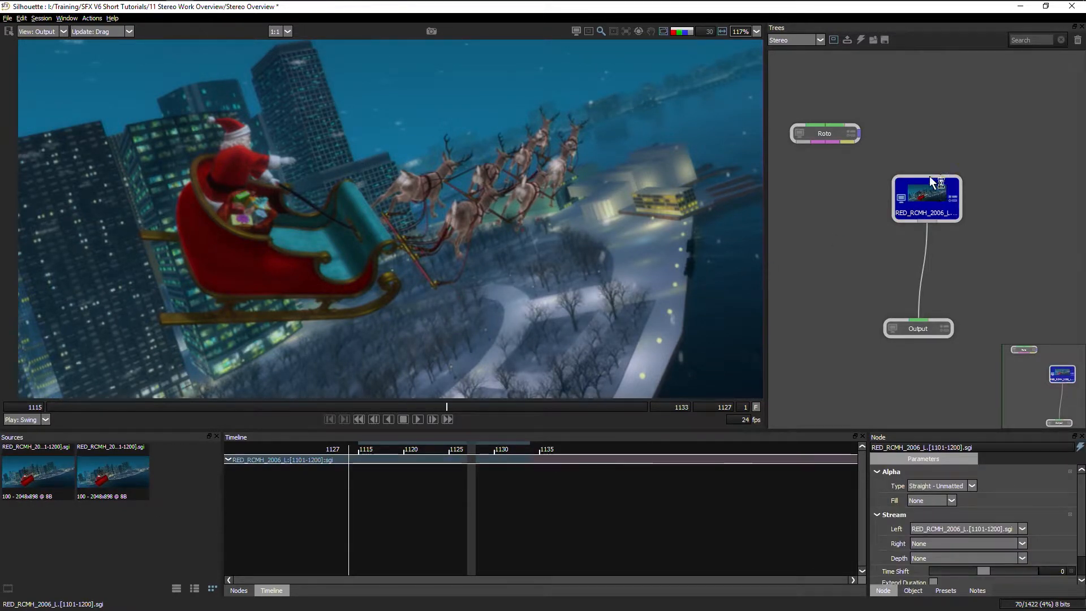
left_click_drag(918, 195, 911, 188)
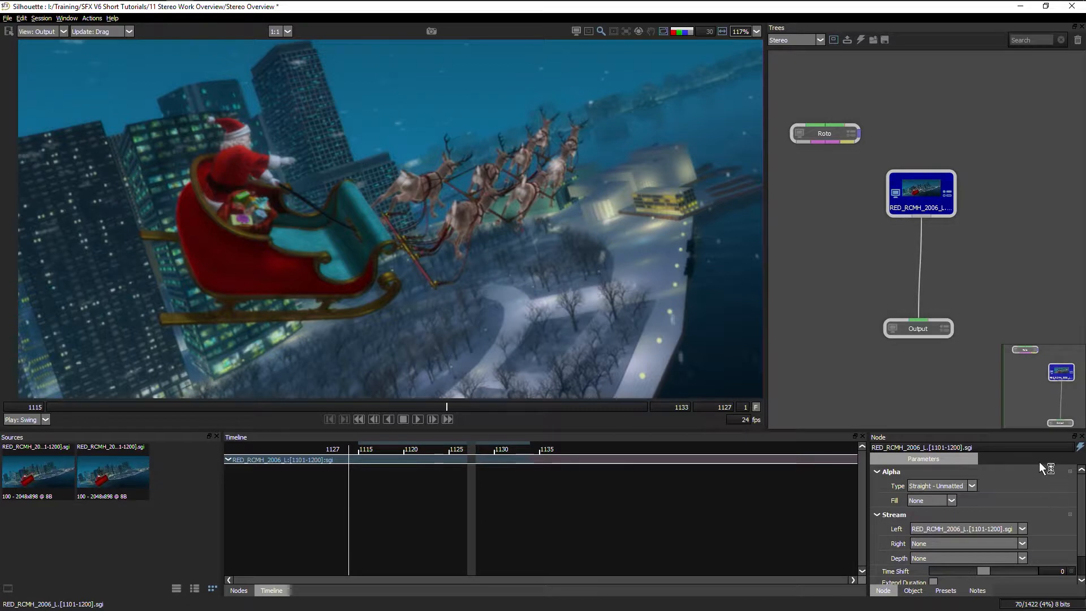
scroll(894, 478, "down", 2)
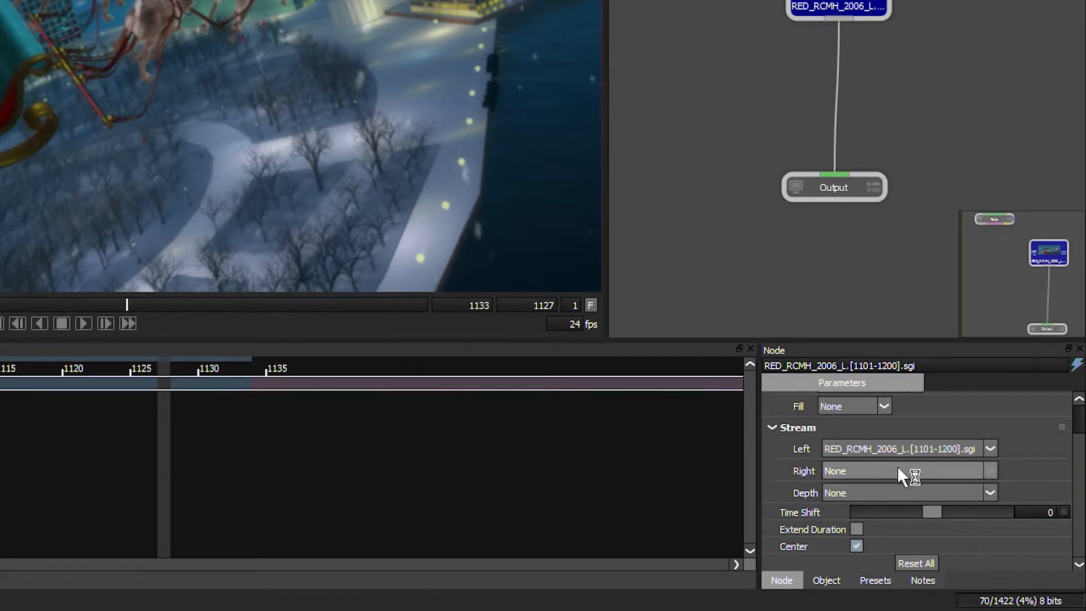
left_click(990, 470)
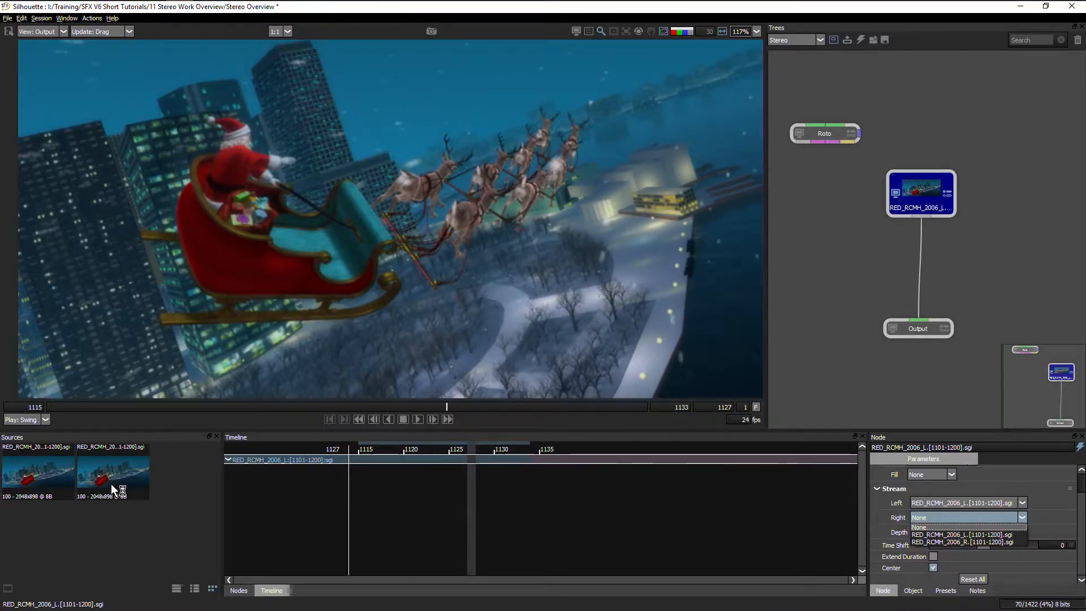
left_click(998, 542)
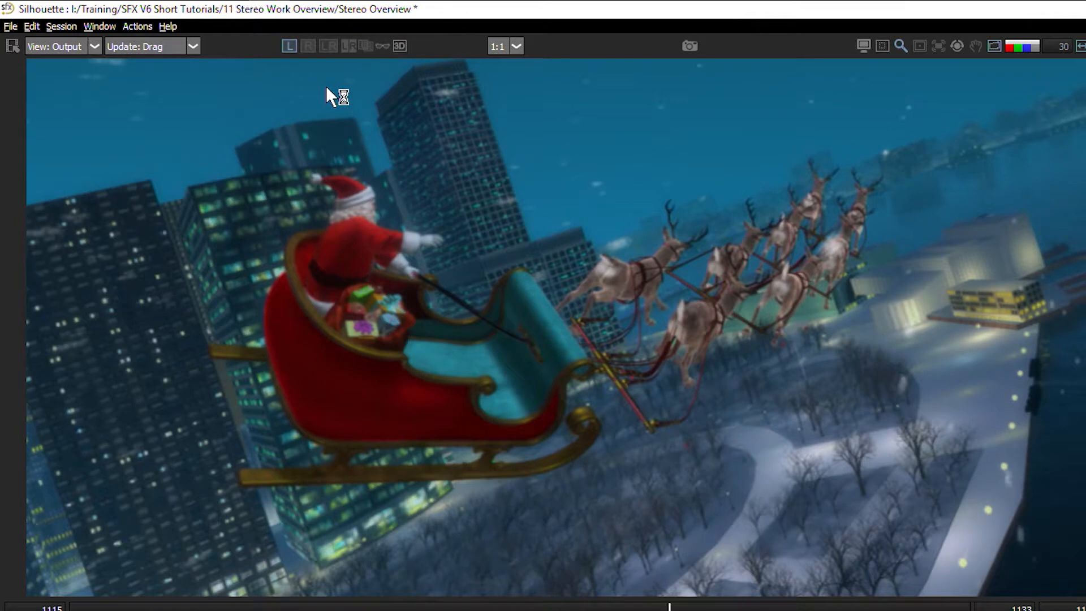
Switch the viewer between the left and right views to compare the two eyes.
left_click(309, 48)
left_click(287, 49)
left_click(306, 50)
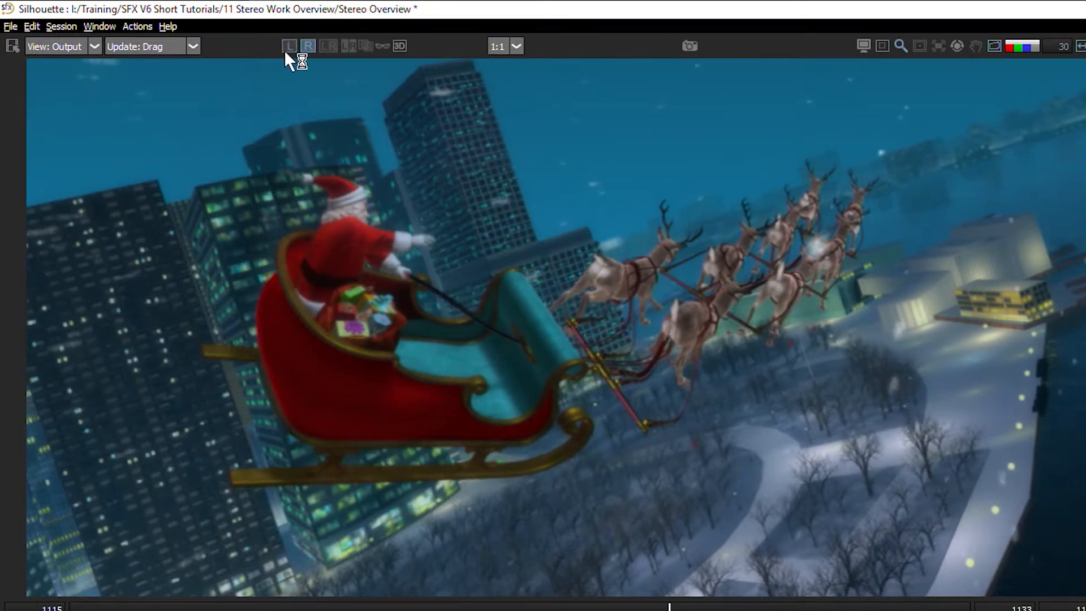
View both eyes side by side, try the stacked layout, and return to the side-by-side layout.
left_click(328, 46)
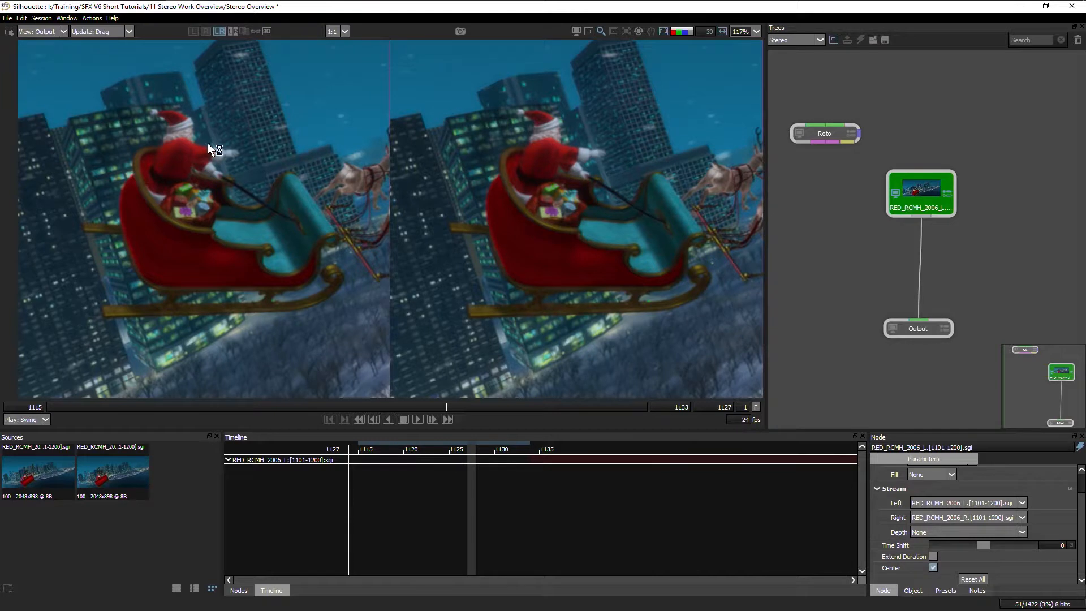
left_click(232, 31)
left_click_drag(566, 260, 187, 240)
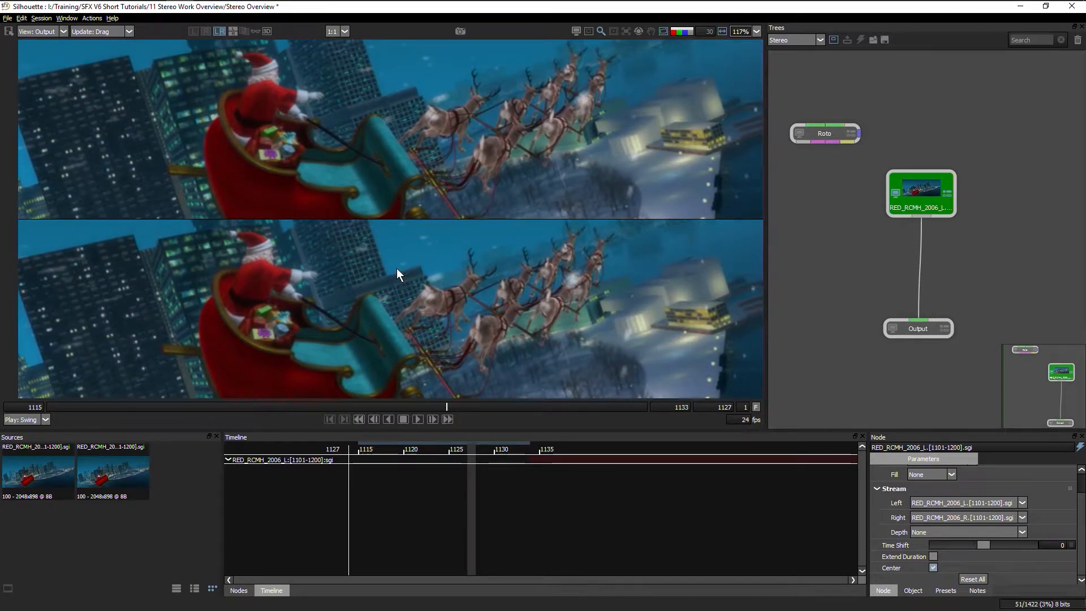
left_click(231, 32)
left_click_drag(253, 195, 388, 258)
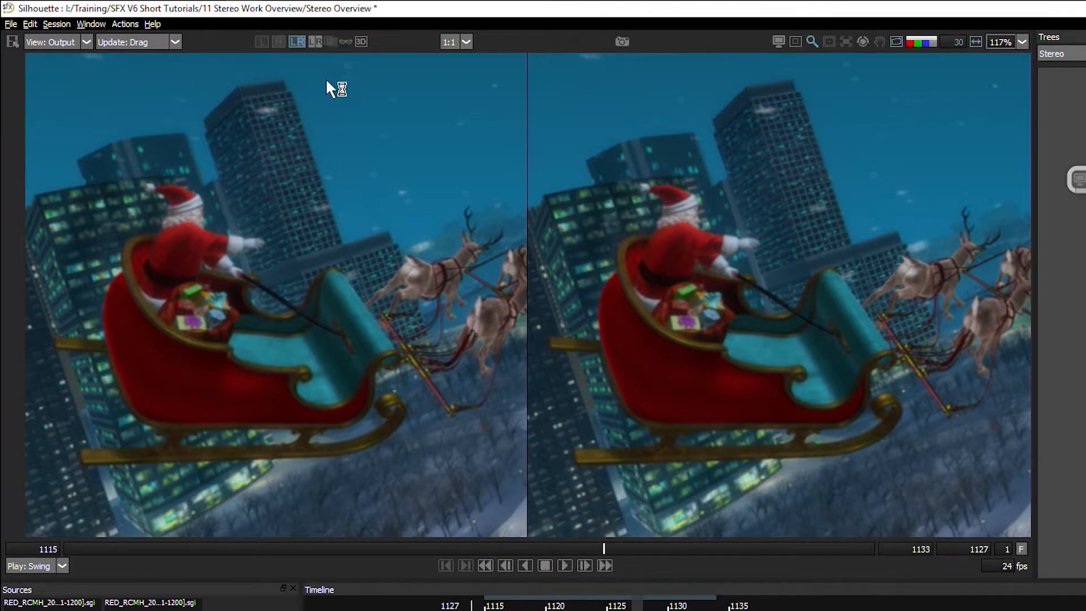
Check the anaglyph display in the single left view, panning the image, and turn the anaglyph off.
left_click(345, 42)
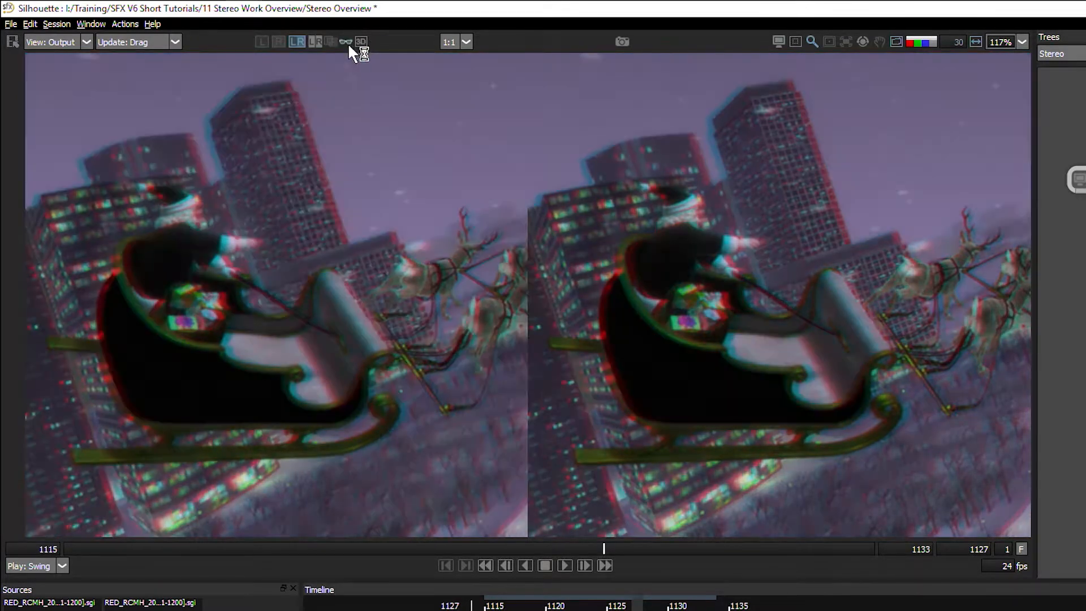
left_click(261, 42)
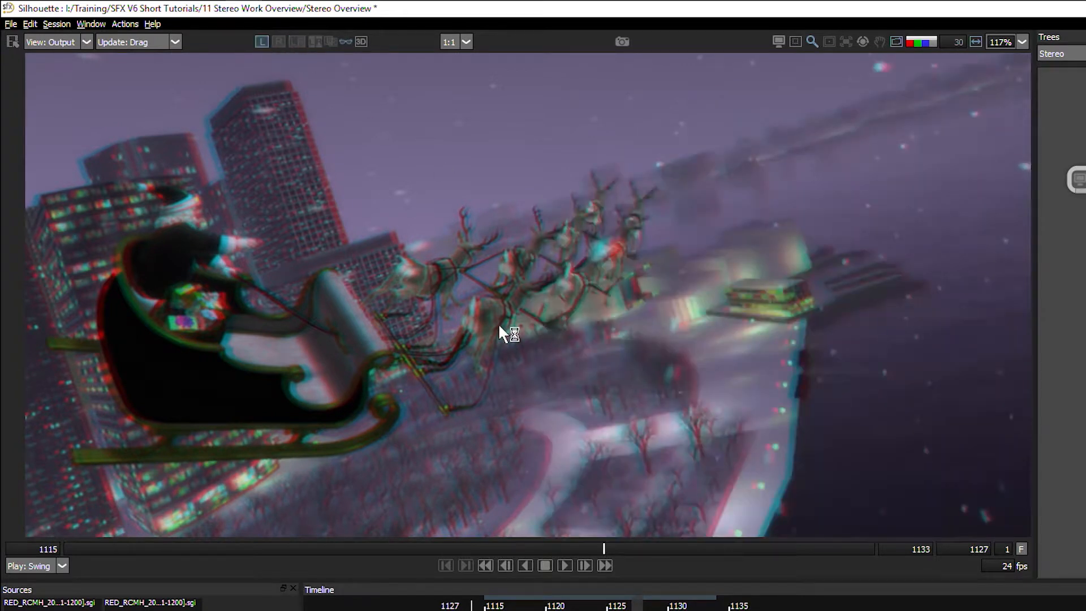
left_click_drag(499, 325, 589, 357)
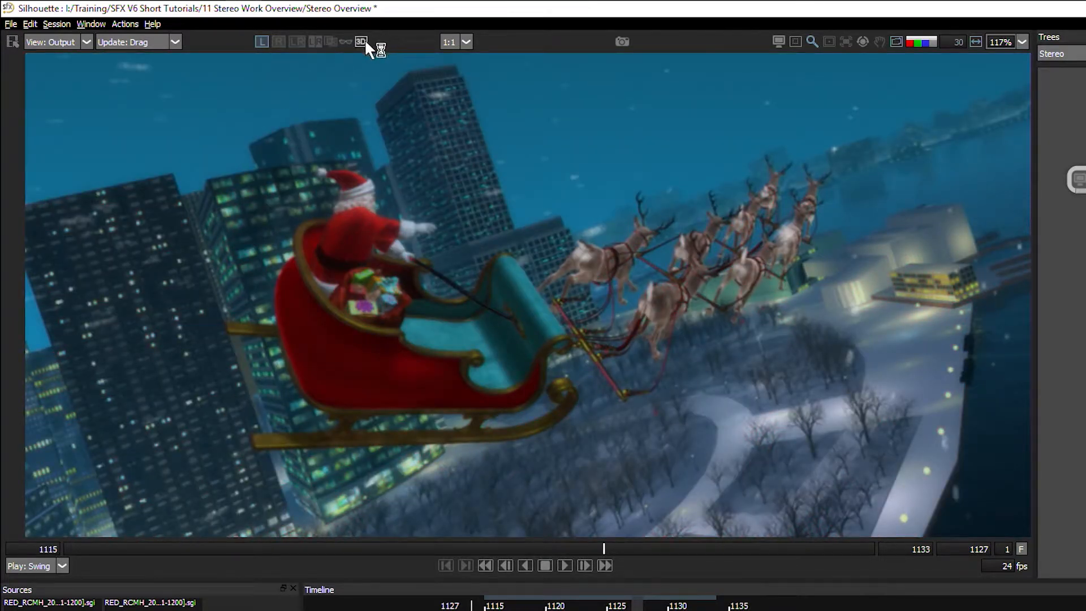
Open the 3D Preview window and set its display mode to Interlaced (Left First).
left_click(362, 42)
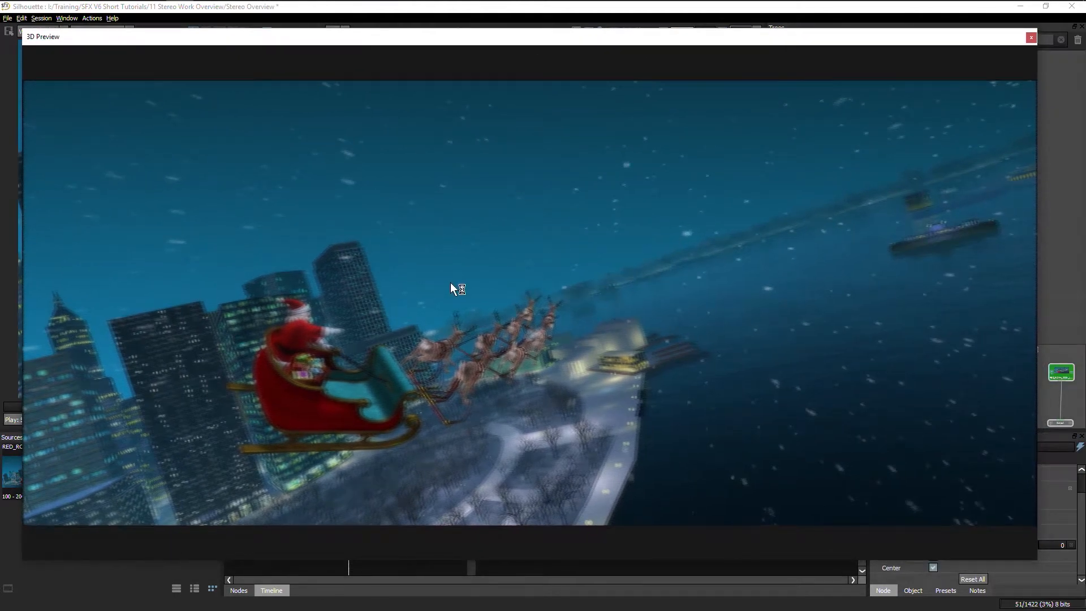
right_click(469, 199)
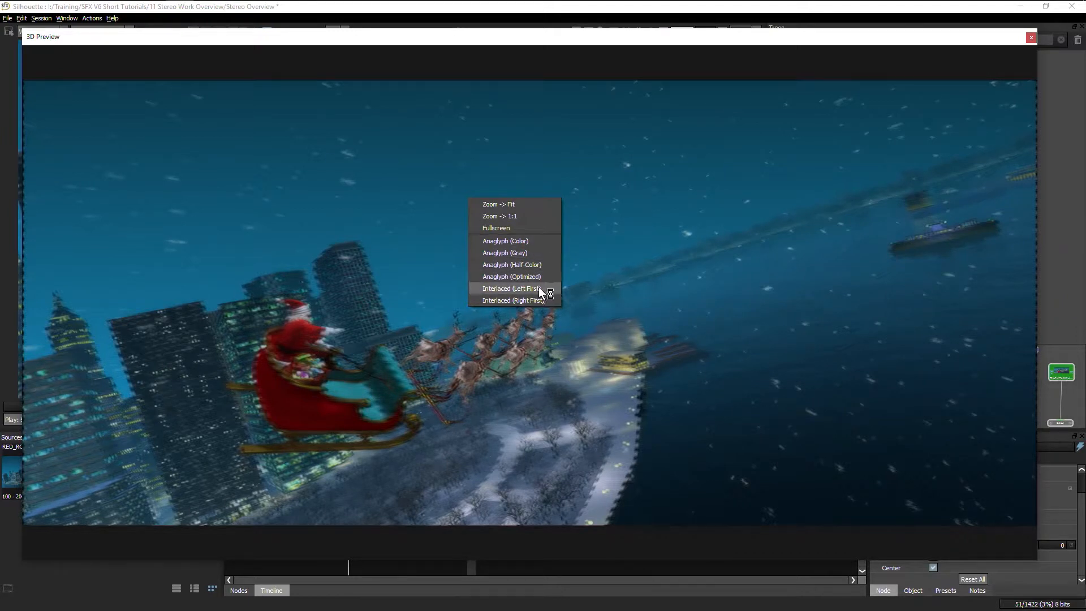
left_click(538, 288)
right_click(525, 261)
right_click(592, 235)
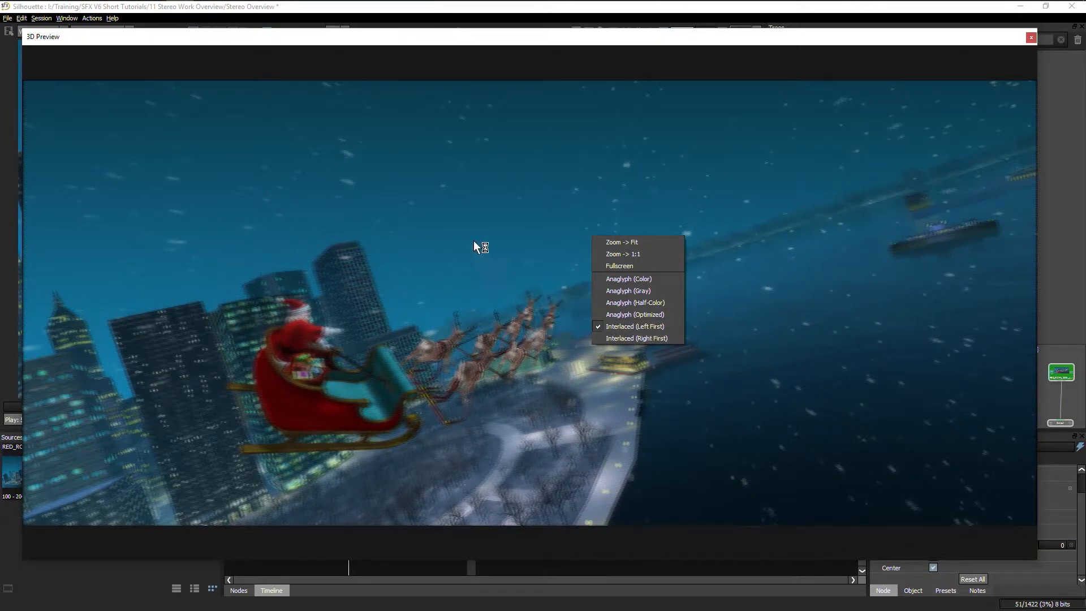
Cycle the 3D preview through Anaglyph Color, Gray and Half-Color, ending on Anaglyph (Optimized).
left_click(657, 277)
right_click(610, 251)
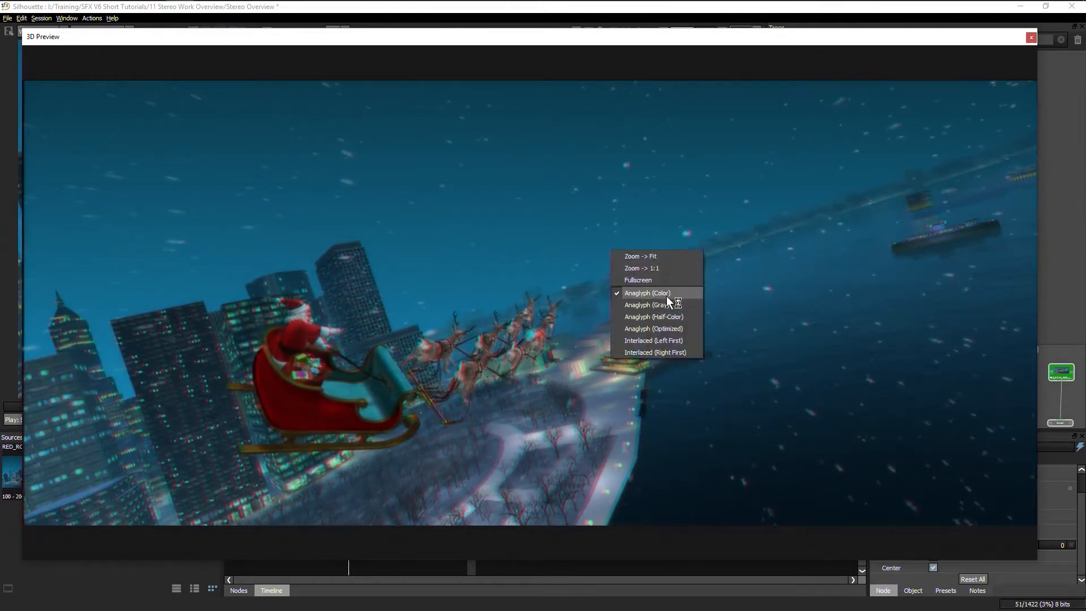
left_click(666, 303)
right_click(627, 268)
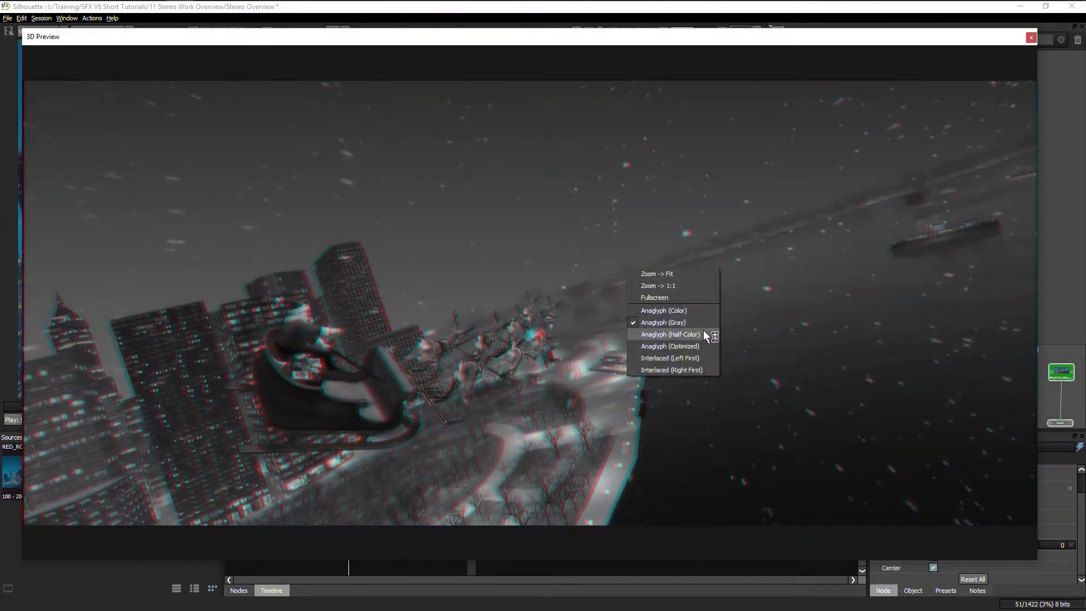
left_click(702, 333)
right_click(642, 279)
left_click(704, 354)
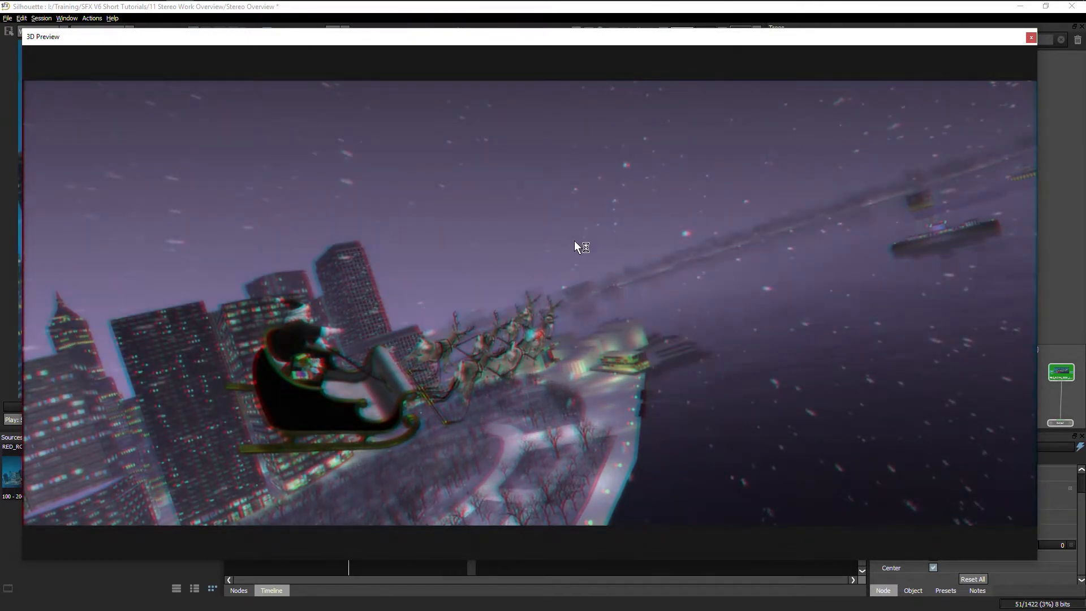
Move the 3D preview off the main screen and back, and switch its fullscreen mode on and off.
left_click_drag(356, 36, 1085, 49)
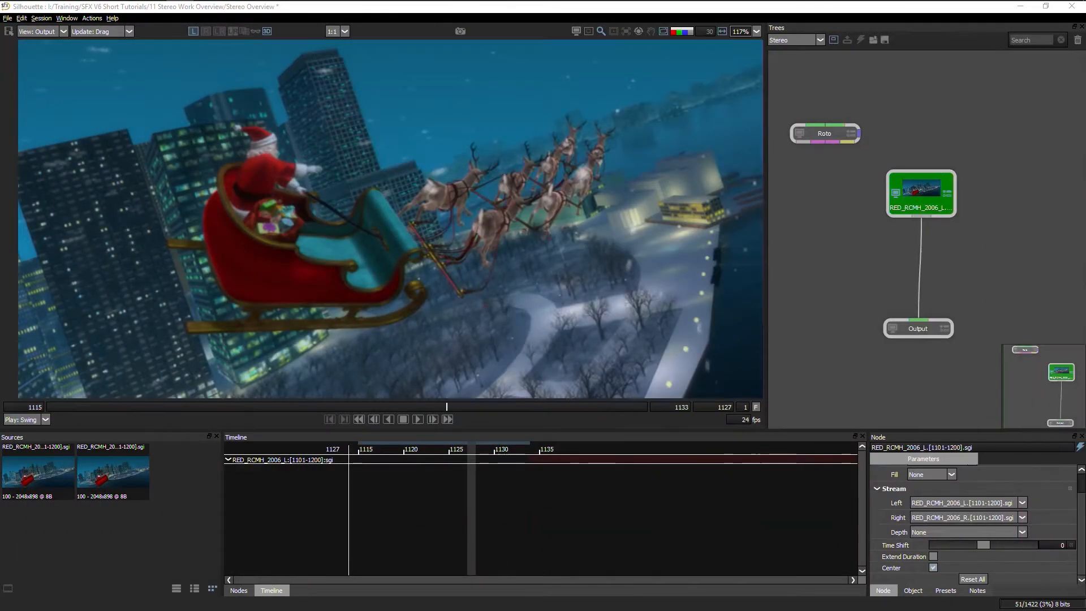
left_click_drag(1085, 113, 435, 117)
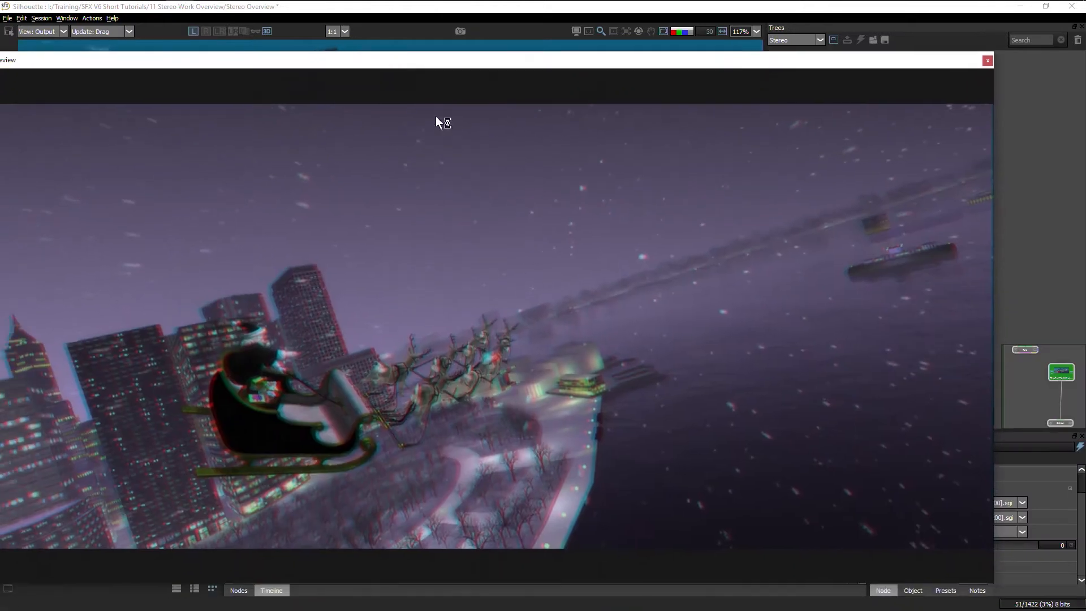
right_click(446, 256)
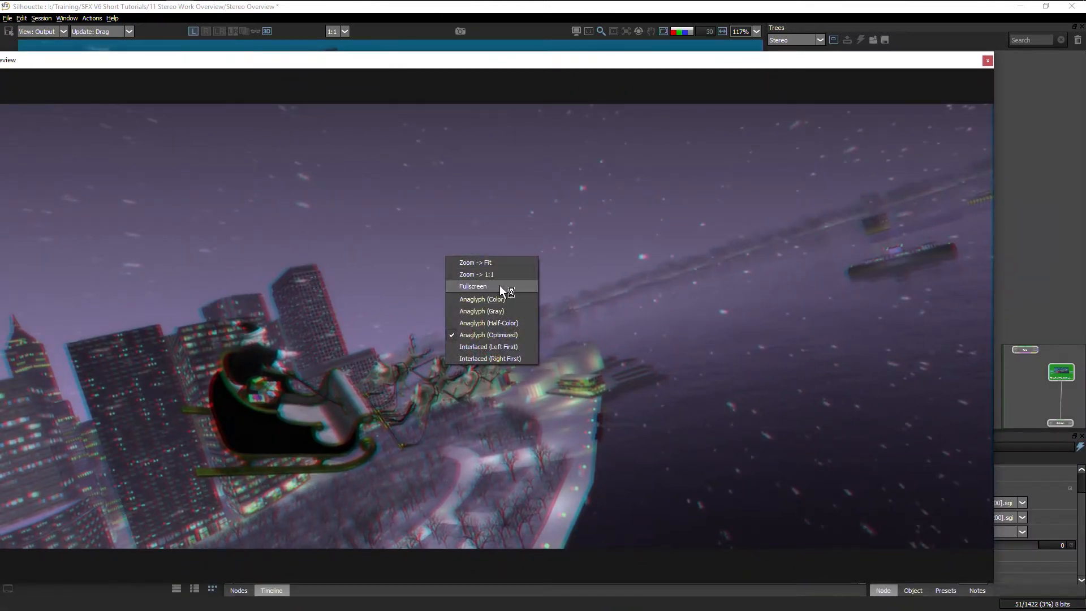
left_click(500, 286)
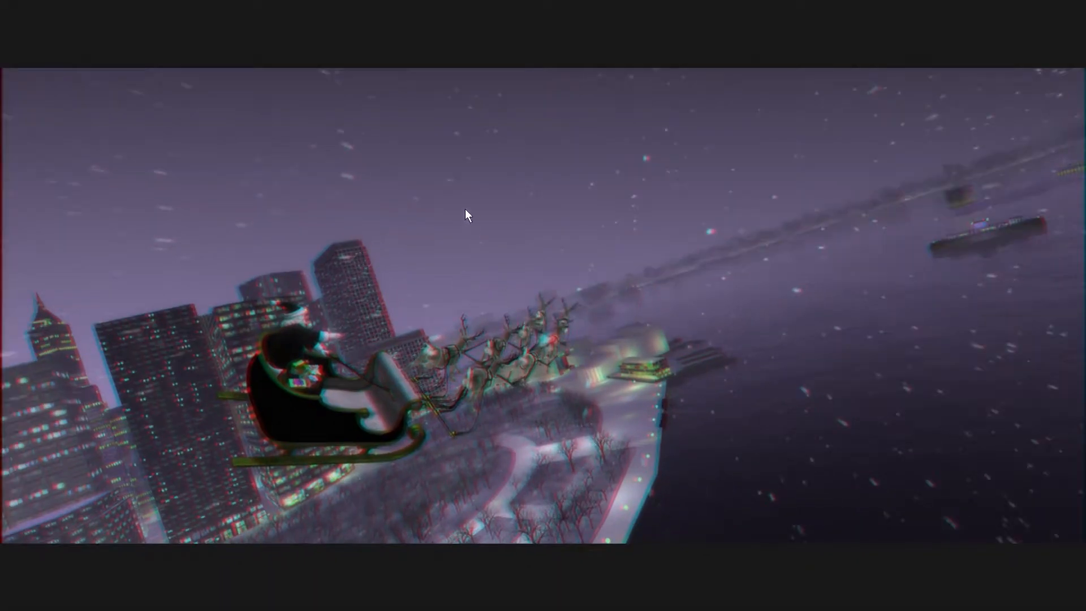
right_click(502, 241)
left_click(555, 252)
right_click(505, 257)
left_click(554, 286)
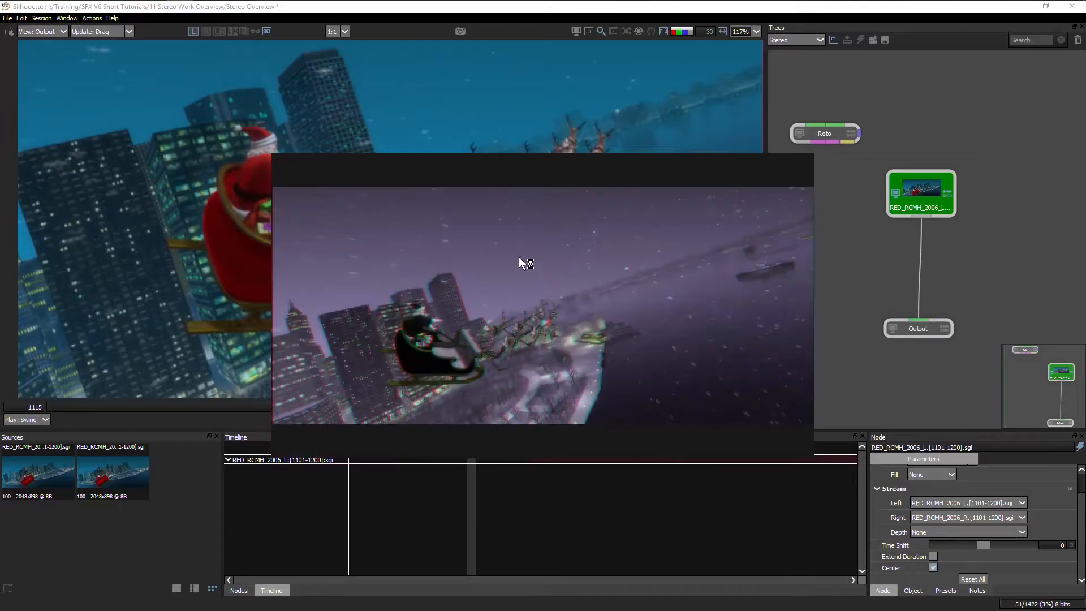
Insert the Roto node between the source and Output nodes and open it for editing.
left_click(820, 133)
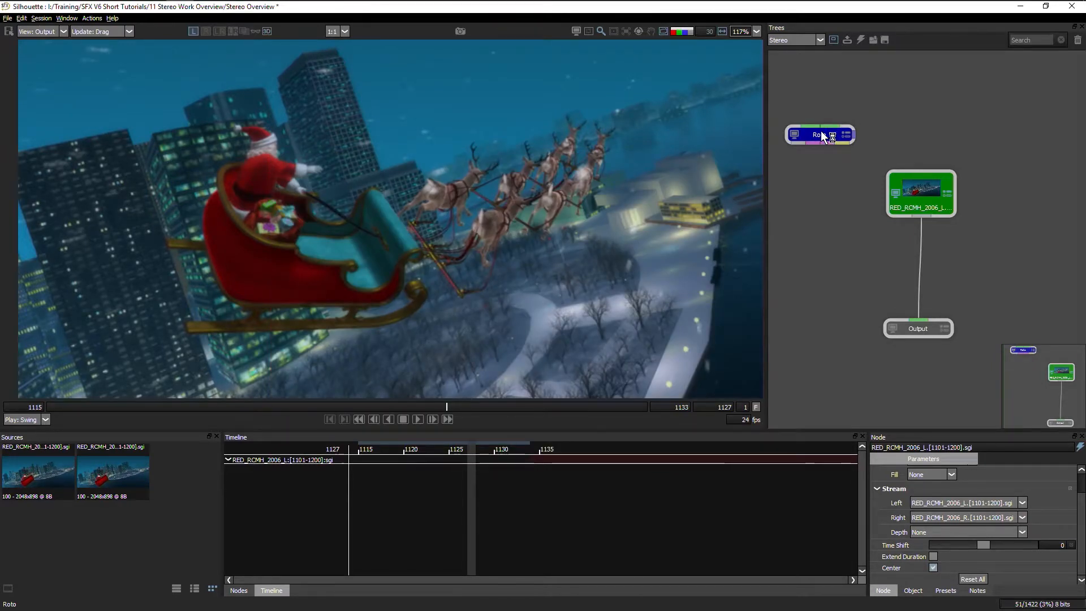
left_click_drag(821, 133, 923, 244)
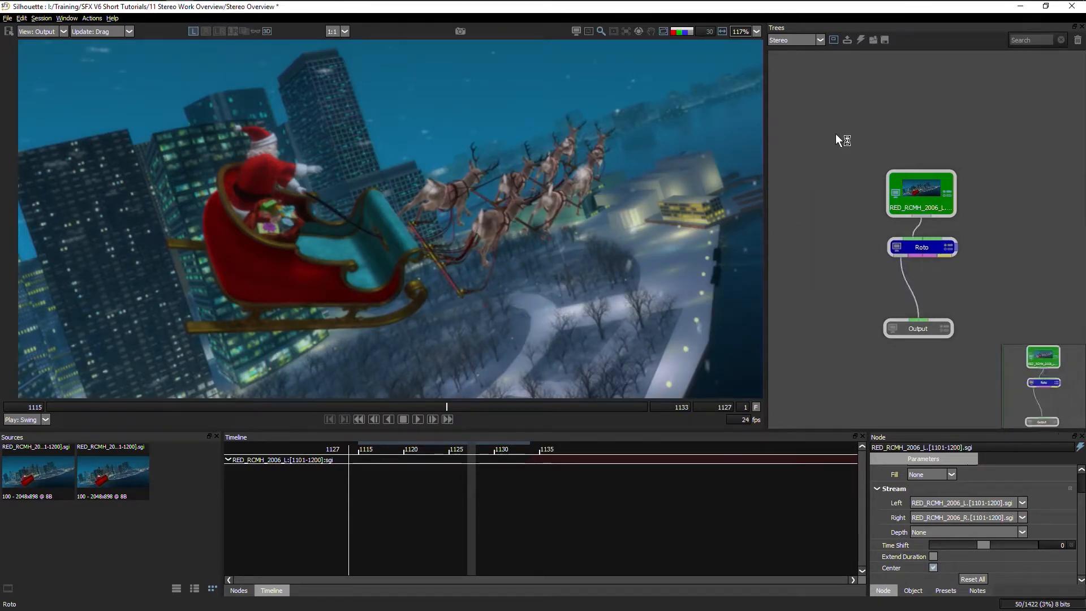
left_click(928, 248)
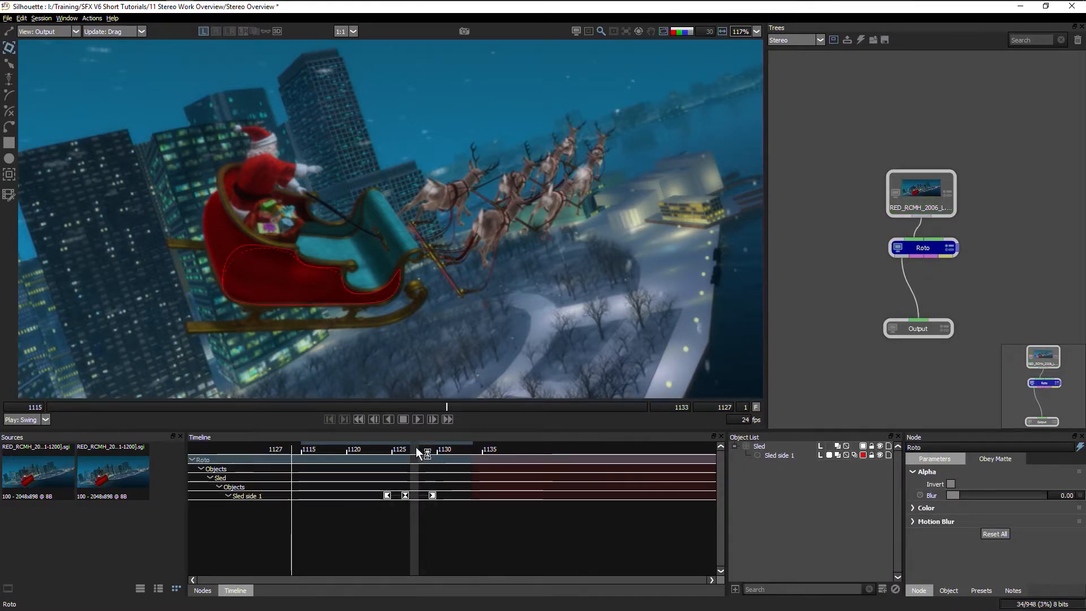
Go to frame 1129 and compare the sled side shape in the right and left views.
left_click_drag(415, 446, 436, 446)
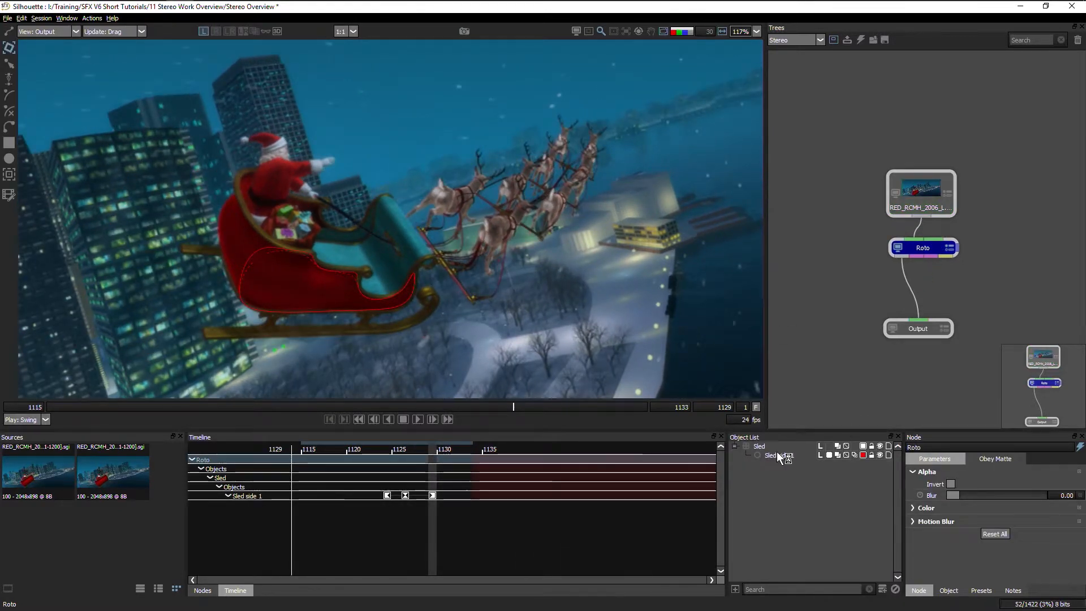
mouse_move(432, 446)
left_mouse_down()
mouse_move(382, 453)
mouse_move(429, 453)
left_mouse_up()
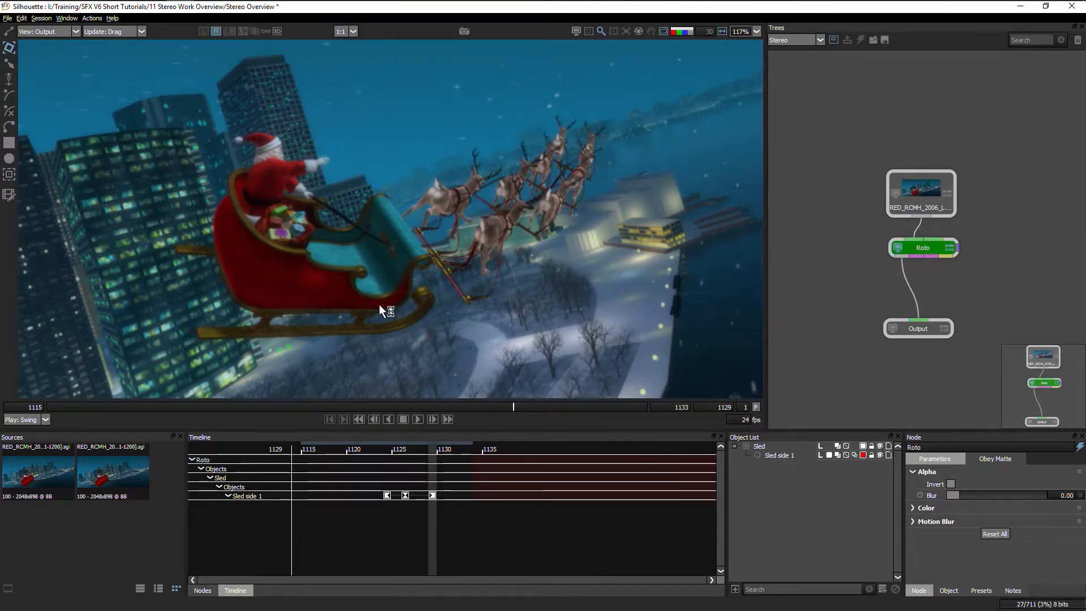
left_click(203, 31)
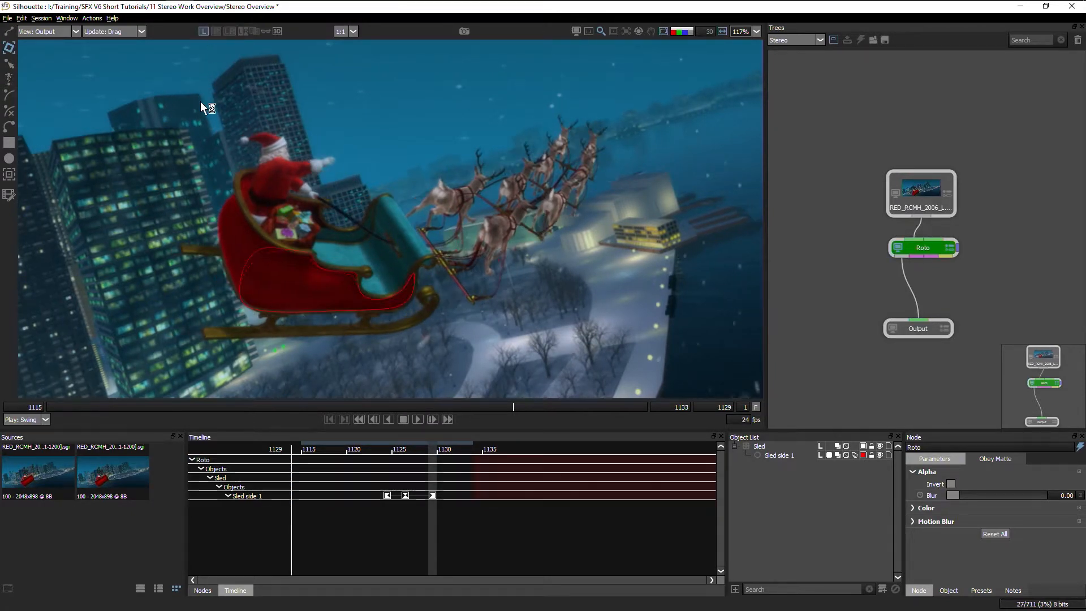
Go to frame 1124 and create a stereo duplicate of the Sled layer for the other eye.
left_click(762, 446)
mouse_move(429, 450)
left_mouse_down()
mouse_move(386, 450)
mouse_move(427, 452)
left_mouse_up()
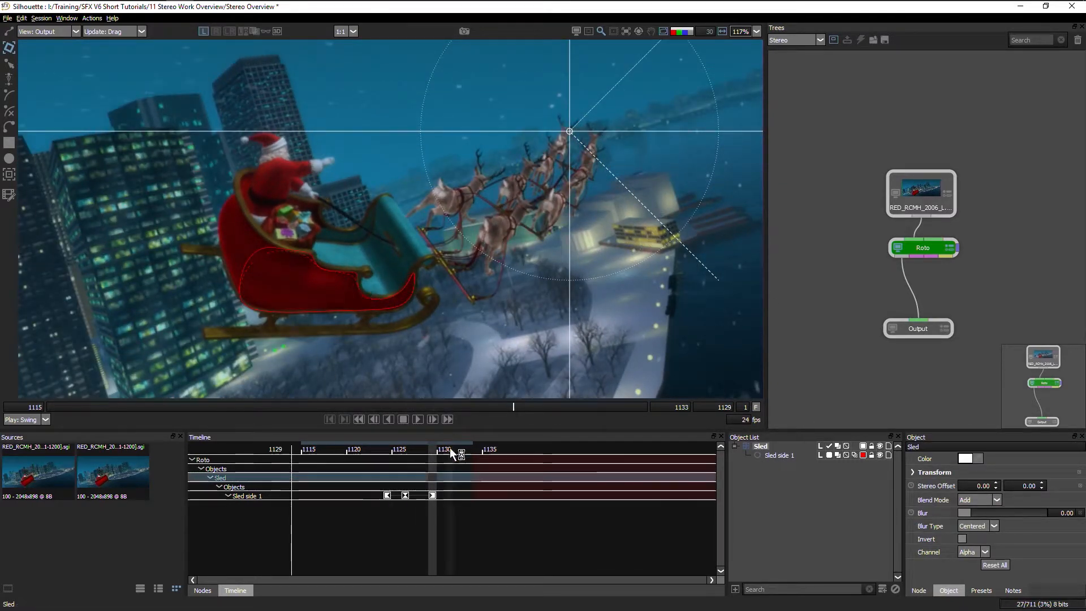
left_click_drag(431, 450, 392, 451)
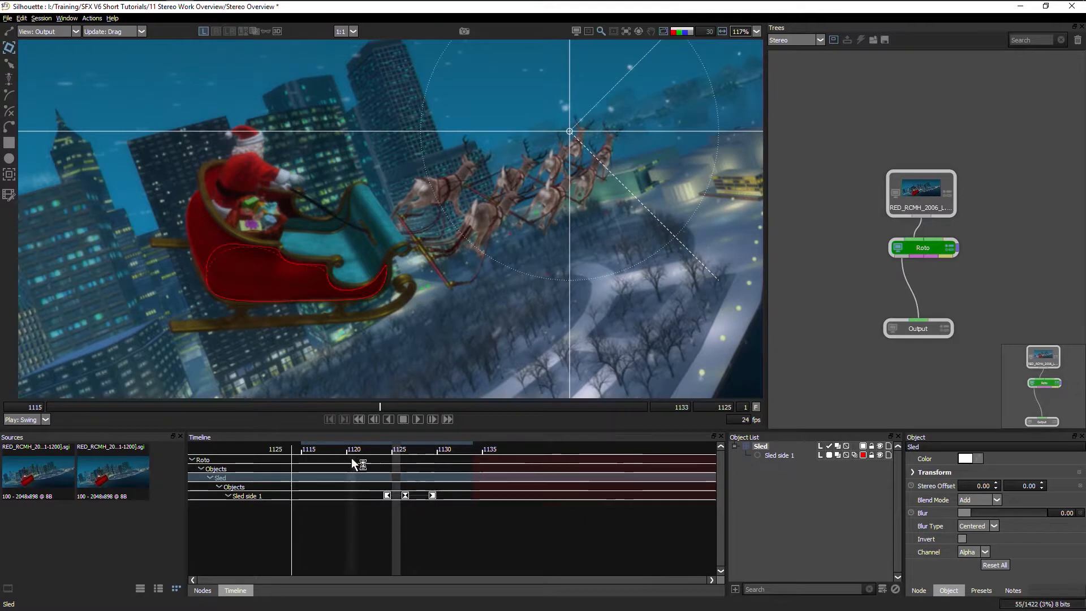
left_click(389, 452)
right_click(762, 447)
mouse_move(783, 476)
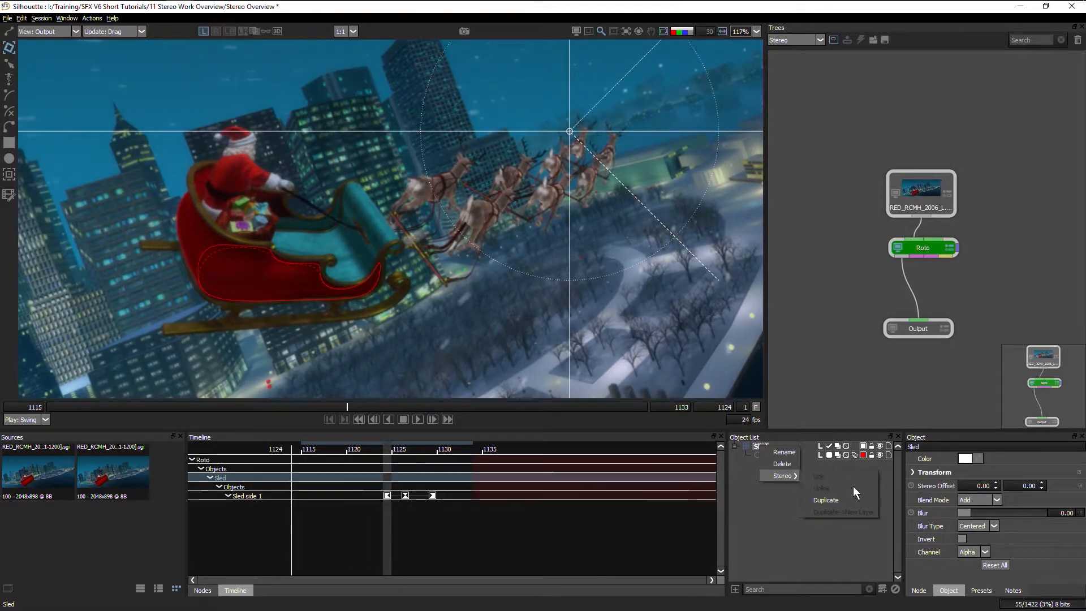
left_click(832, 501)
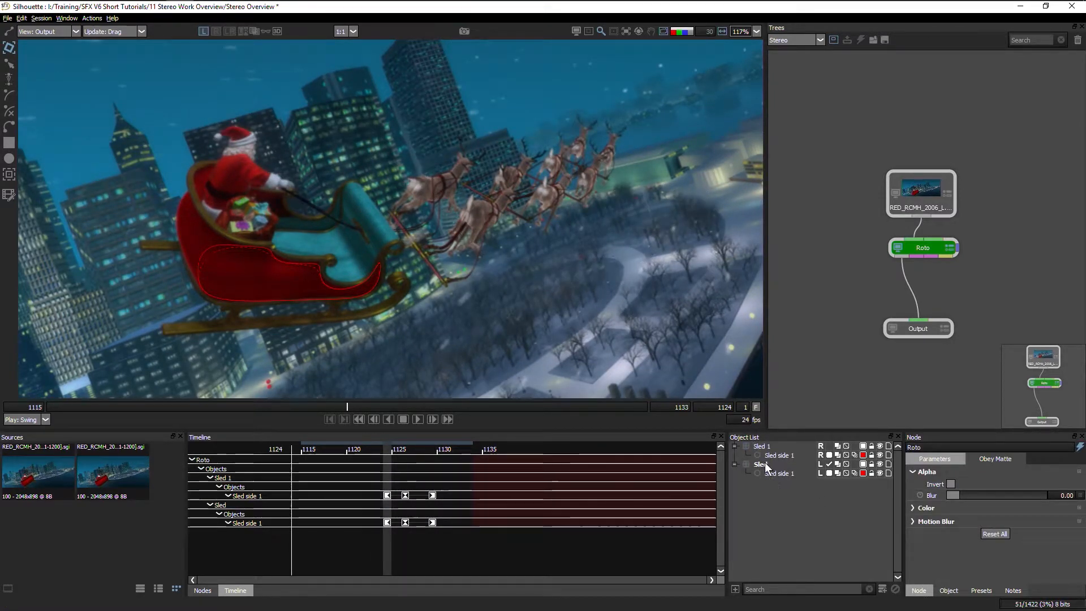
Select the duplicated Sled 1 layer and show it in the right view at frame 1129.
left_click(758, 445)
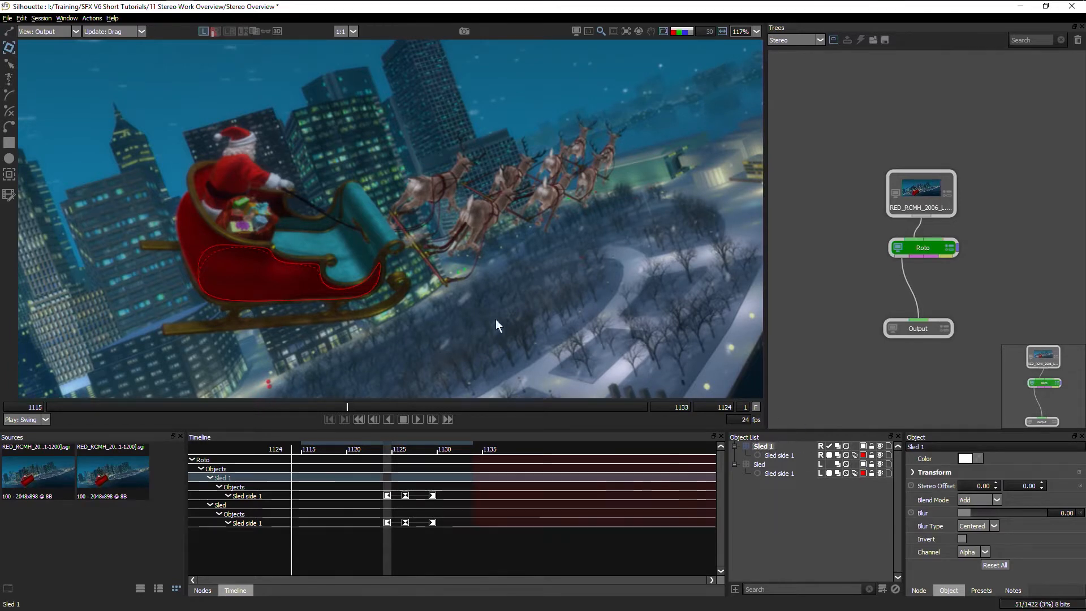
left_click(217, 33)
left_click(215, 31)
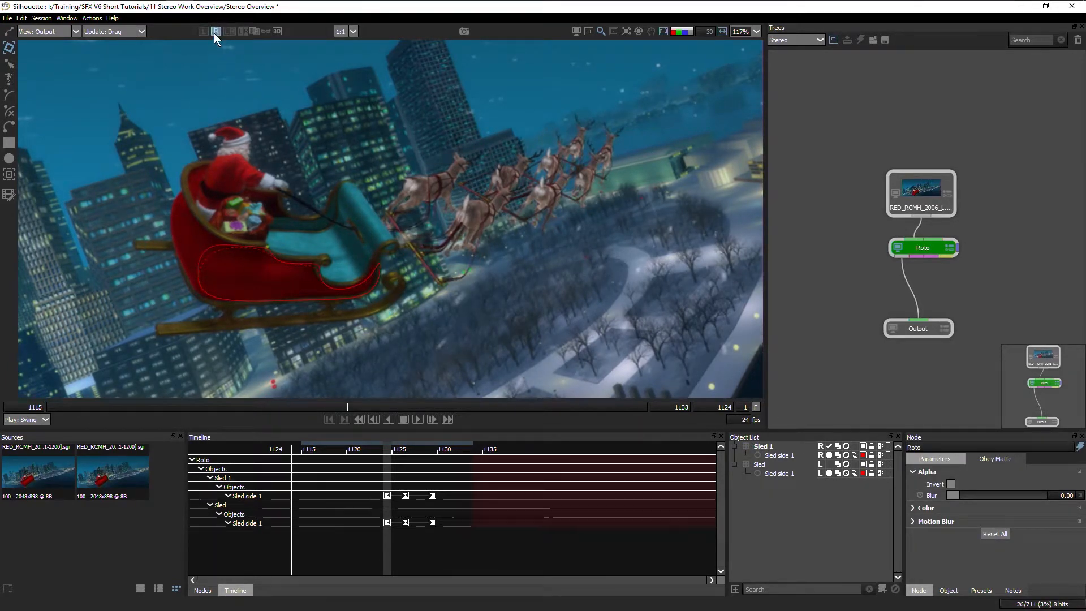
left_click_drag(395, 447, 432, 449)
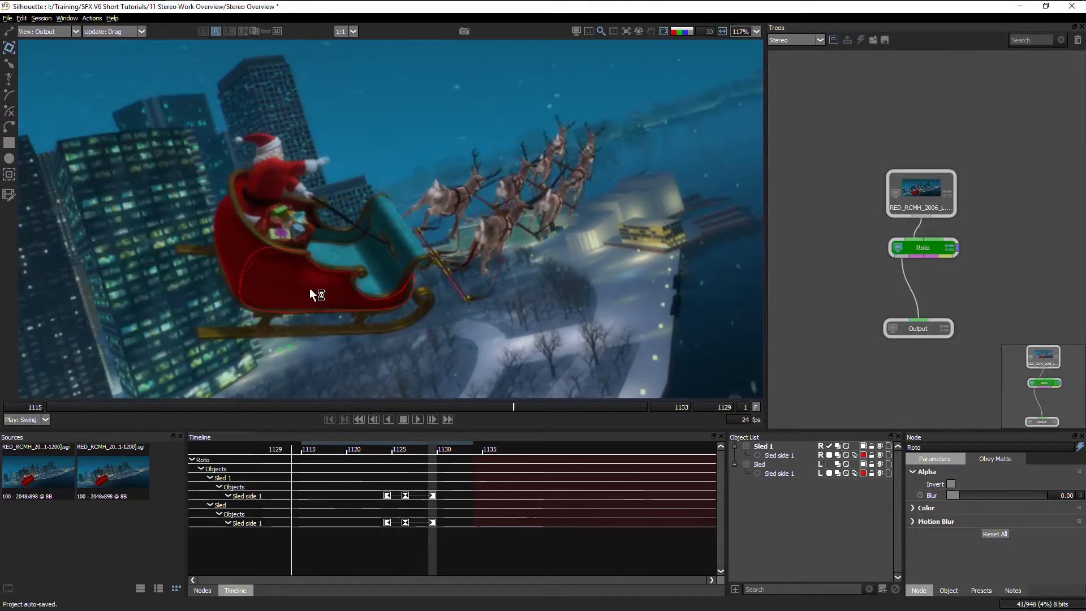
Flip repeatedly between the left and right views at frame 1129 to compare how the sled side shape fits.
key("backslash")
key("backslash")
key("backslash")
key("backslash")
key("backslash")
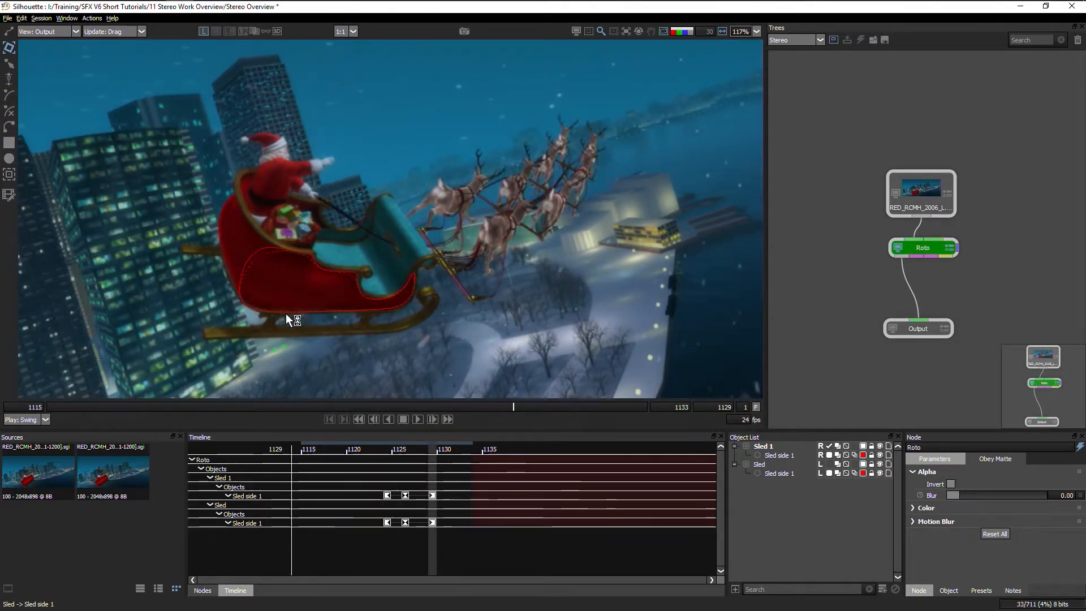
key("backslash")
key("backslash")
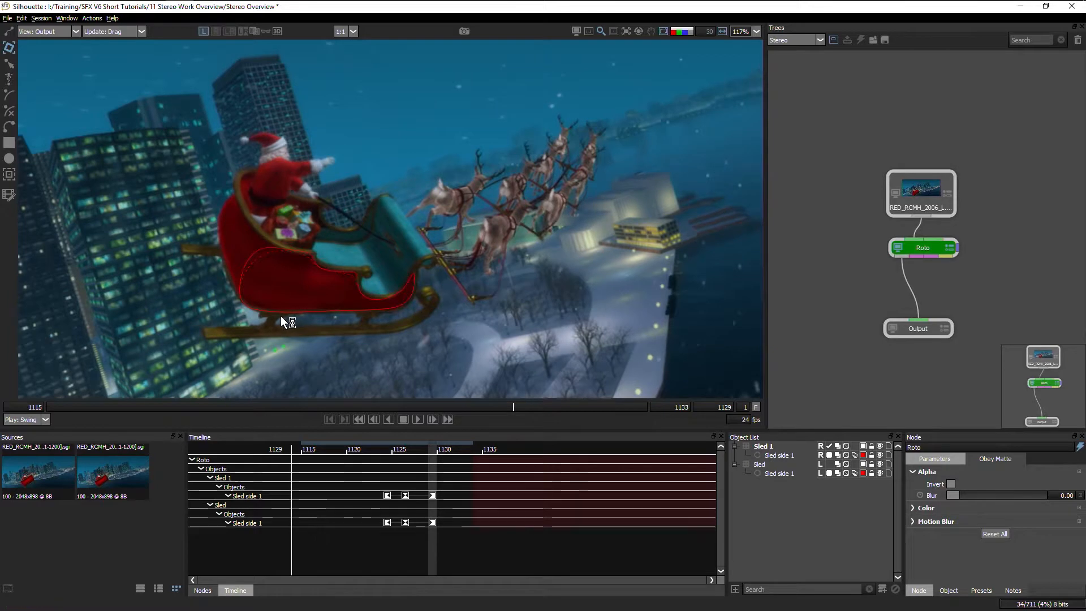
key("backslash")
key("backslash")
key("backslash")
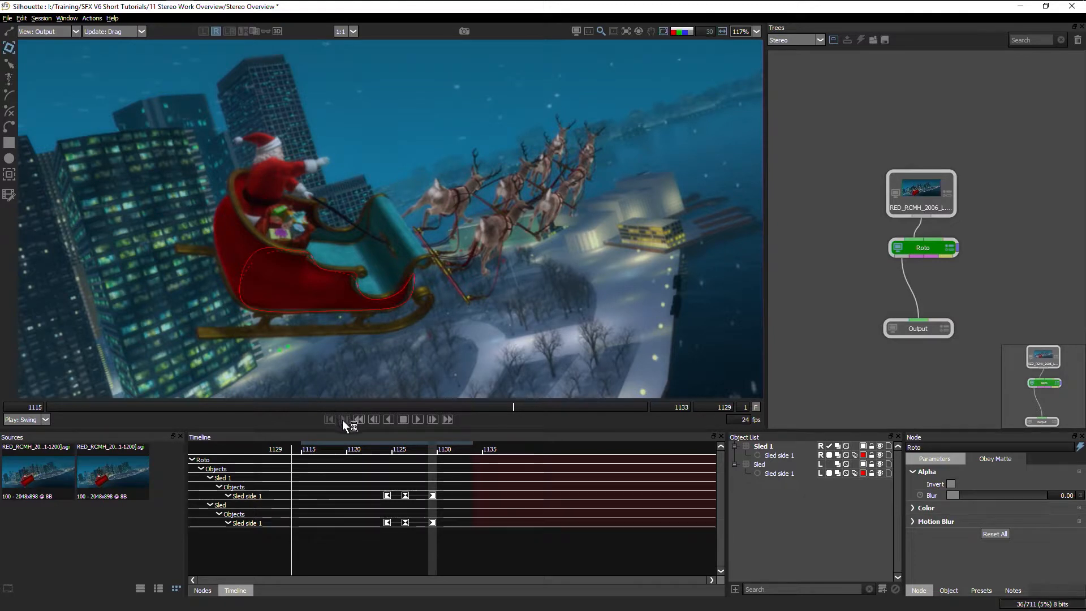
Align the sled in the stereo difference view, giving the Sled 1 layer a horizontal Stereo Offset of about 8.25, and return to normal viewing.
left_click(256, 33)
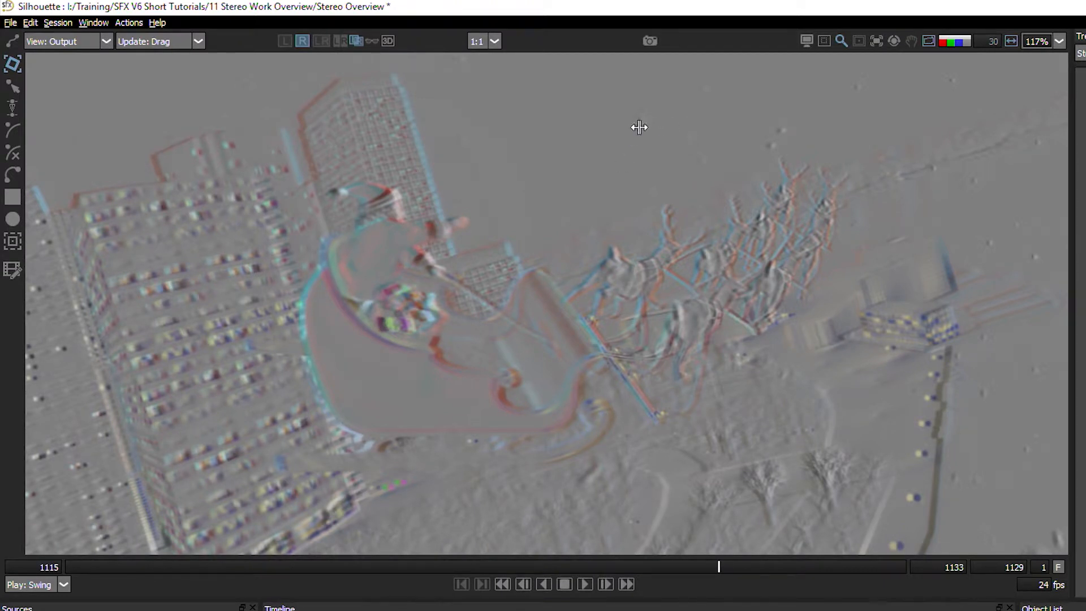
mouse_move(650, 156)
left_mouse_down()
mouse_move(626, 166)
mouse_move(651, 175)
left_mouse_up()
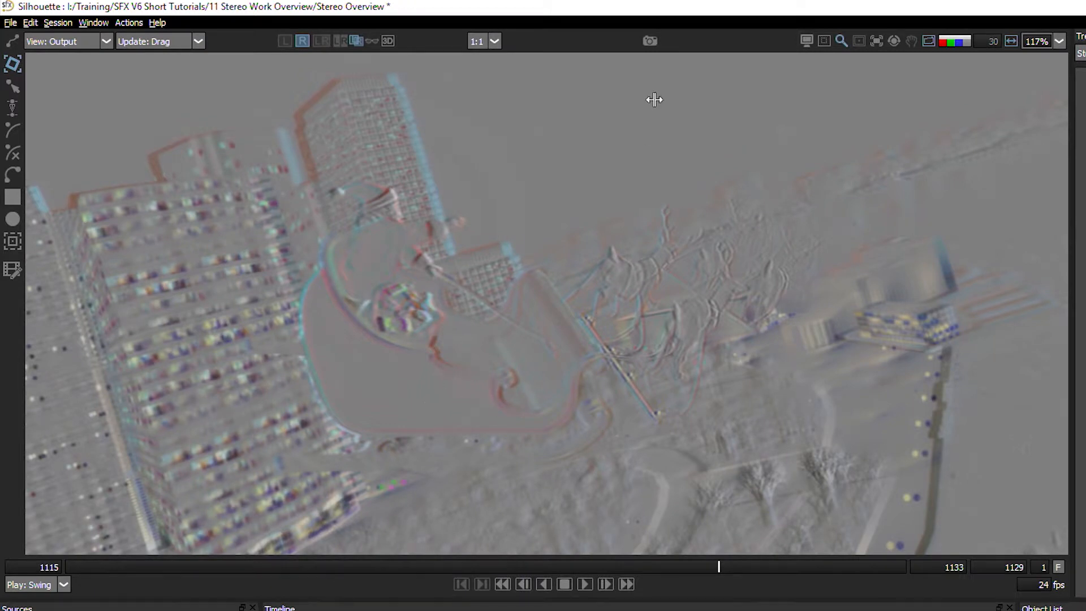
mouse_move(607, 148)
left_mouse_down()
mouse_move(616, 128)
mouse_move(586, 140)
mouse_move(608, 157)
left_mouse_up()
mouse_move(392, 149)
left_mouse_down()
mouse_move(376, 153)
mouse_move(396, 153)
mouse_move(398, 142)
left_mouse_up()
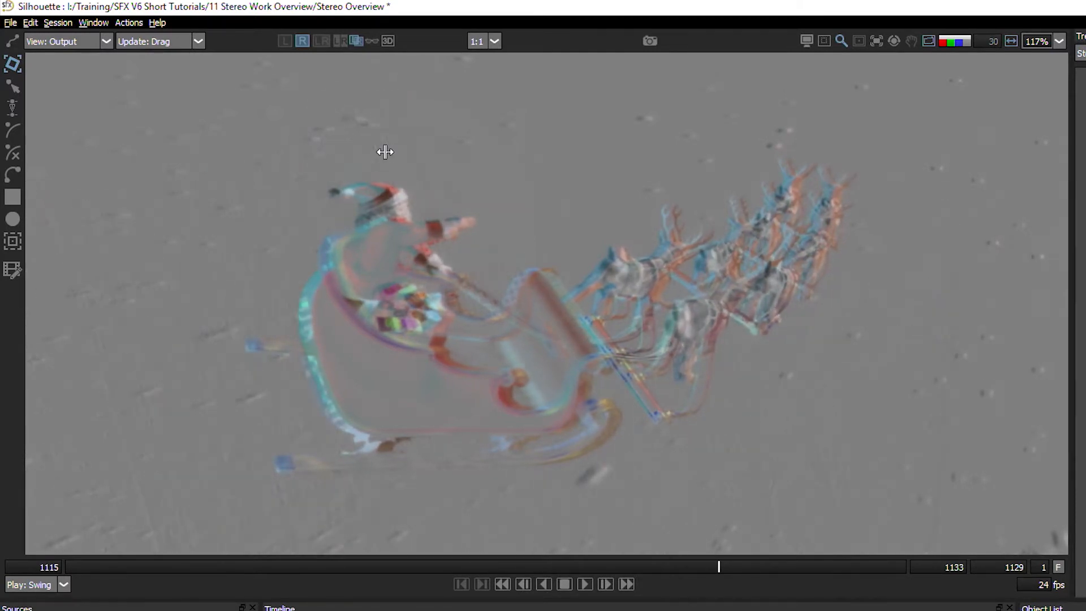
left_click(522, 388)
left_click(664, 271)
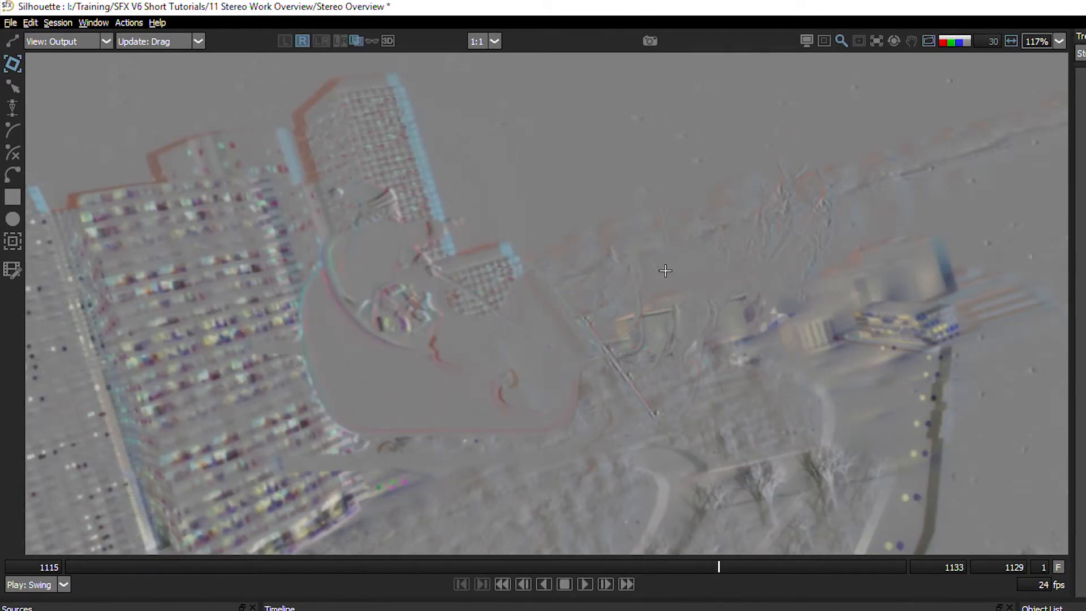
left_click(547, 423)
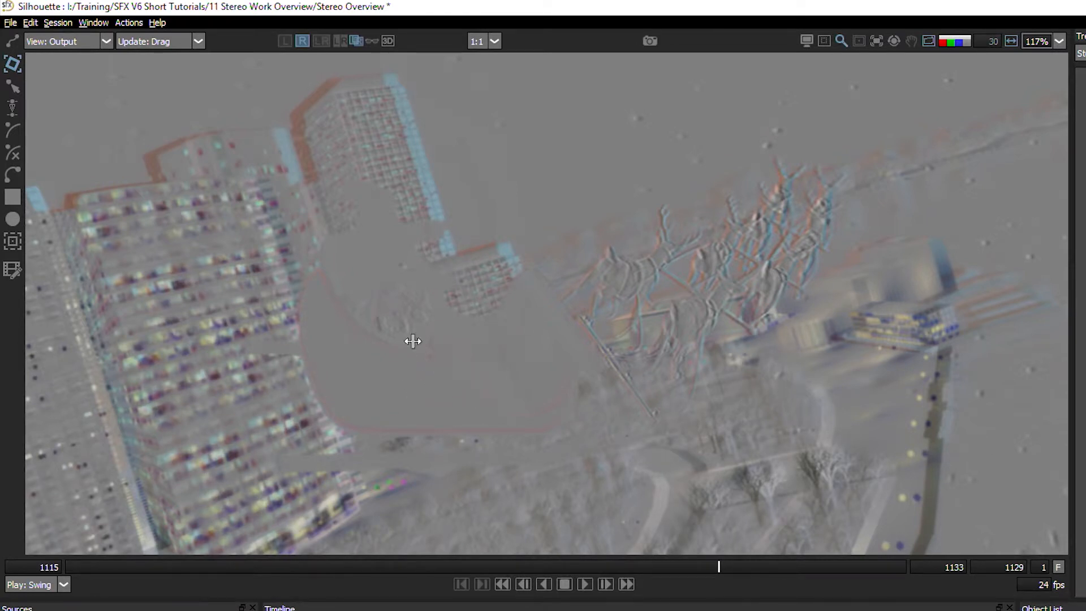
left_click(353, 41)
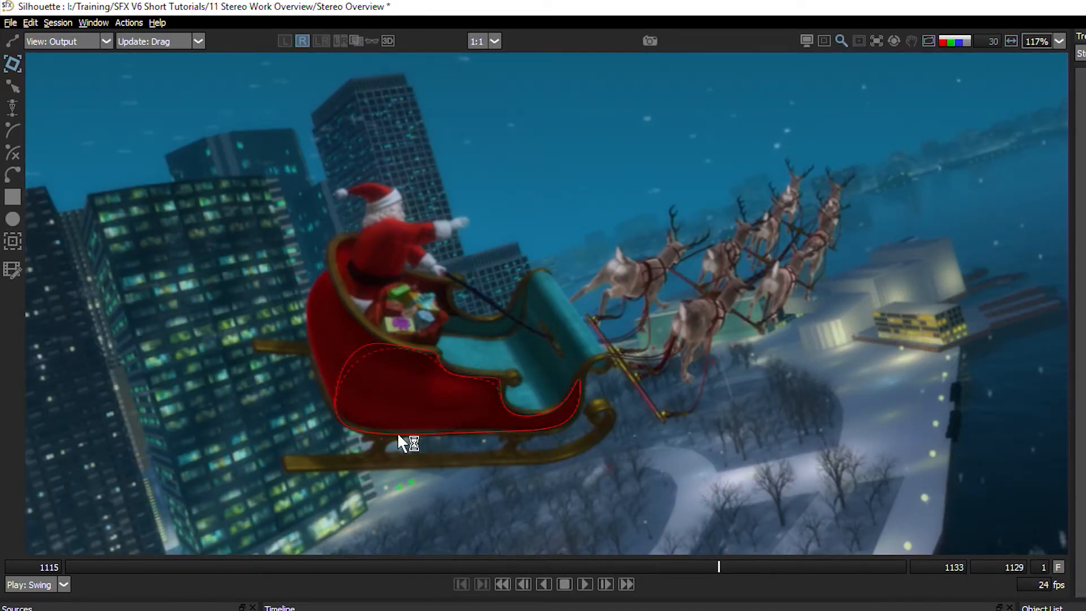
Select the right-view sled side shape and fine-tune its rear lower and upper bounding-box corners at frame 1129.
left_click(411, 395)
left_click_drag(336, 439, 337, 433)
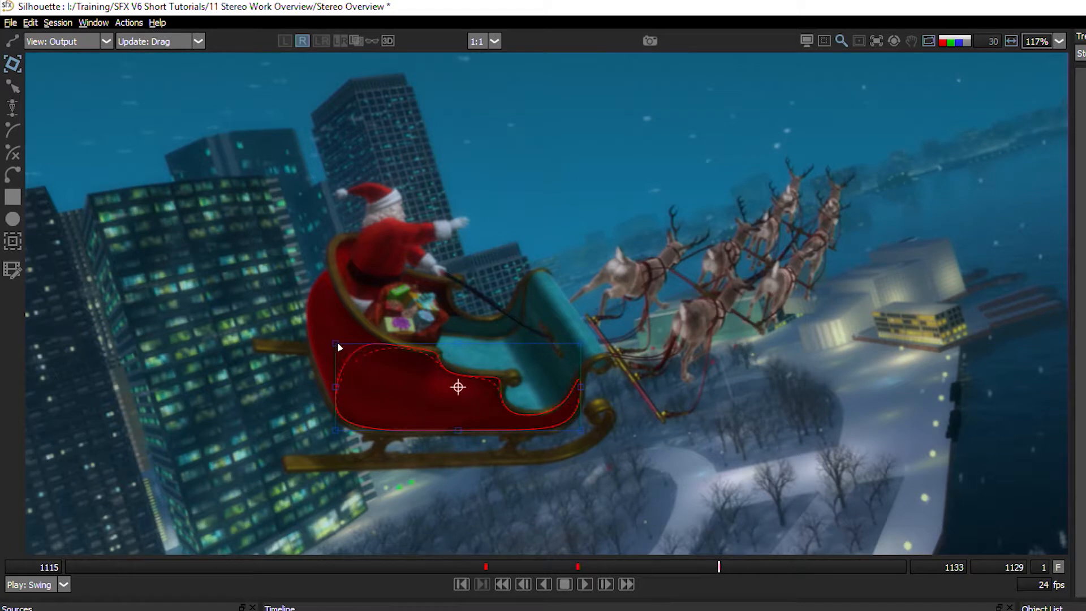
left_click_drag(338, 343, 338, 347)
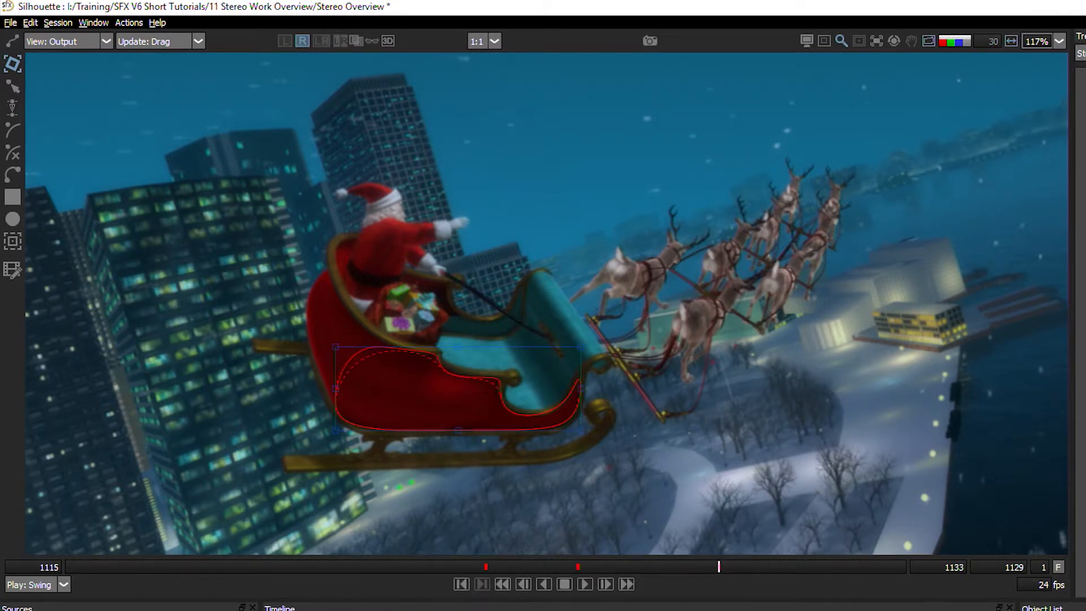
Go back to the keyframe at 1124 and reshape the control points along the sled side's front curve.
key("shift+z")
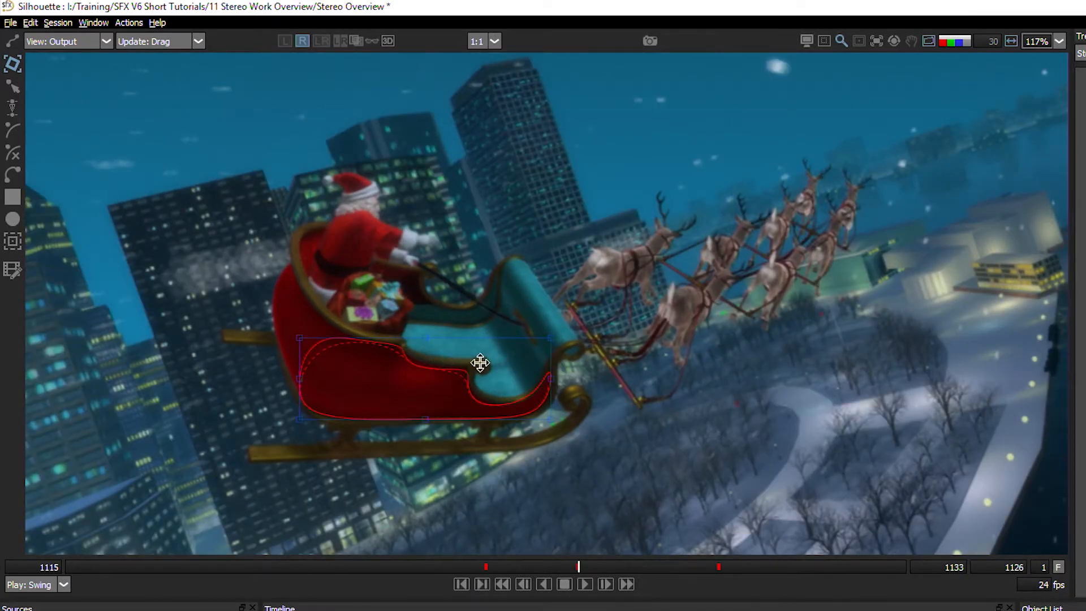
key("shift+z")
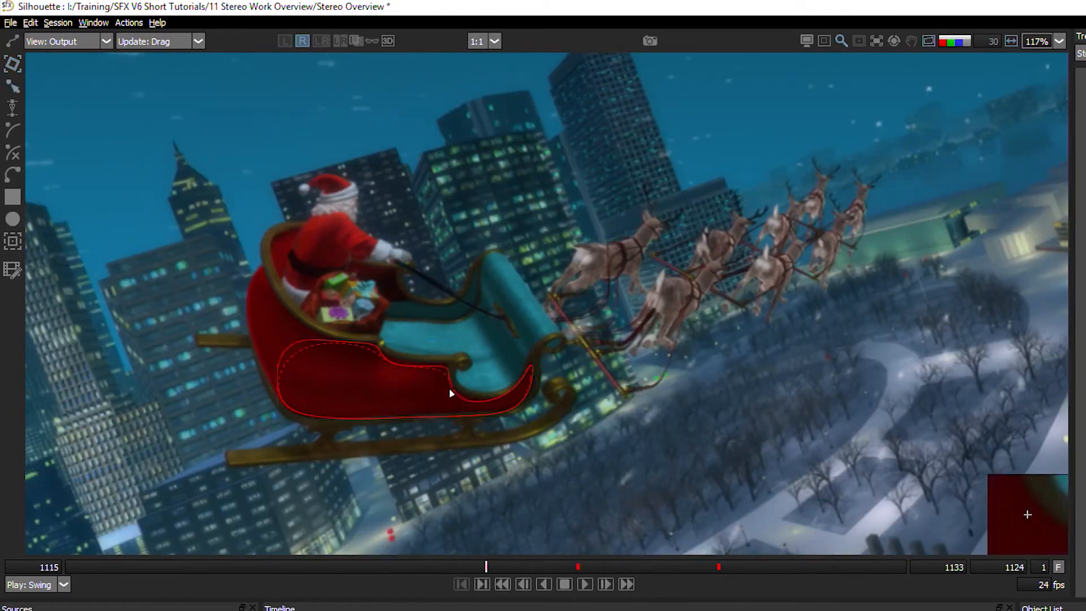
left_click(521, 387)
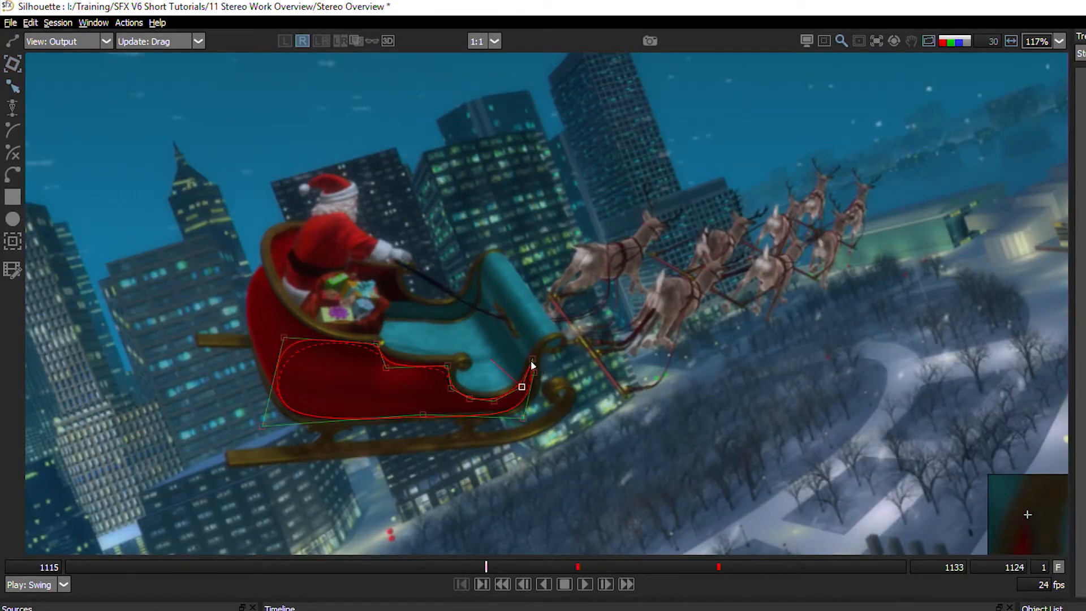
left_click(532, 359)
left_click_drag(493, 401, 490, 404)
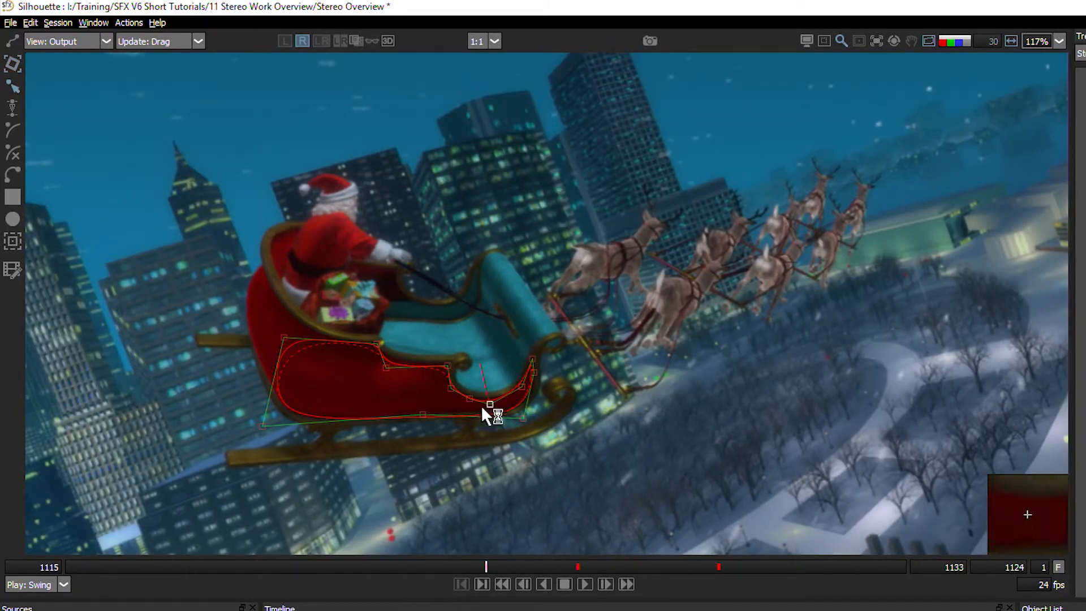
Step back and forth through frames 1124 to 1129 to check how the right-view sled side shape tracks the sled.
key("shift+x")
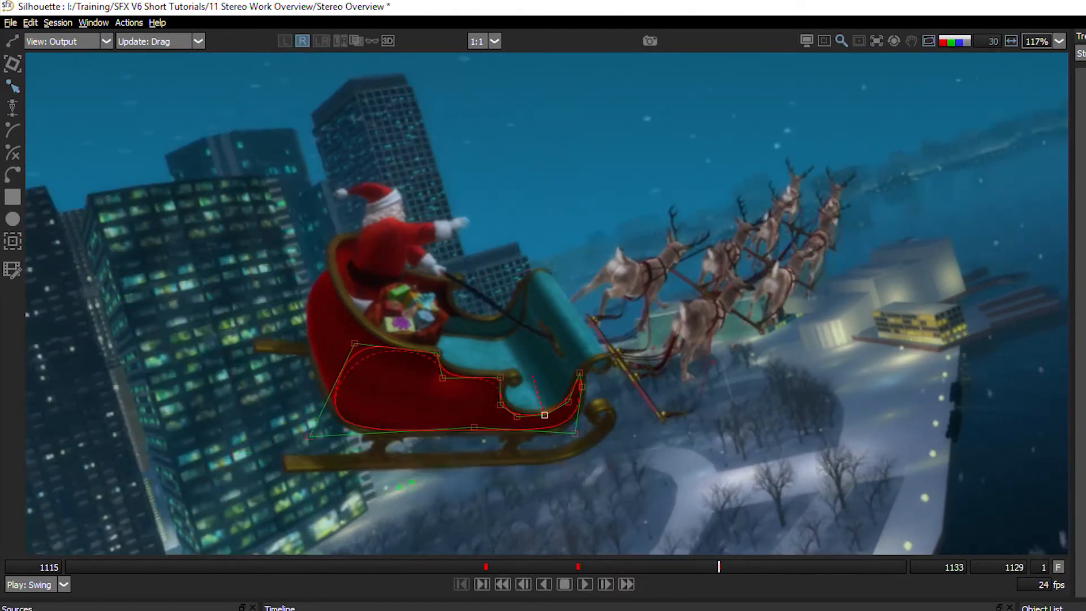
key("shift+z")
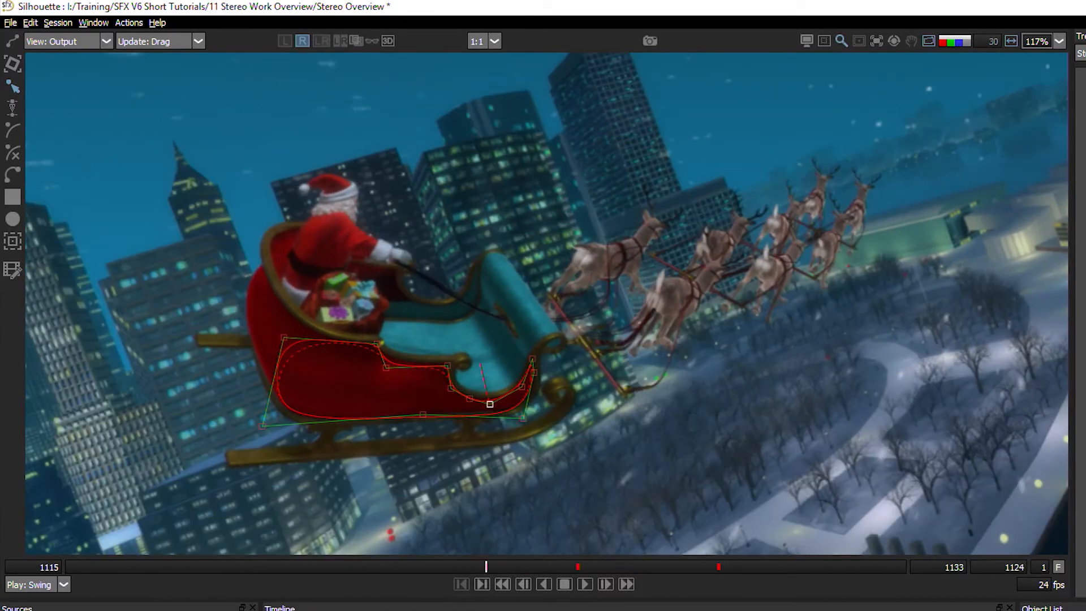
key("z")
key("x")
key("x")
key("x")
key("x")
key("x")
key("x")
key("z")
key("z")
key("z")
key("z")
key("x")
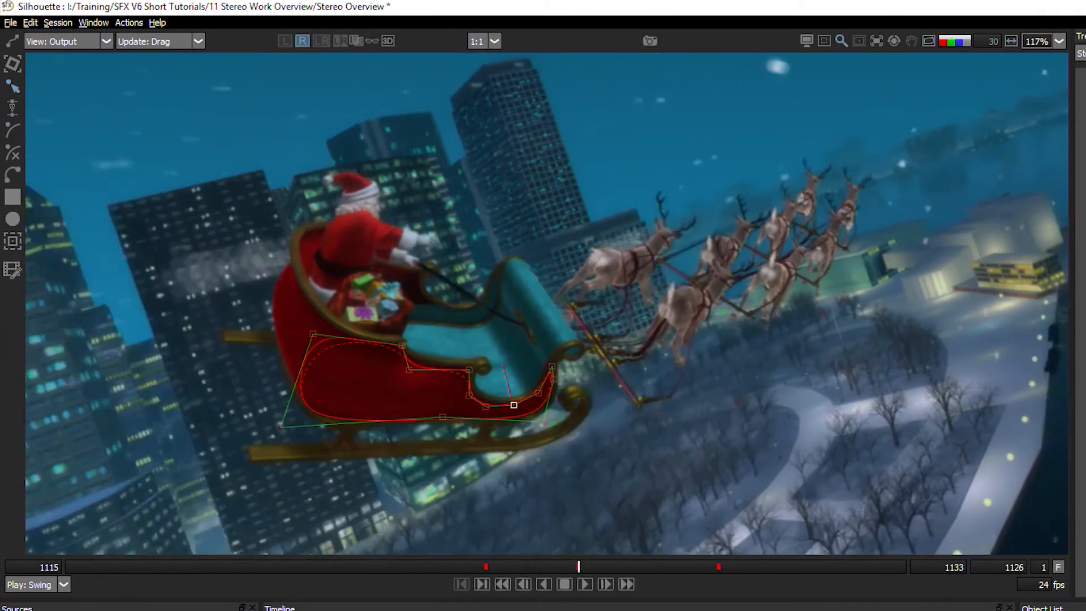
key("x")
key("x")
key("z")
key("z")
key("z")
key("z")
key("x")
key("x")
key("x")
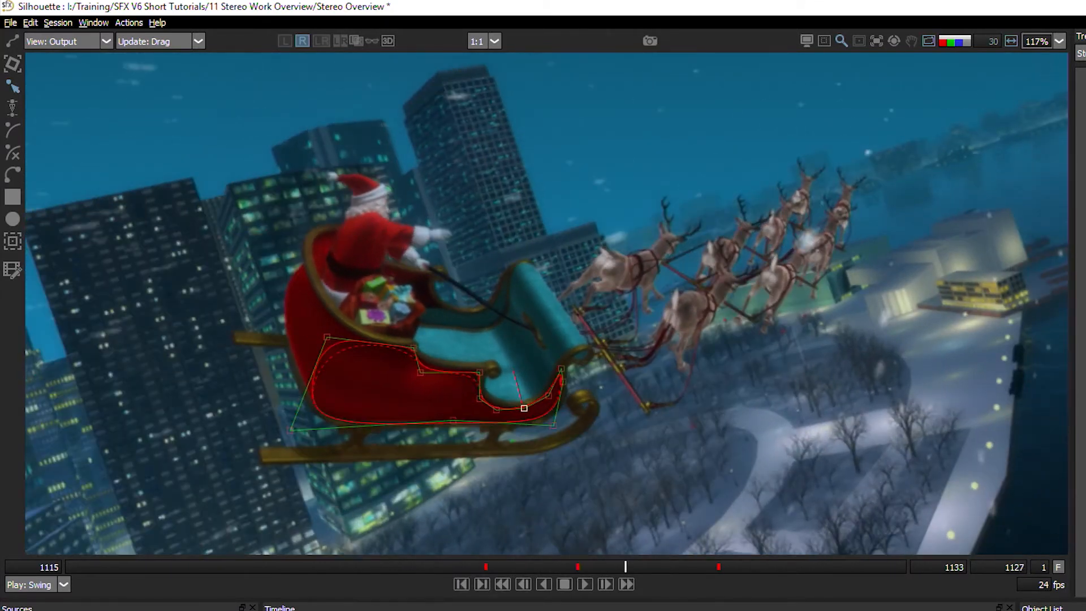
key("z")
key("z")
key("z")
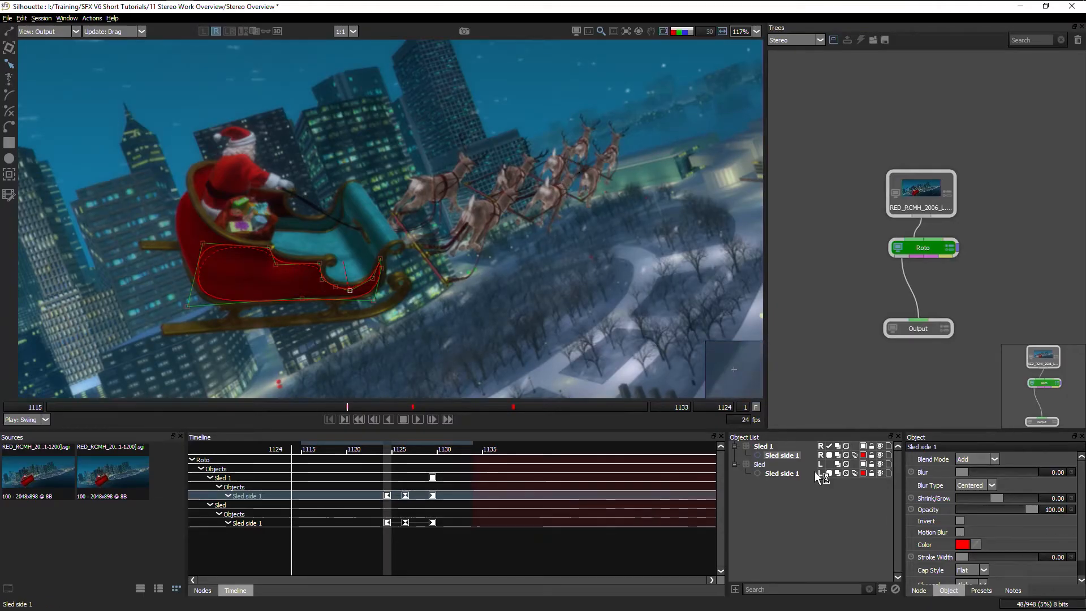
Select the Sled 1 layer and inspect its Stereo Offset parameter and keyframing.
left_click(768, 446)
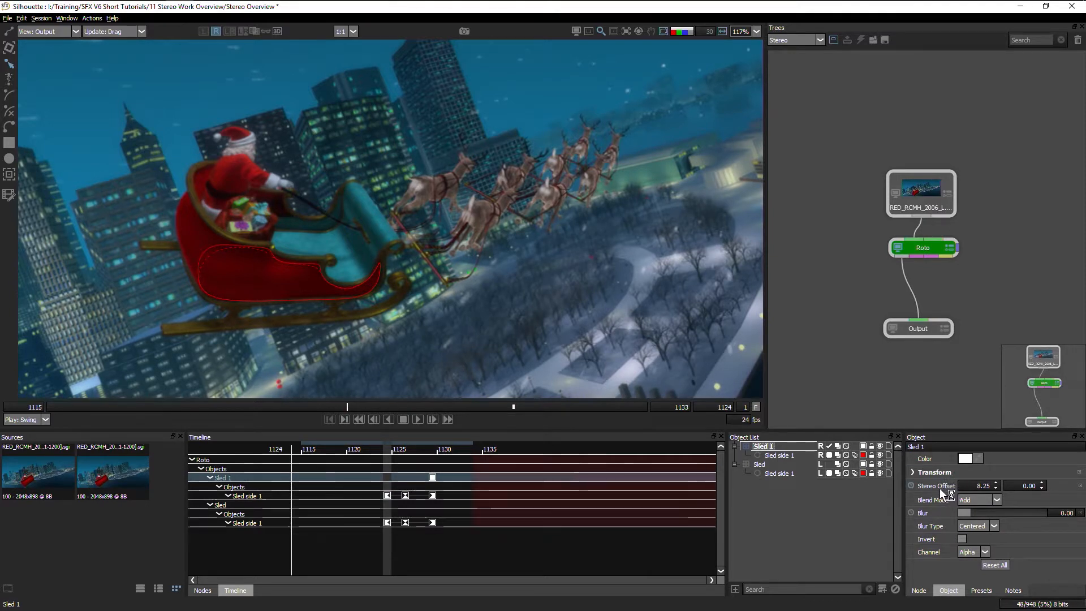
left_click(909, 485)
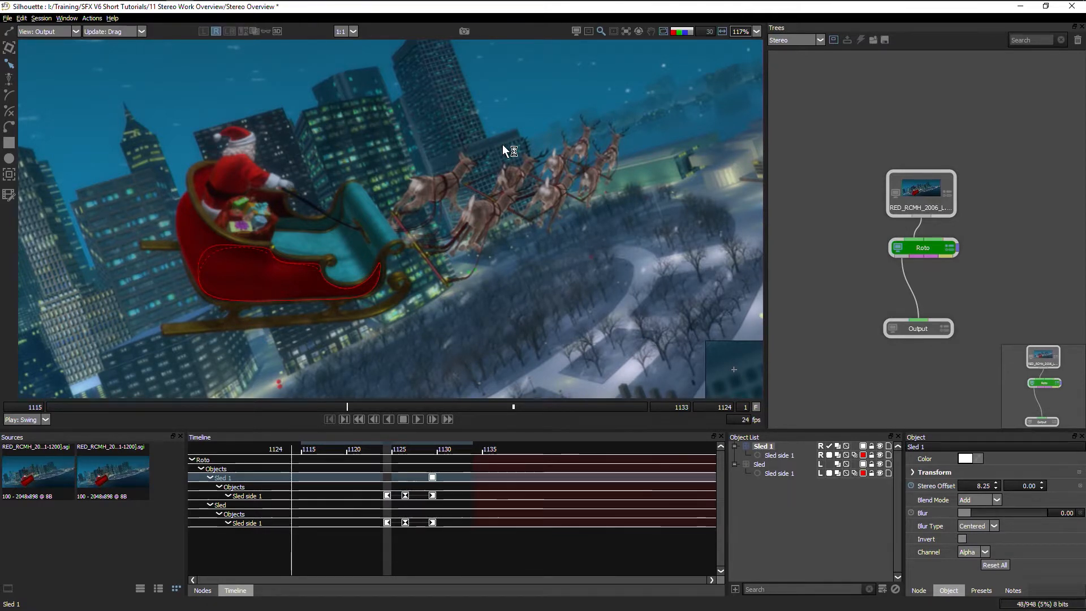
Select the right-view and left-view Sled side 1 shapes in turn to compare them, and clear the selection.
left_click(778, 474)
left_click(782, 457)
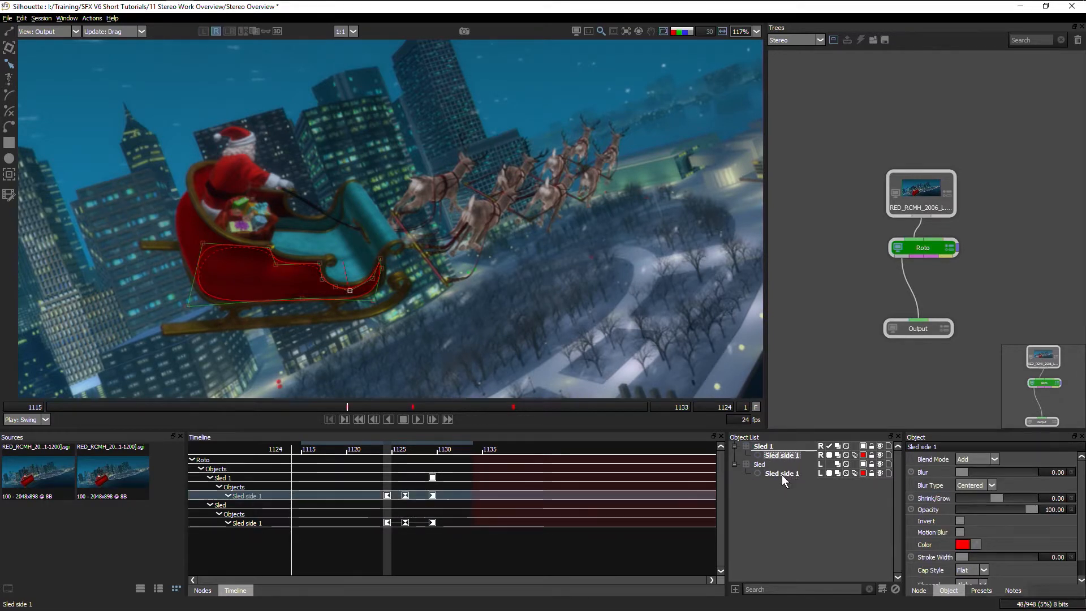
left_click(781, 474)
left_click(767, 496)
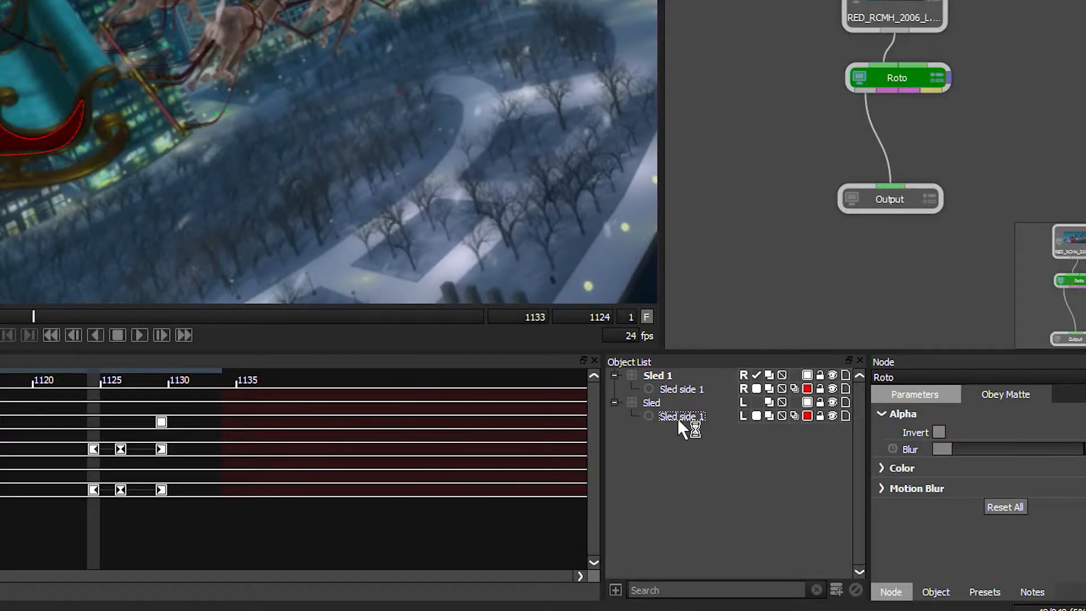
left_click(677, 418)
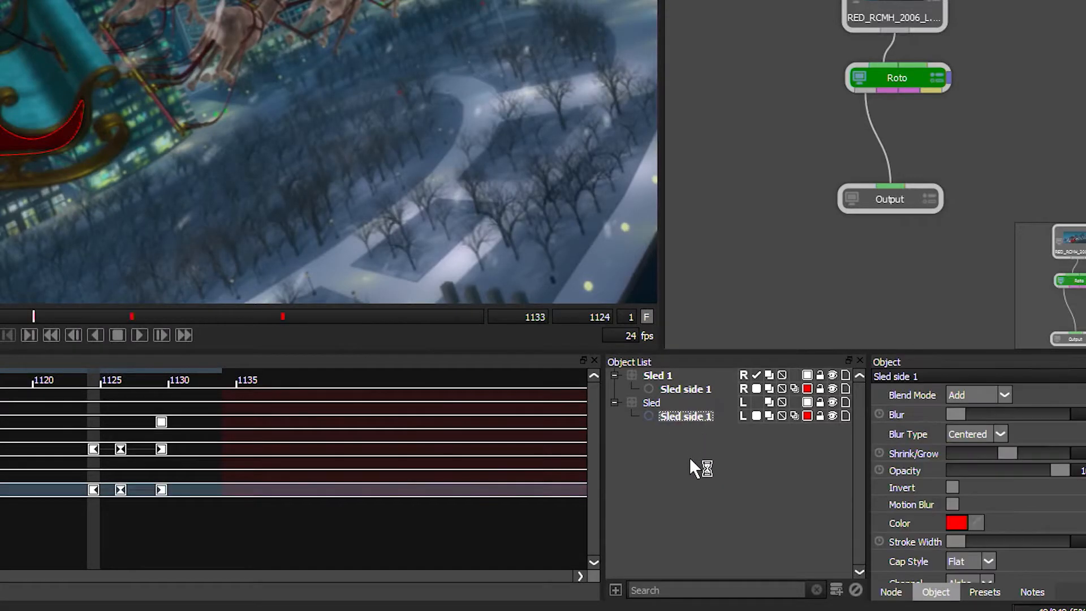
left_click(686, 390)
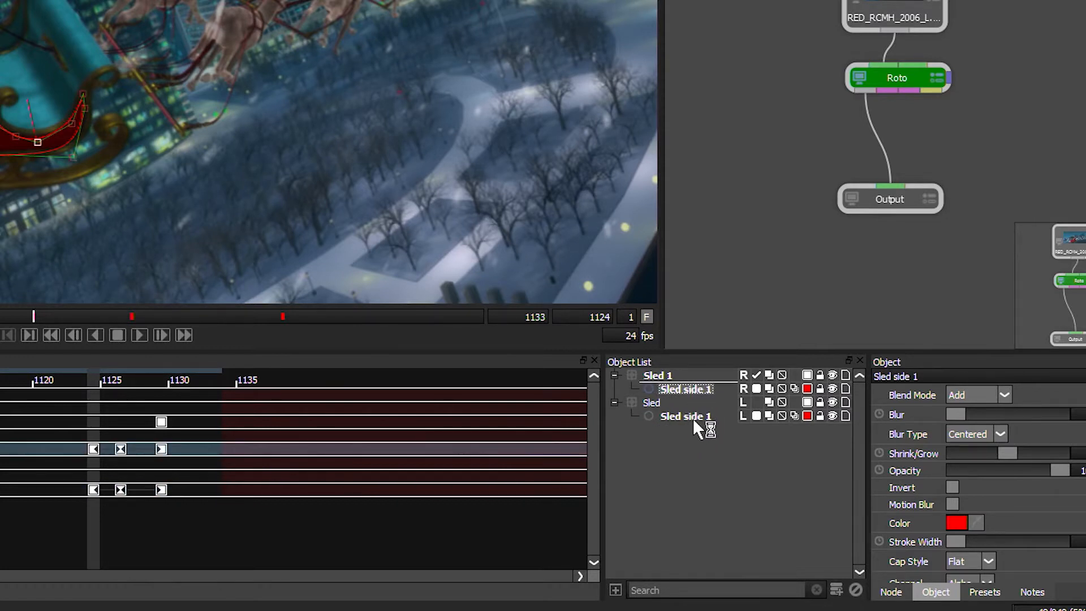
left_click(693, 418)
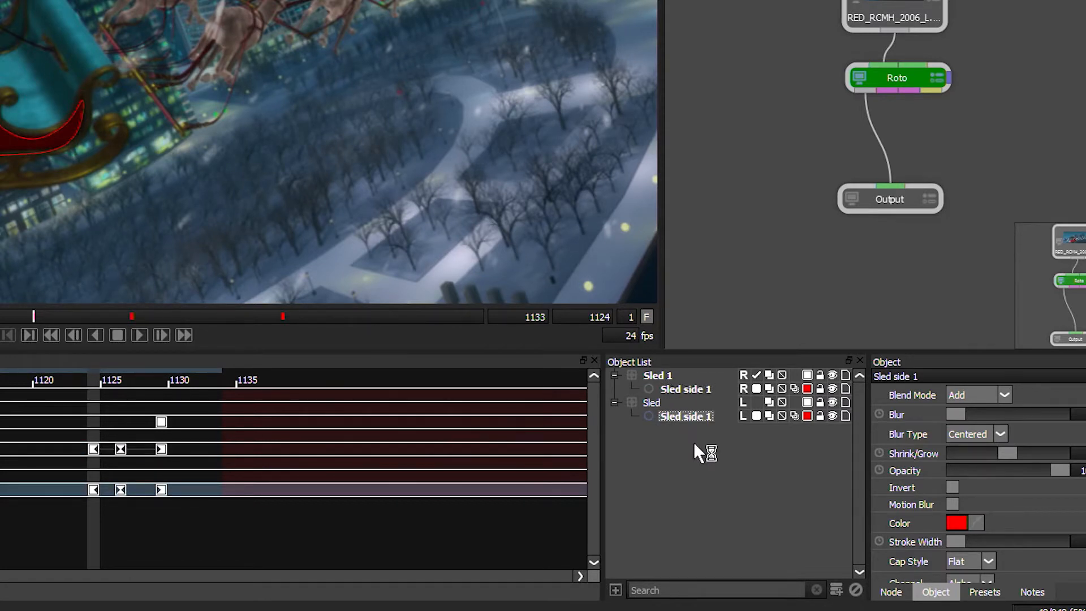
left_click(672, 447)
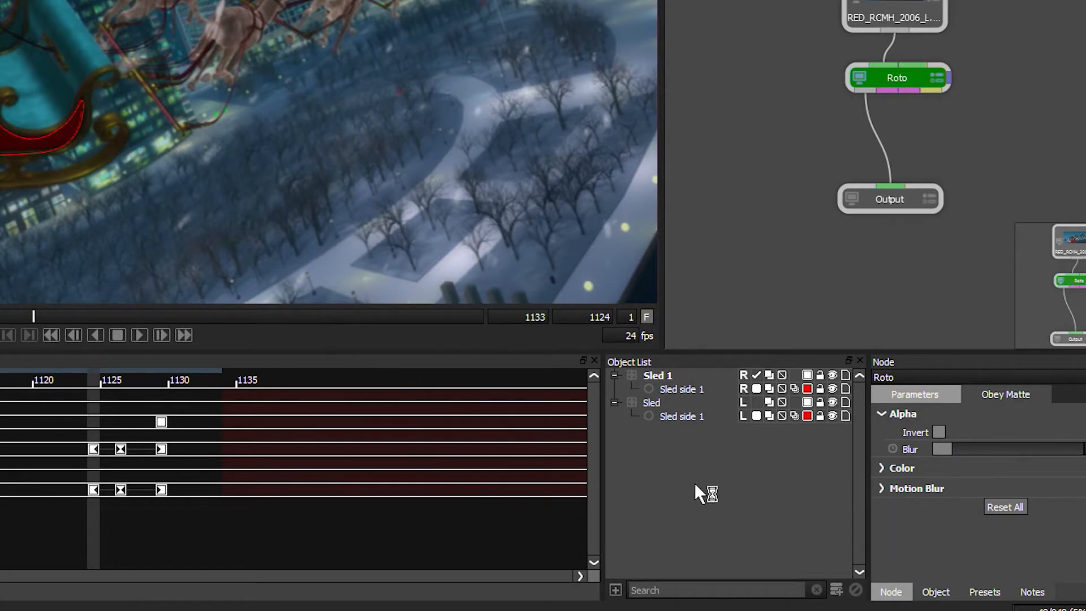
Select the left-view and right-view Sled side 1 shapes together and open their context options.
left_click(695, 417)
left_click(693, 389, "ctrl")
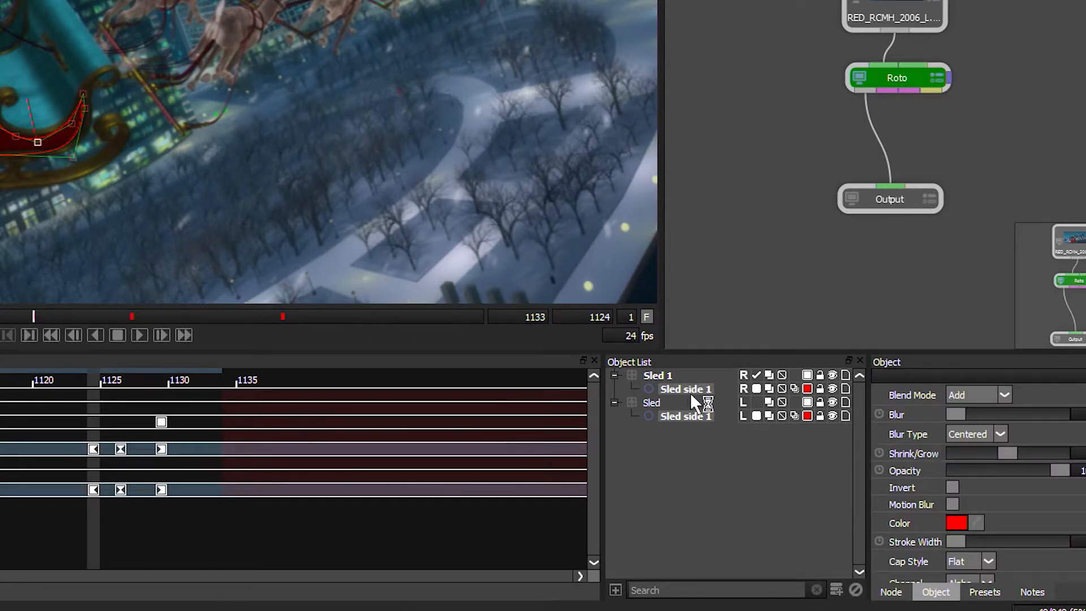
right_click(692, 392)
mouse_move(732, 430)
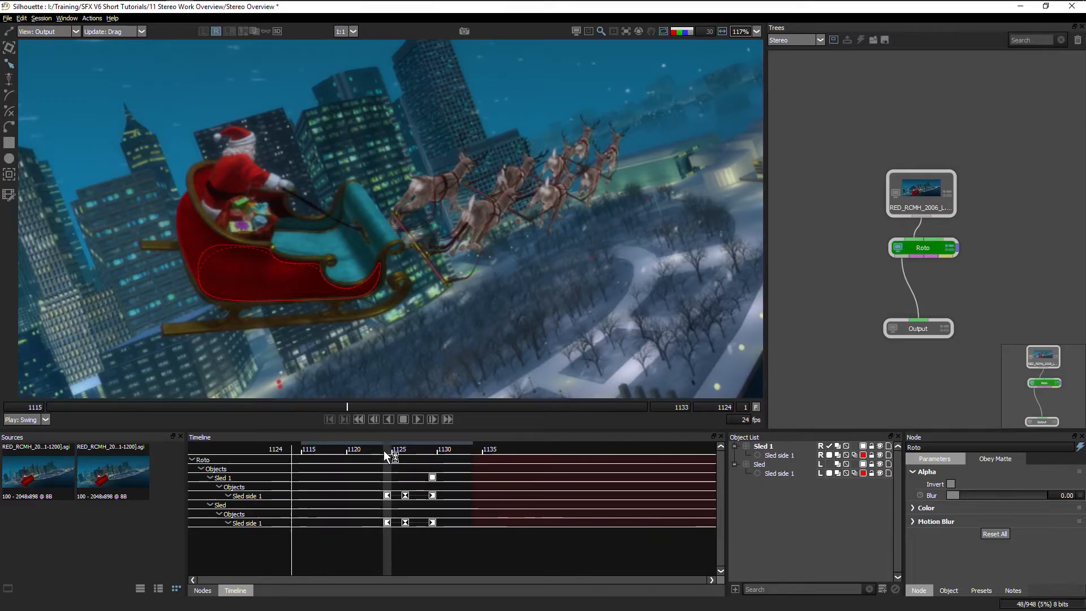
With both views side by side, transform both Sled side 1 shapes together to fit the sled at frames 1120 and 1123.
left_click(229, 31)
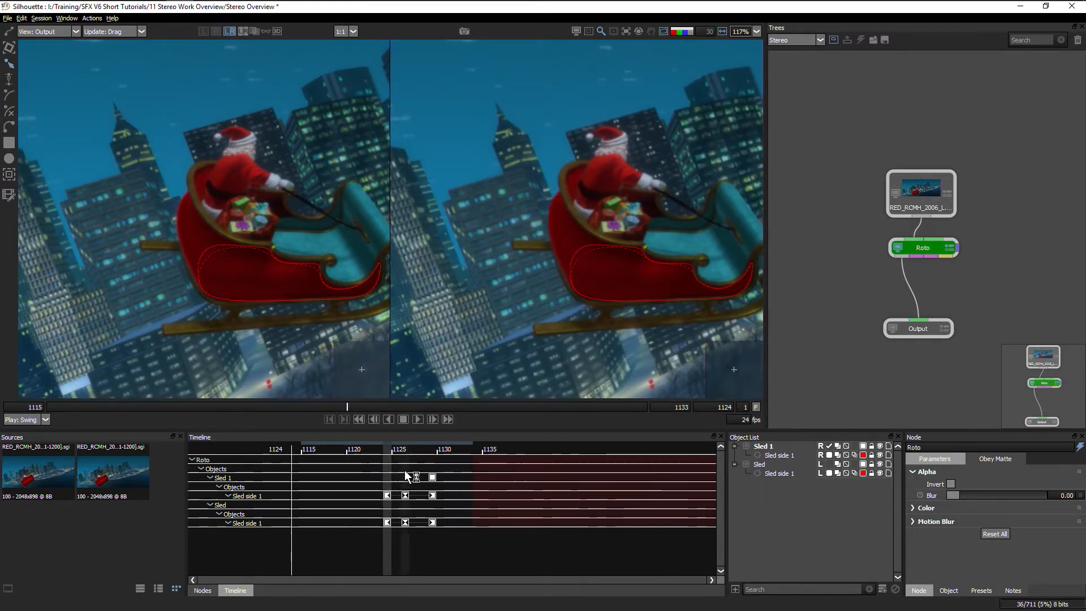
left_click_drag(382, 448, 359, 447)
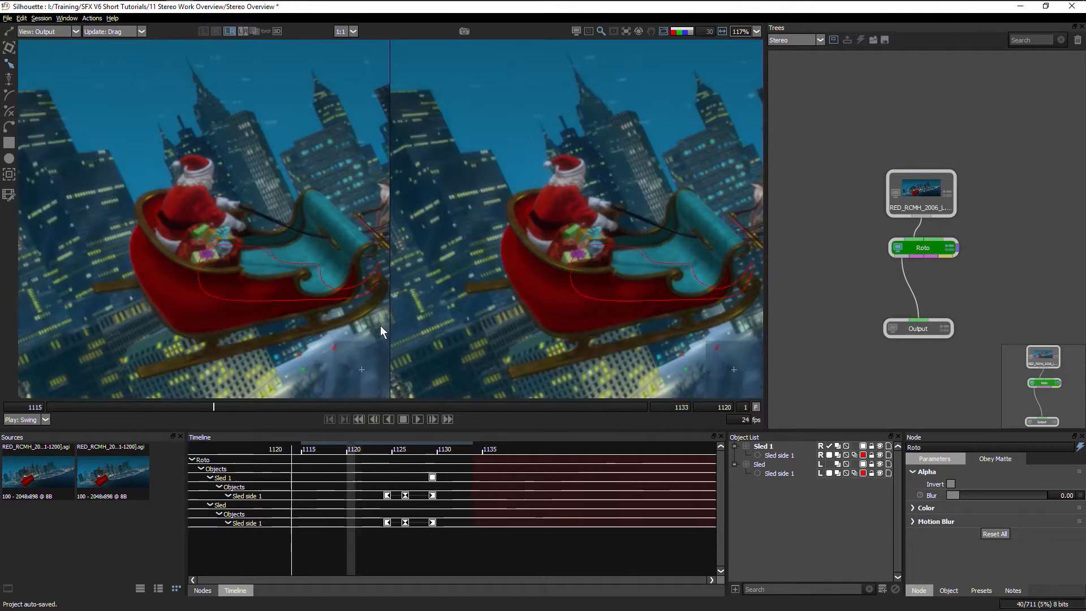
left_click(781, 455)
left_click(780, 473, "ctrl")
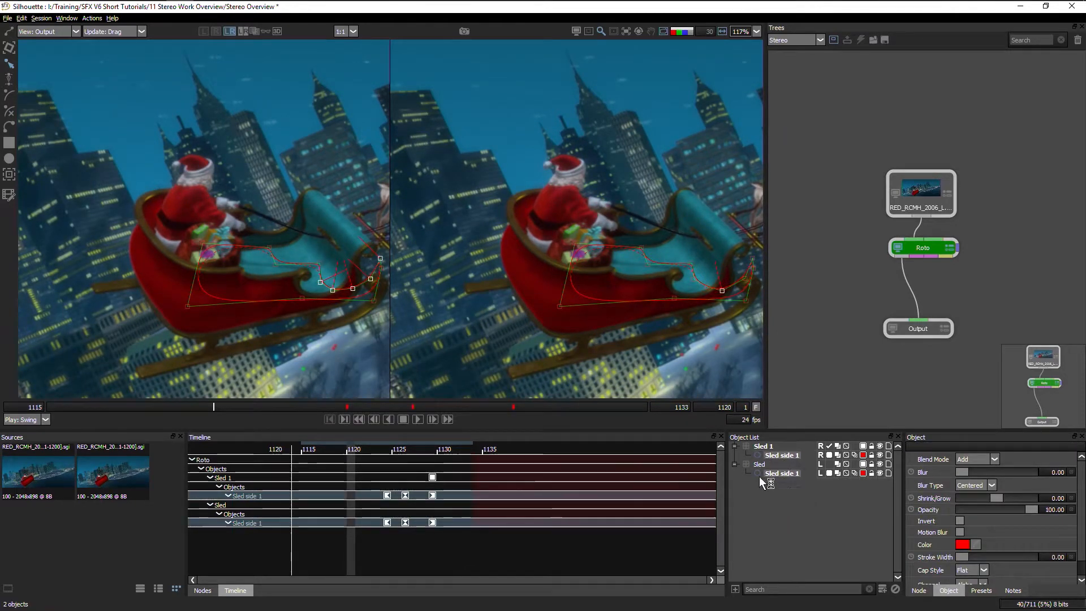
key("t")
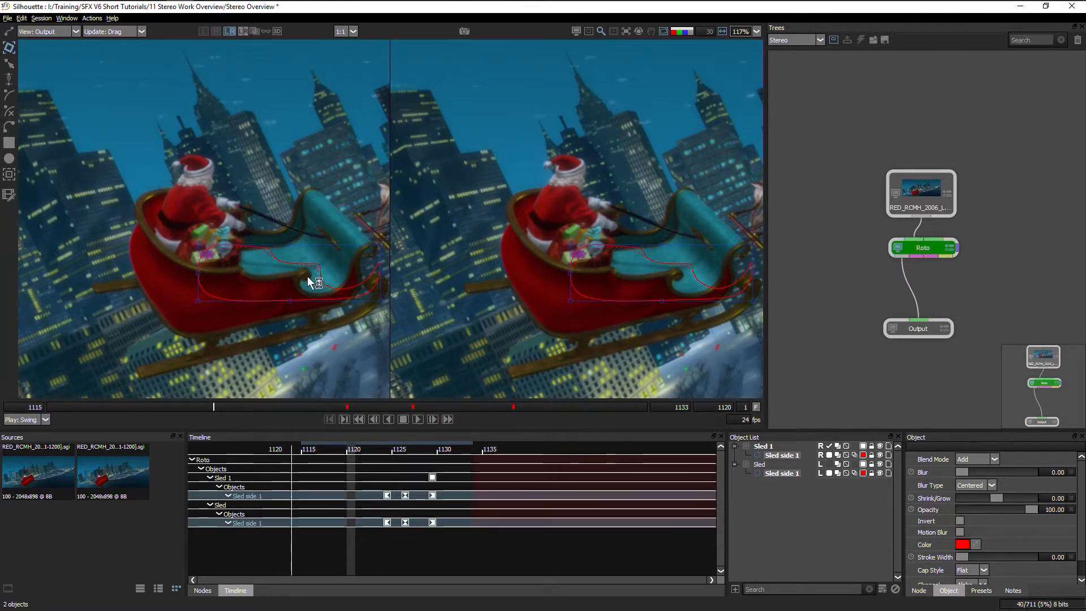
left_click_drag(298, 300, 273, 313)
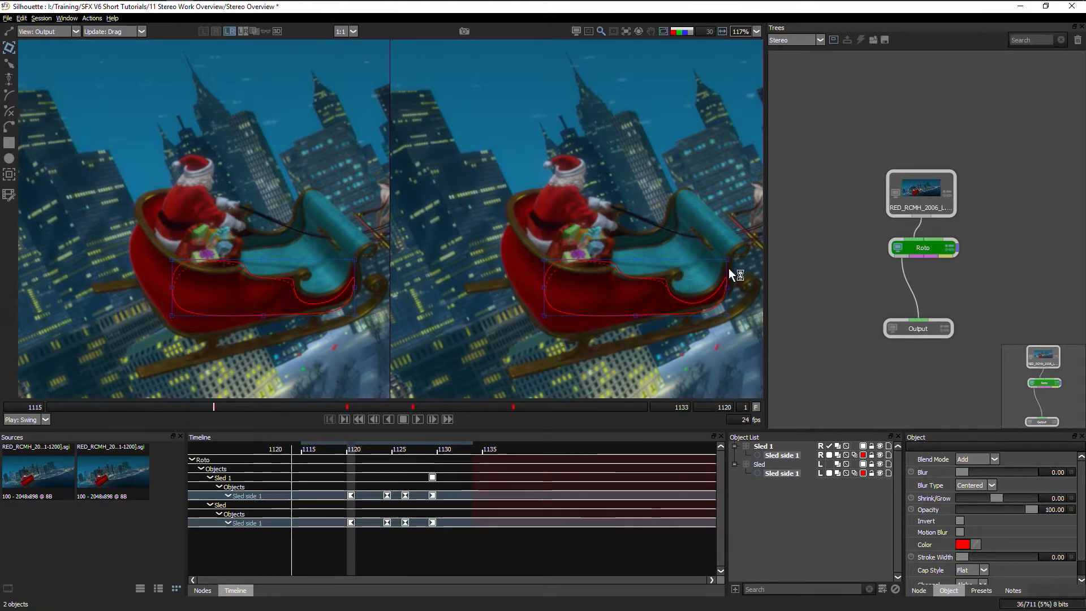
left_click_drag(728, 287, 730, 286)
left_click_drag(541, 285, 543, 308)
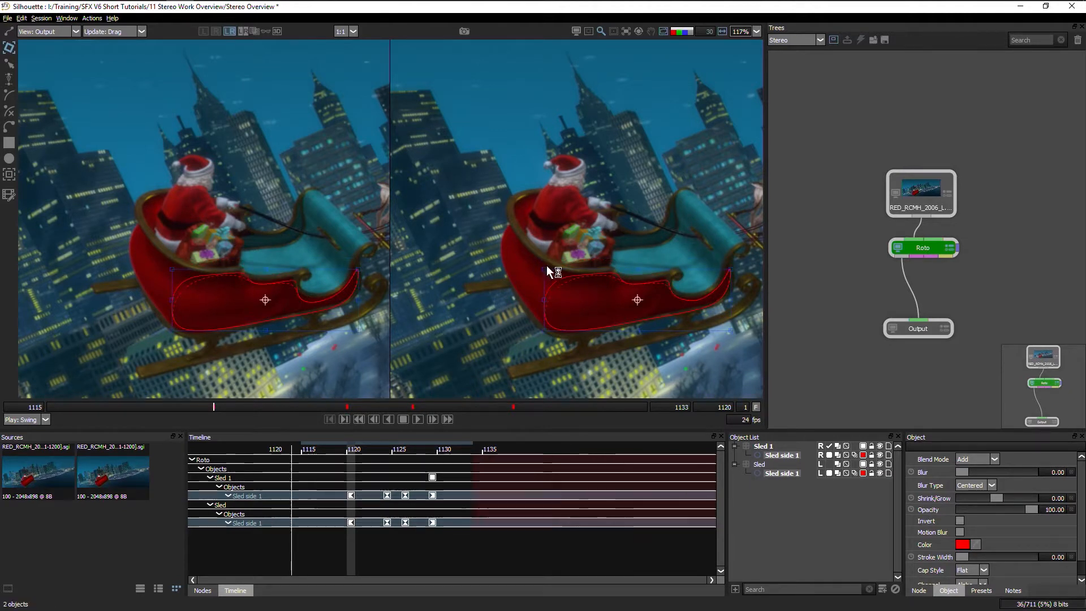
left_click_drag(536, 267, 535, 269)
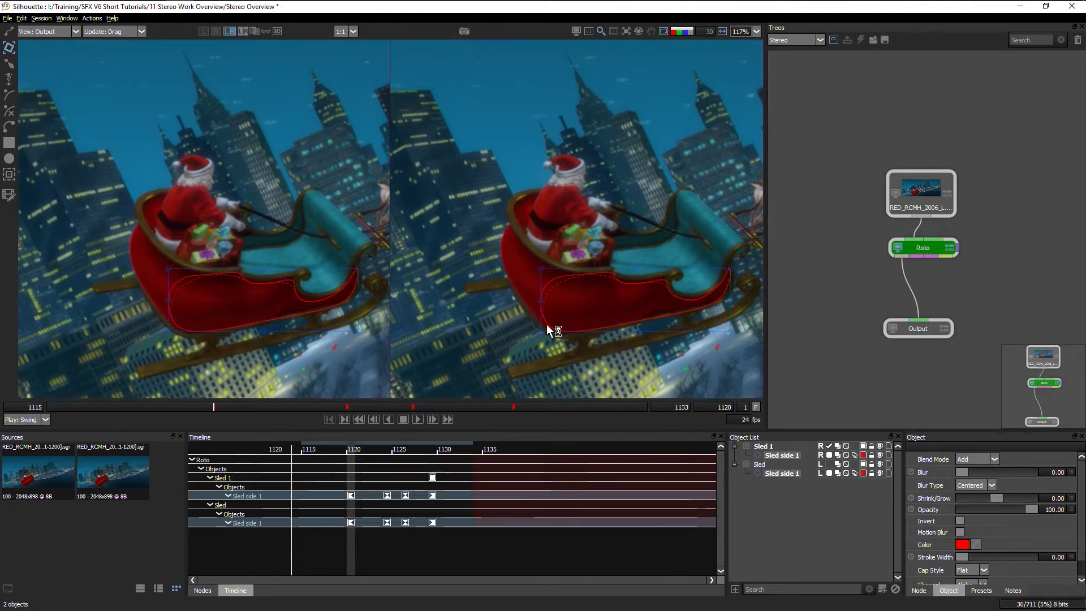
left_click_drag(222, 406, 309, 411)
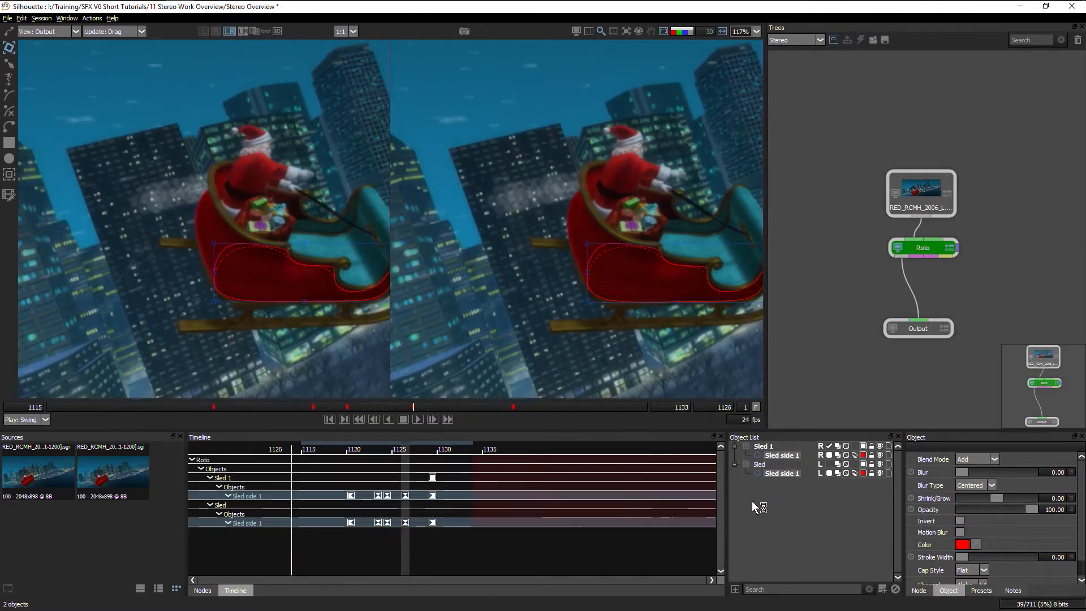
At frame 1126, select only the right-view Sled side 1 shape and pull its upper-edge control point down into the sled side.
left_click(782, 446)
left_click(783, 455)
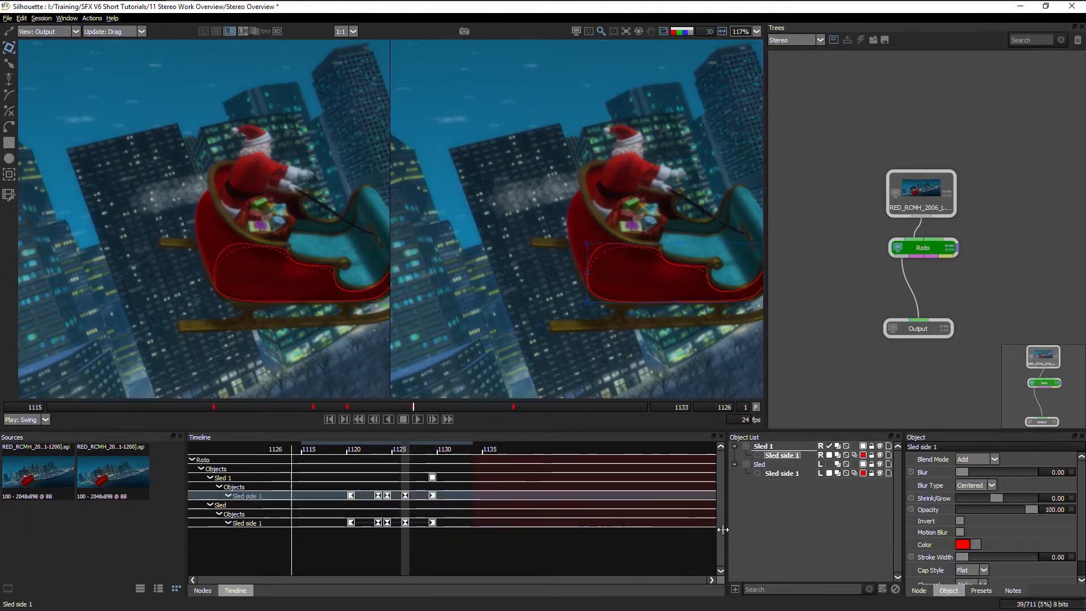
left_click(636, 297)
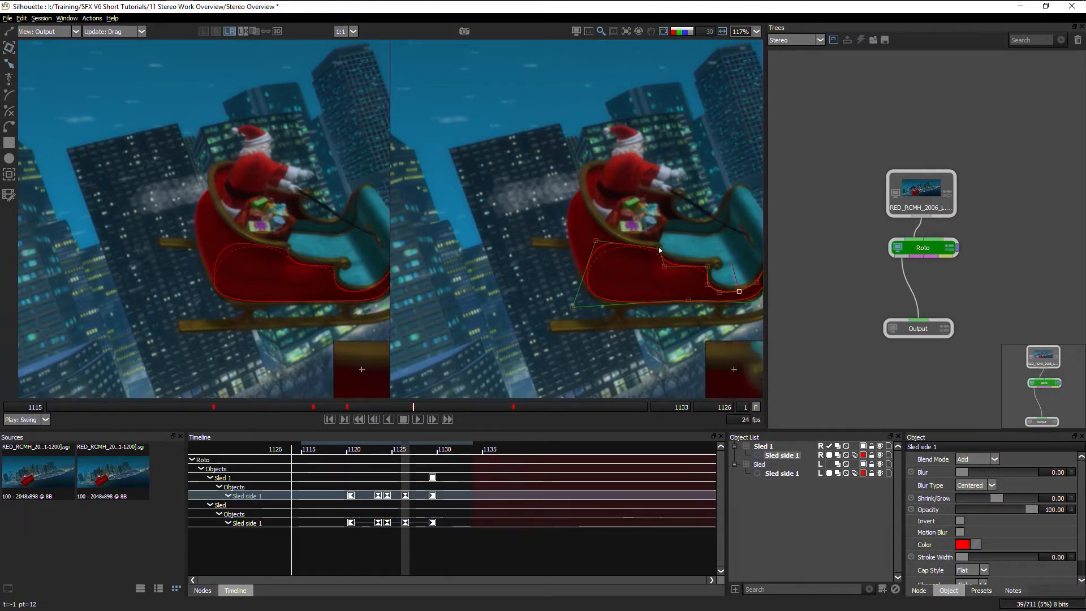
left_click_drag(660, 248, 637, 266)
key("Delete")
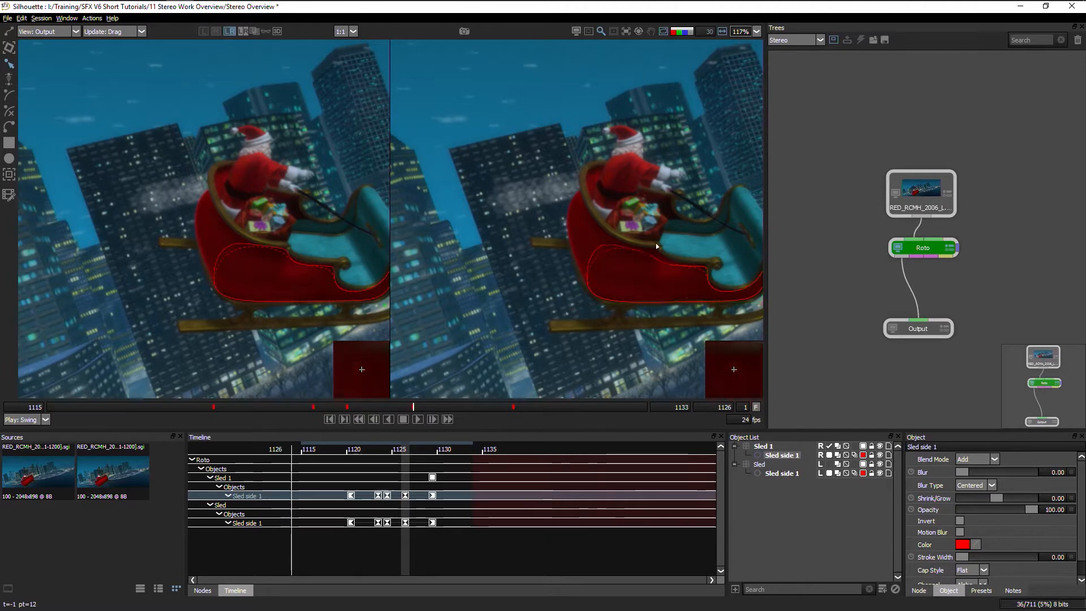
key("ctrl+z")
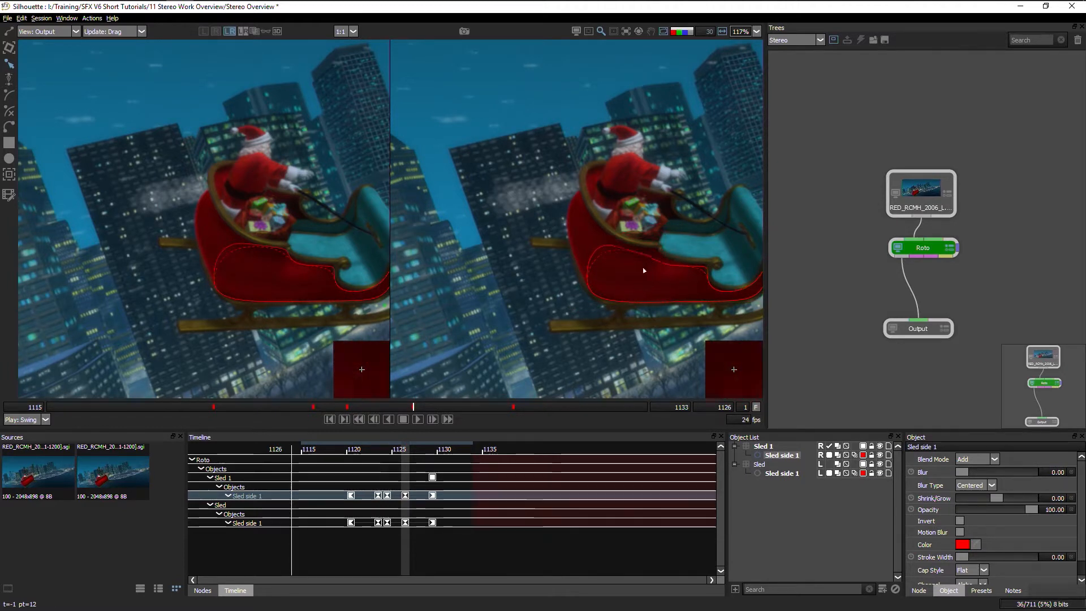
Select both Sled side 1 shapes and move the lowered right-view control point back up to the sled's rim.
left_click(287, 256)
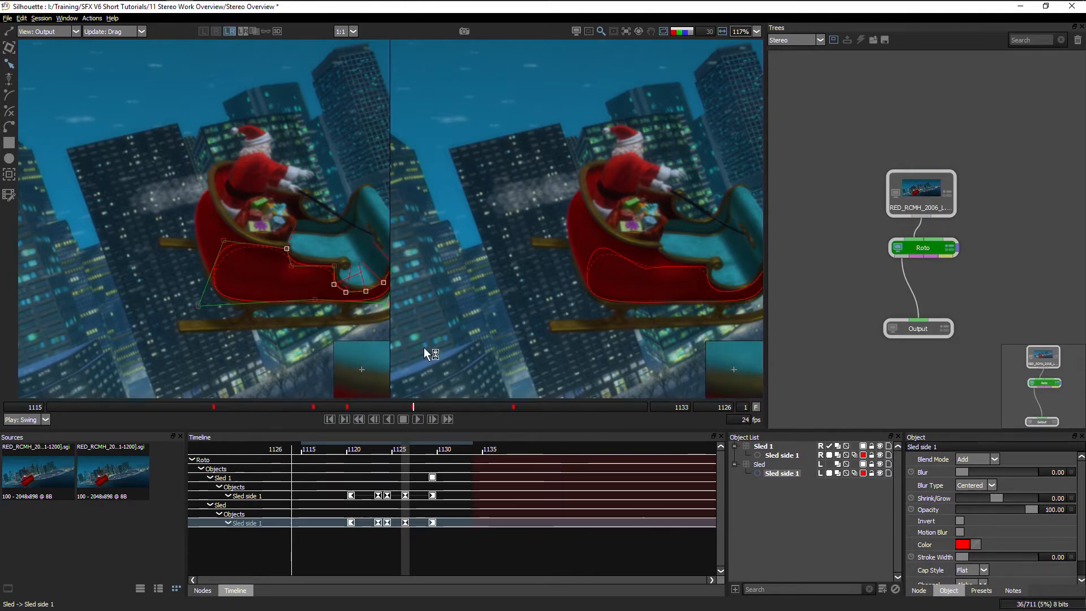
left_click(781, 455, "ctrl")
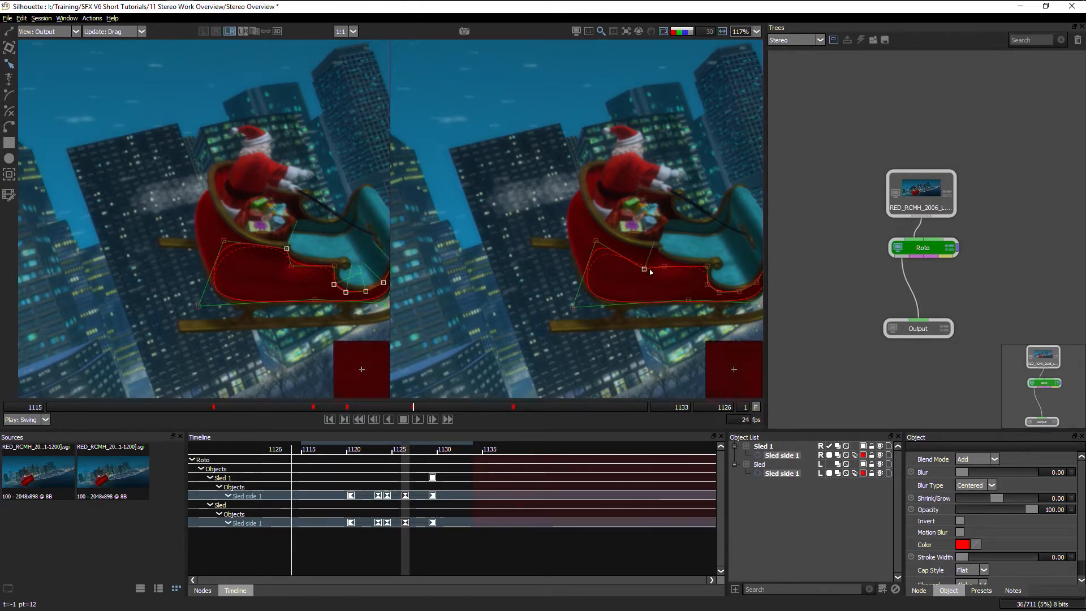
left_click_drag(644, 270, 658, 242)
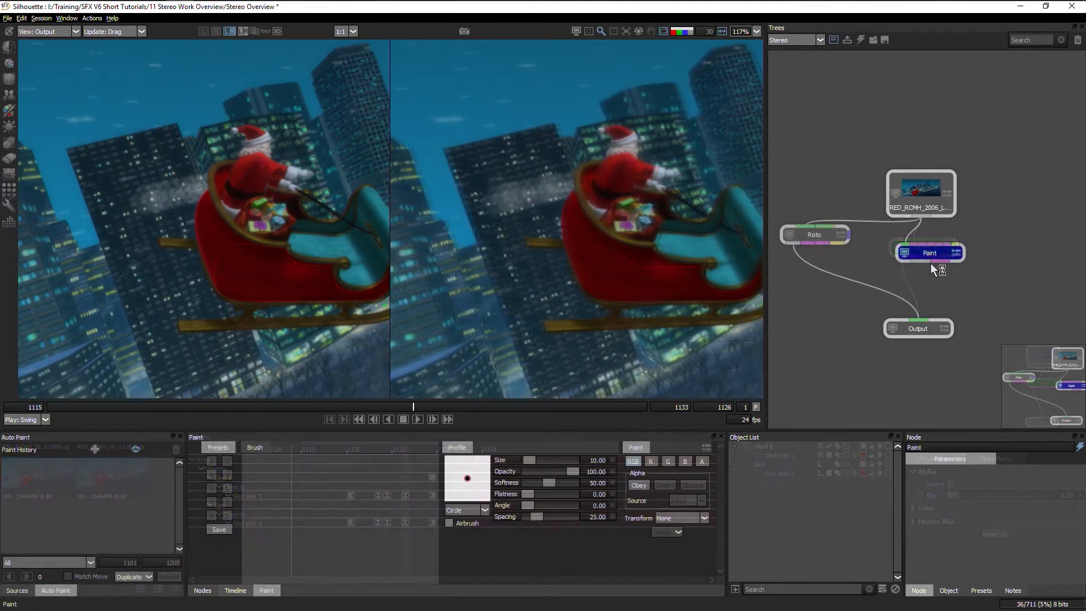
In the Paint node's left view, add a layer and align its stereo offset to 7.21 horizontally on the background building.
left_click(203, 31)
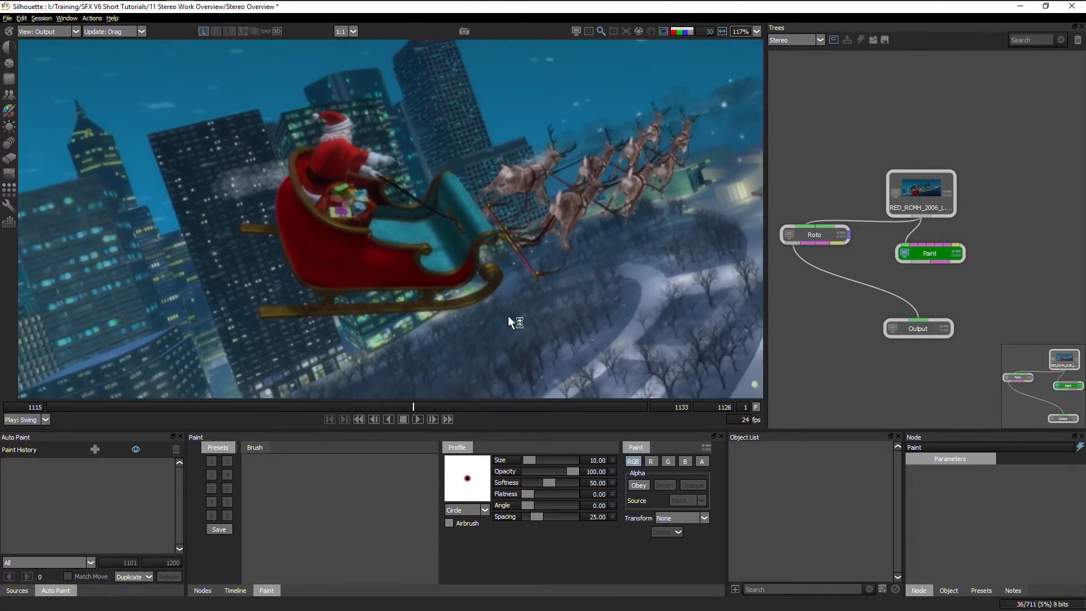
left_click(883, 589)
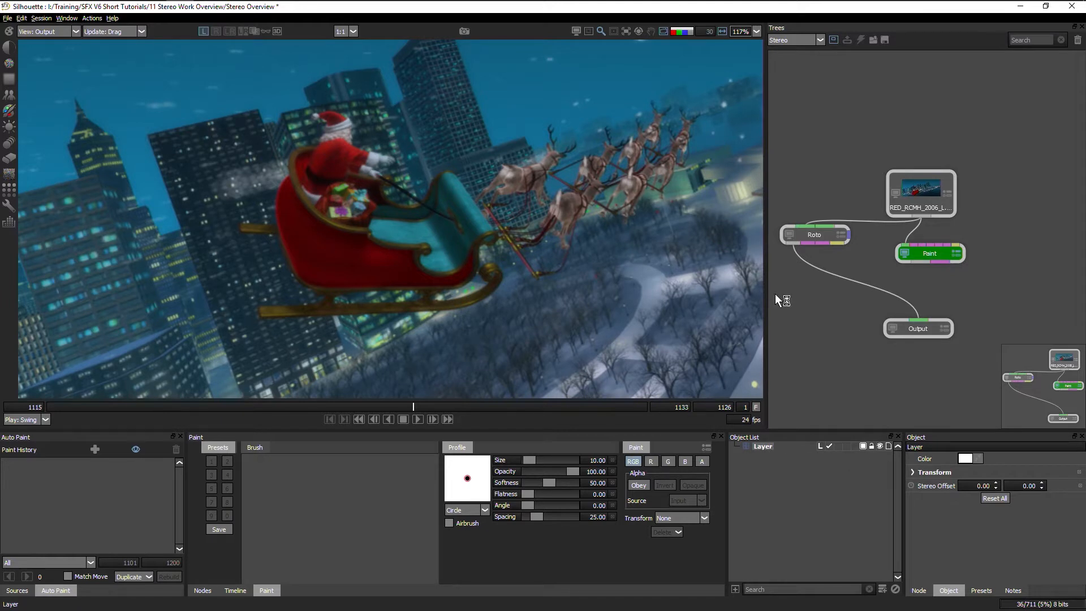
left_click(255, 31)
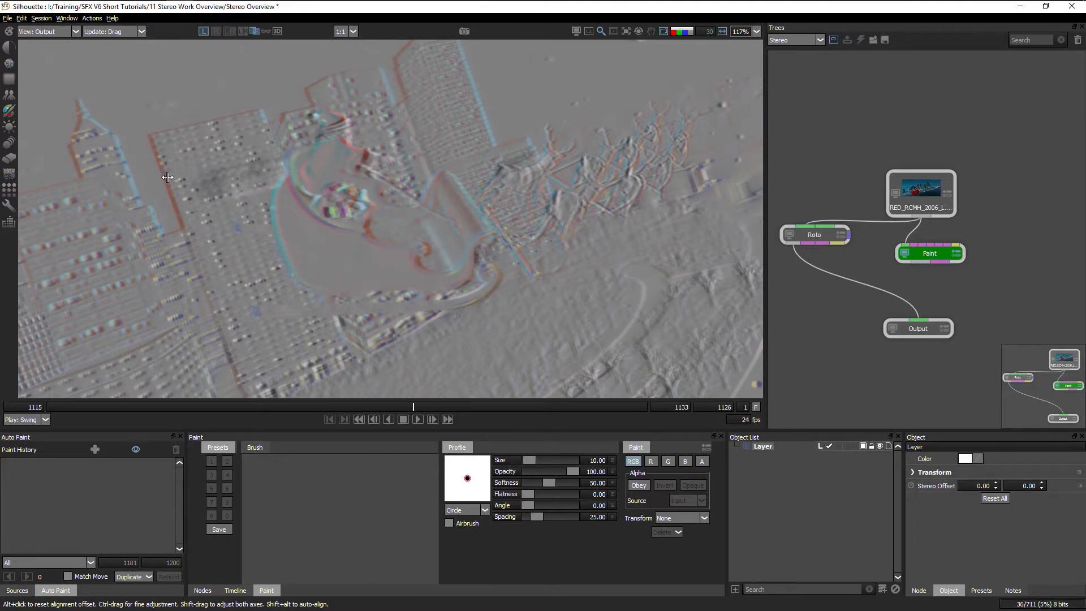
left_click_drag(163, 174, 164, 174)
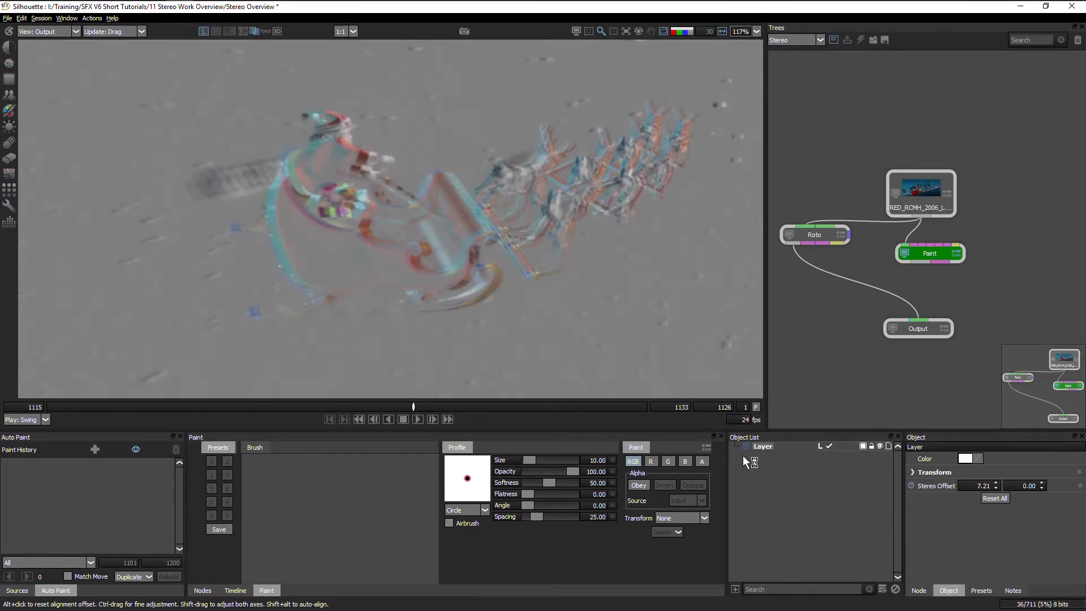
left_click(254, 32)
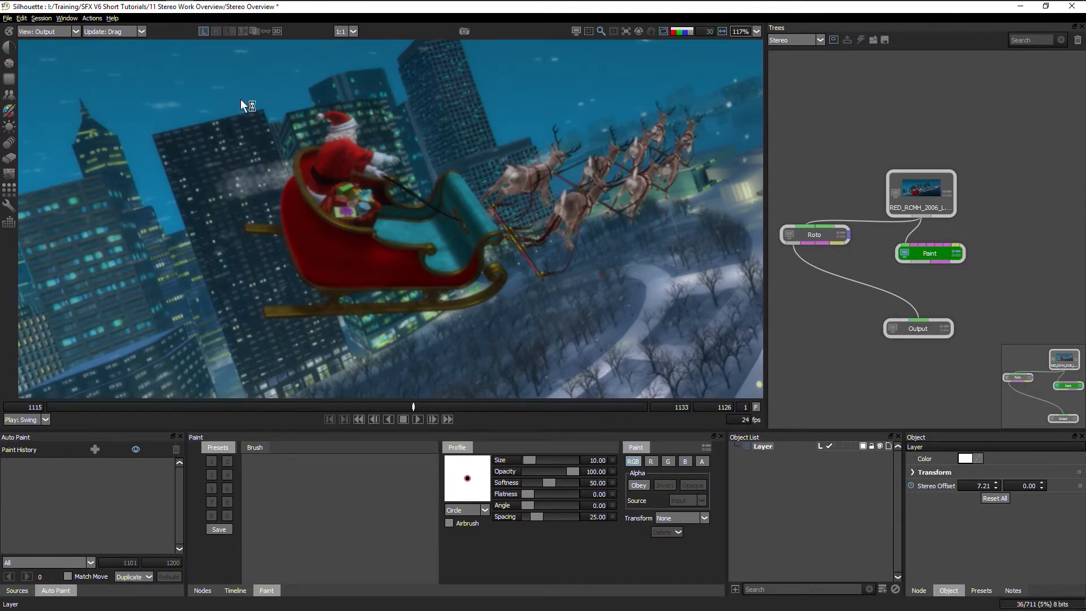
Show both views side by side and set the Color brush to a bright yellow-green.
left_click(229, 30)
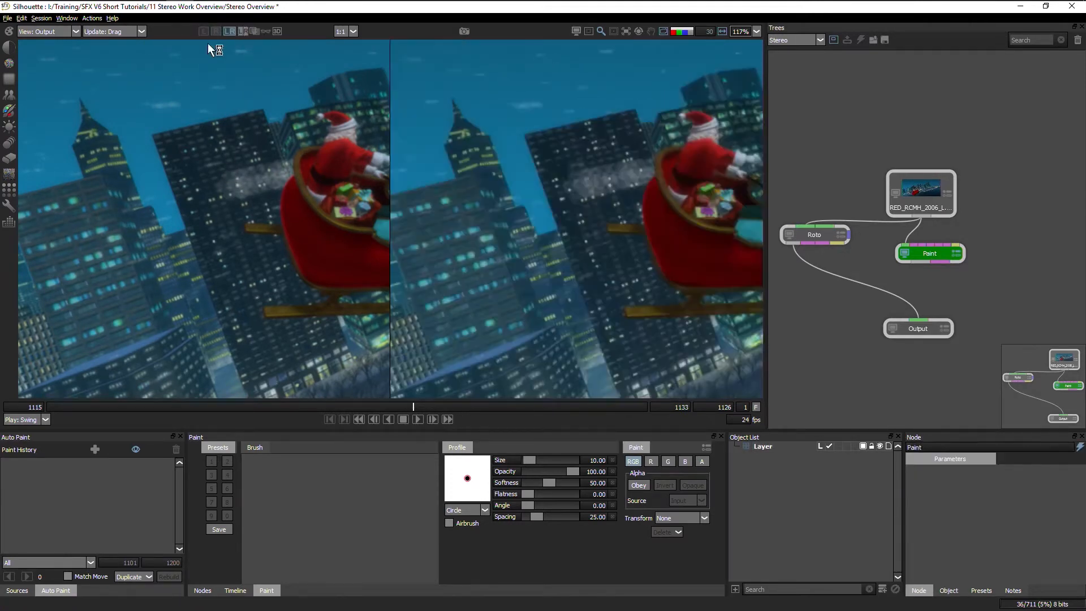
left_click(9, 110)
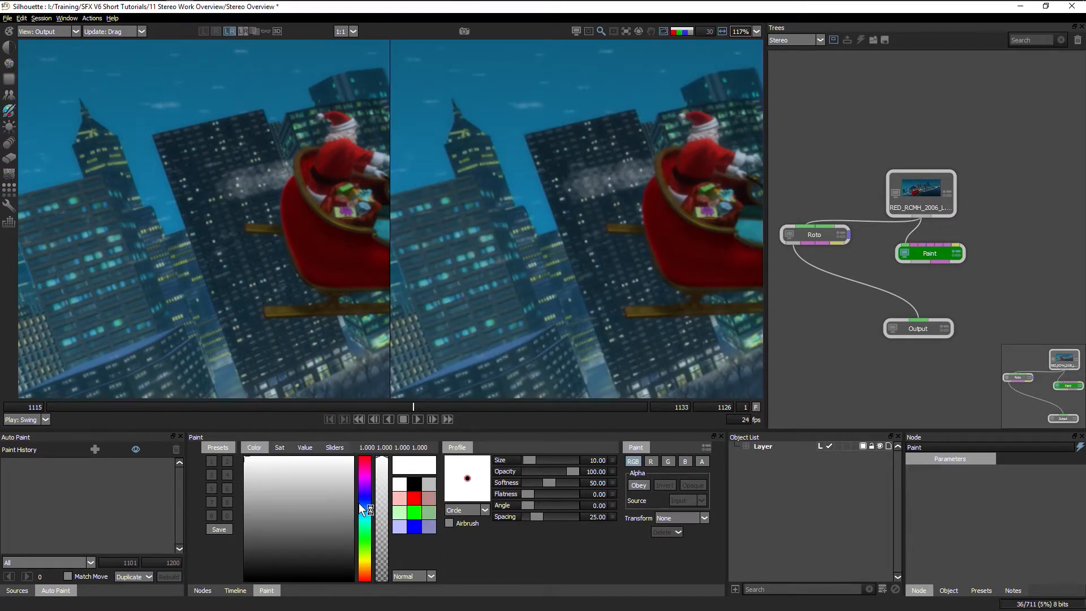
left_click_drag(360, 503, 371, 548)
left_click(318, 480)
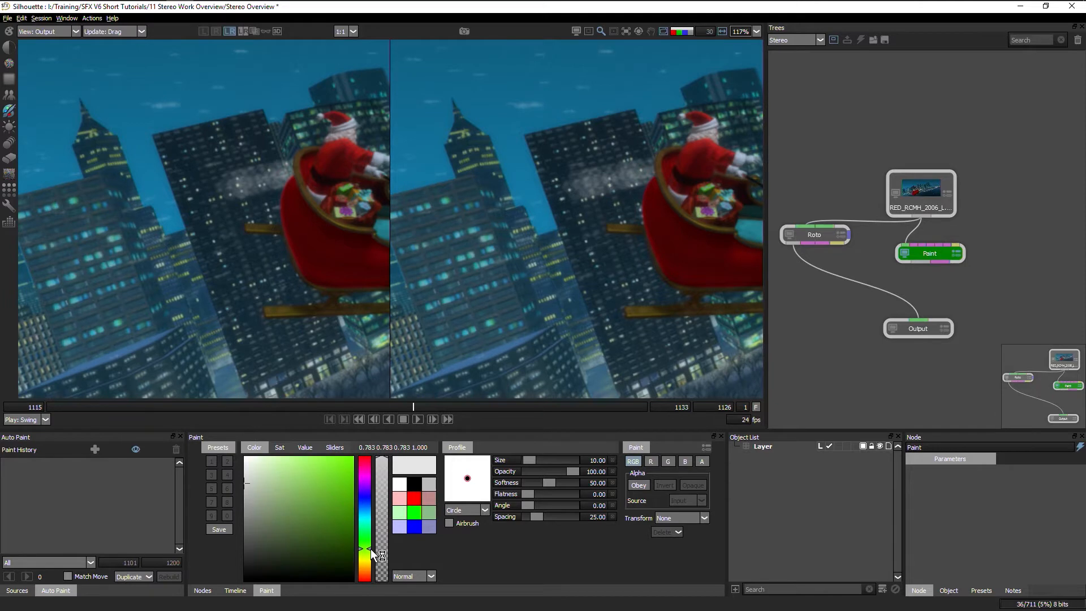
mouse_move(338, 500)
left_mouse_down()
mouse_move(320, 473)
mouse_move(344, 460)
left_mouse_up()
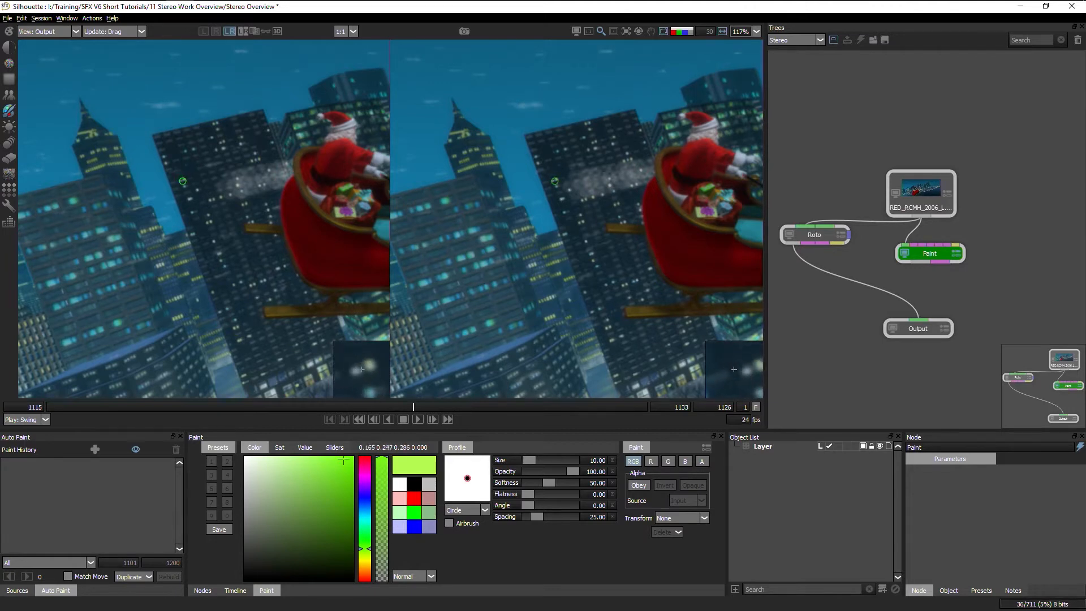
Paint three green dots on the dark building behind the sled in both views at once.
left_click(181, 179)
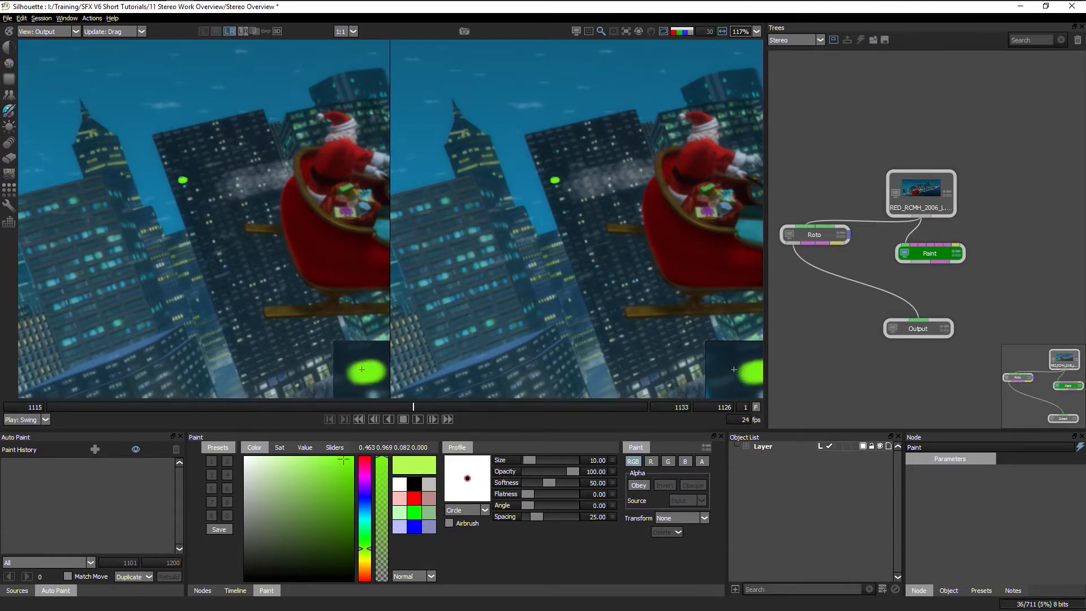
left_click(224, 142)
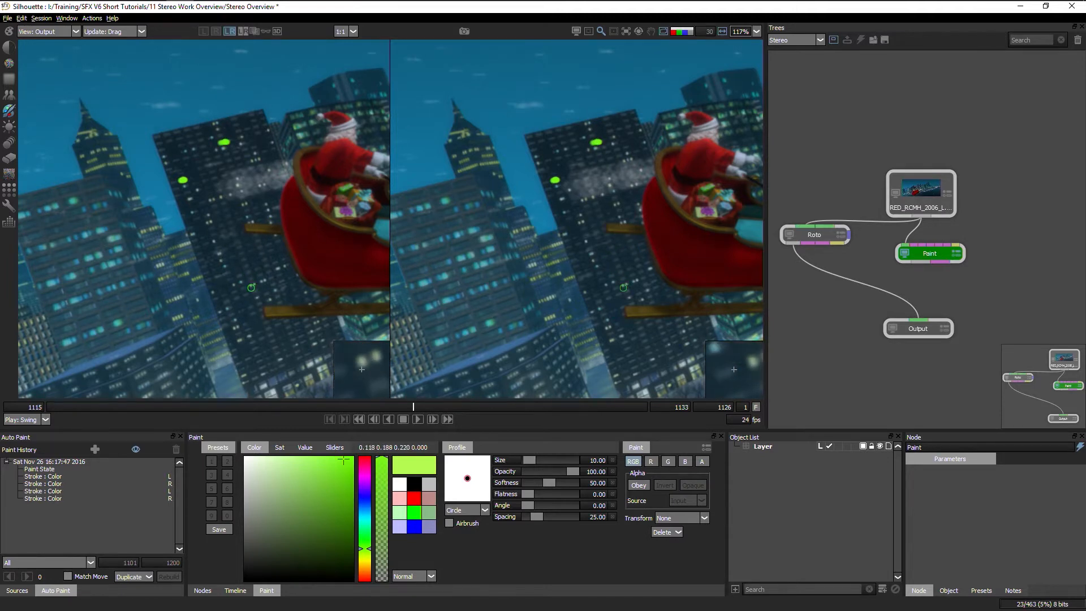
left_click(252, 284)
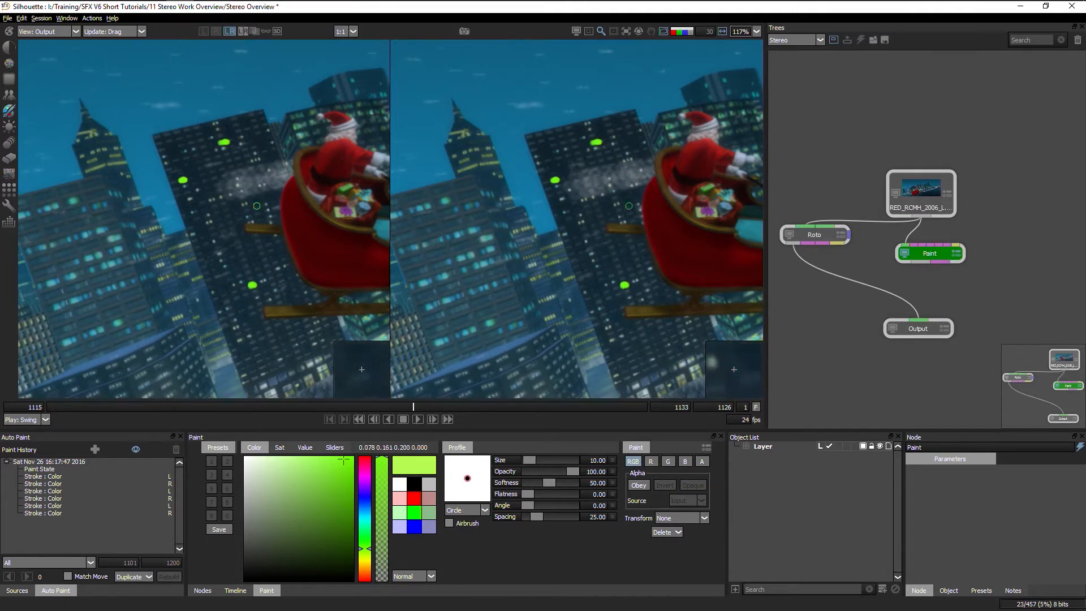
In the right view alone, paint a magenta dot beside the upper green dot, and compare it side by side and in the left view.
left_click_drag(324, 282, 199, 305)
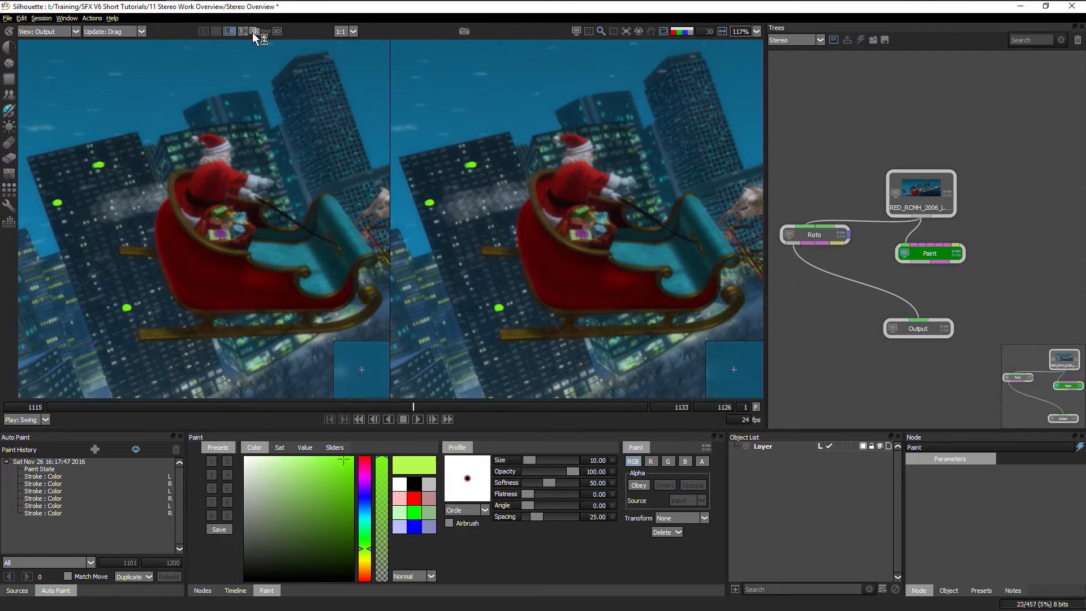
left_click(216, 32)
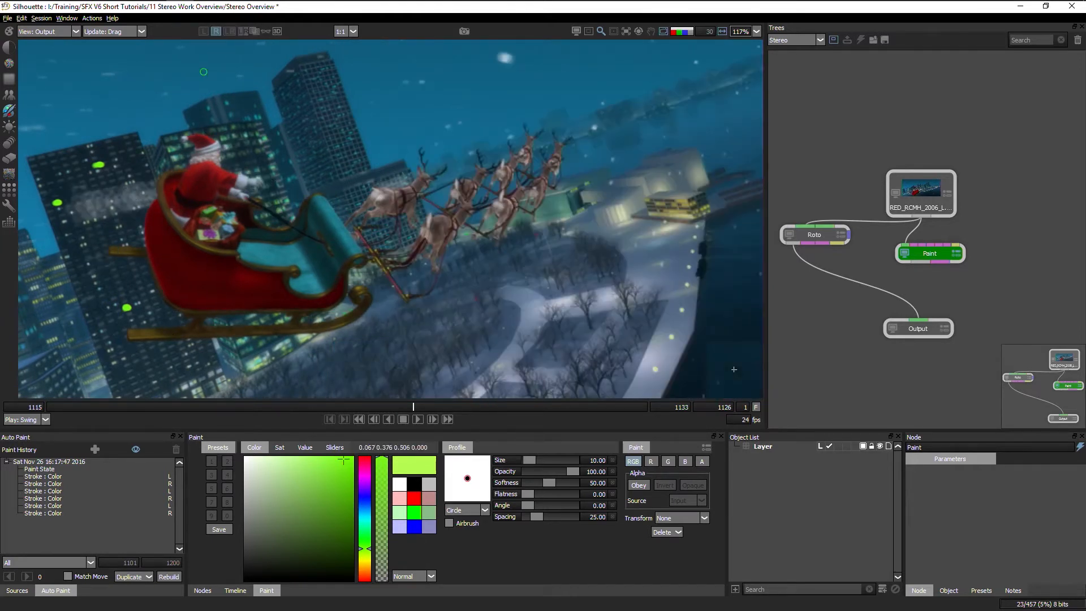
left_click_drag(358, 538, 366, 476)
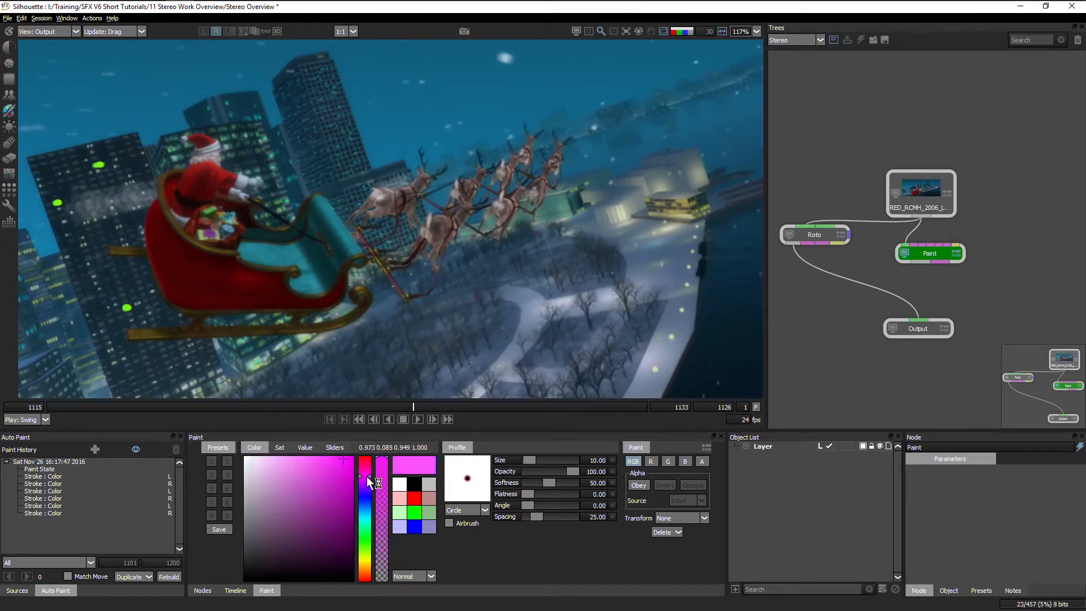
left_click(116, 166)
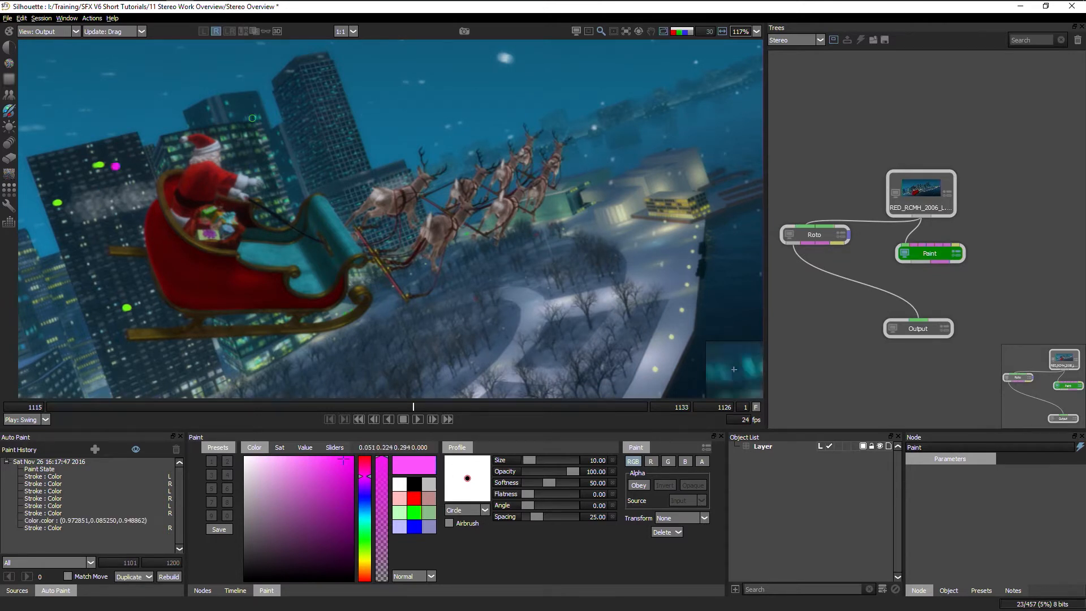
left_click(229, 31)
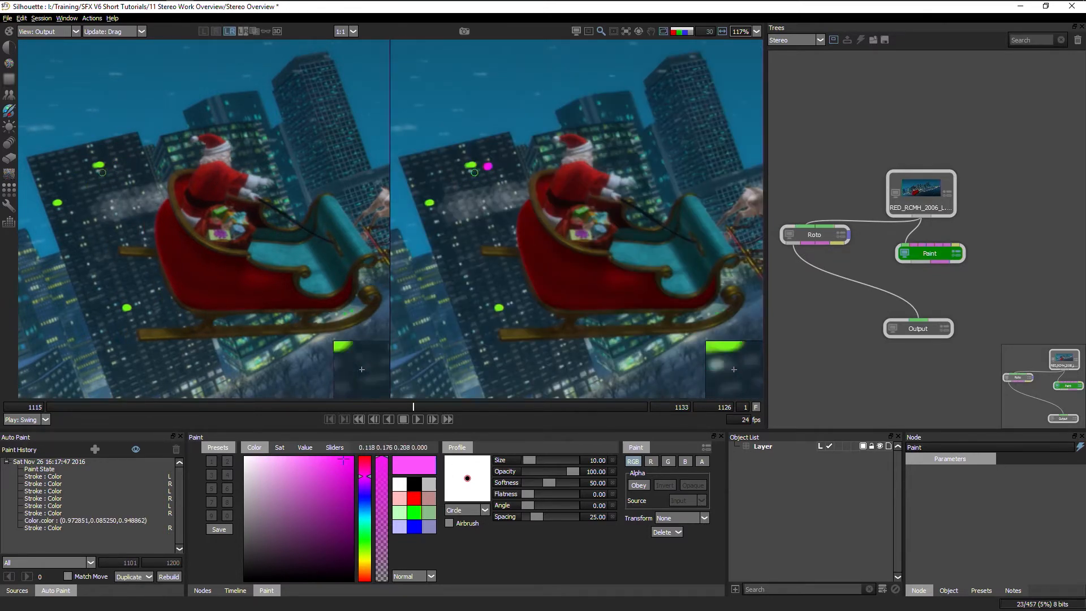
left_click(203, 31)
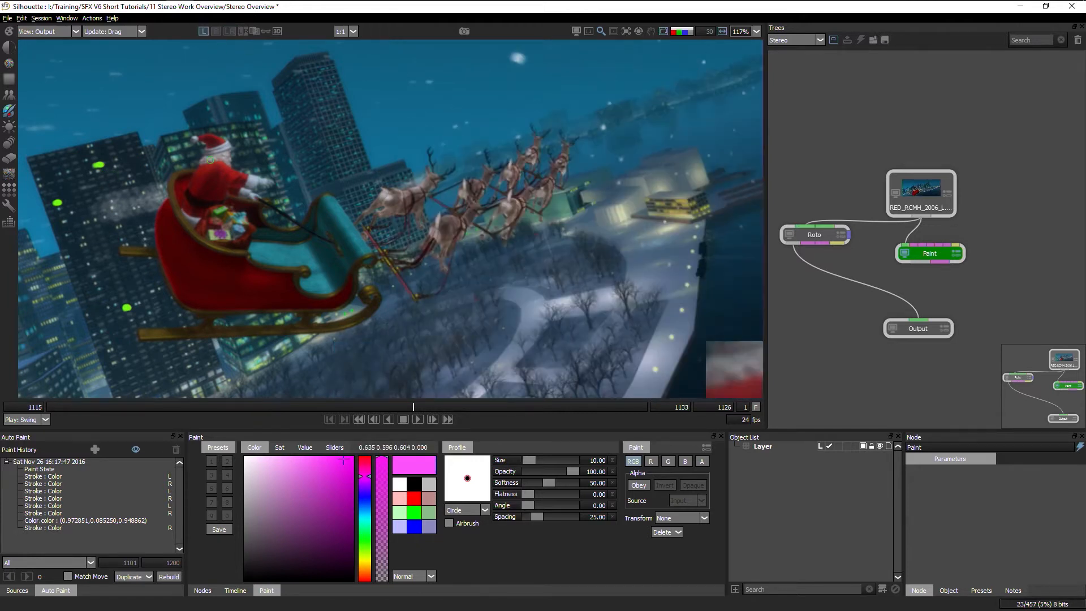
In the left view alone, paint a red dot on the dark building below the green dots, and compare both views side by side.
left_click_drag(364, 487, 372, 579)
left_click(86, 223)
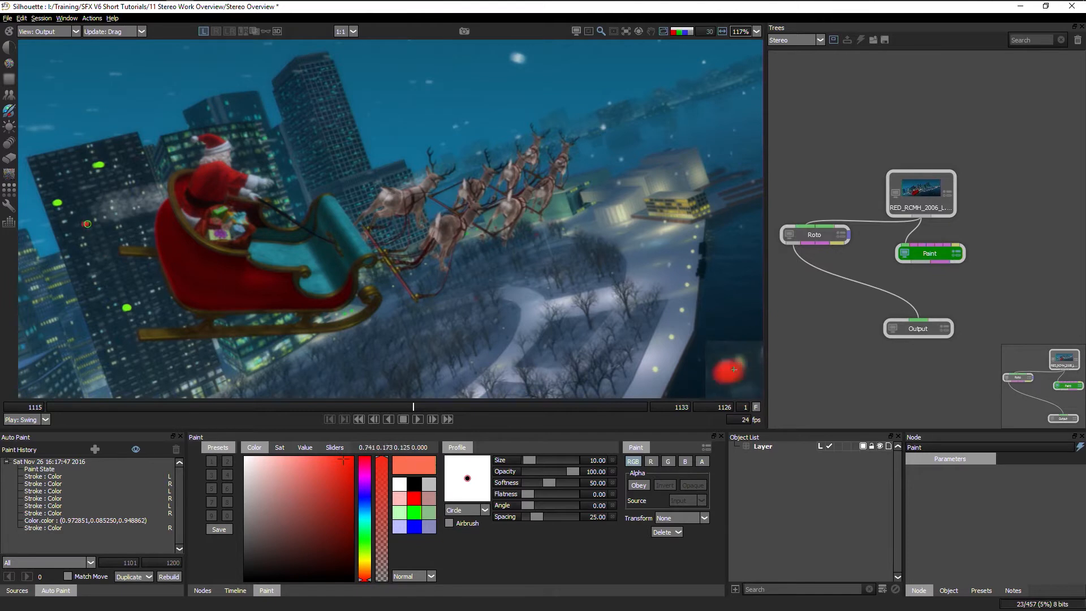
left_click(229, 31)
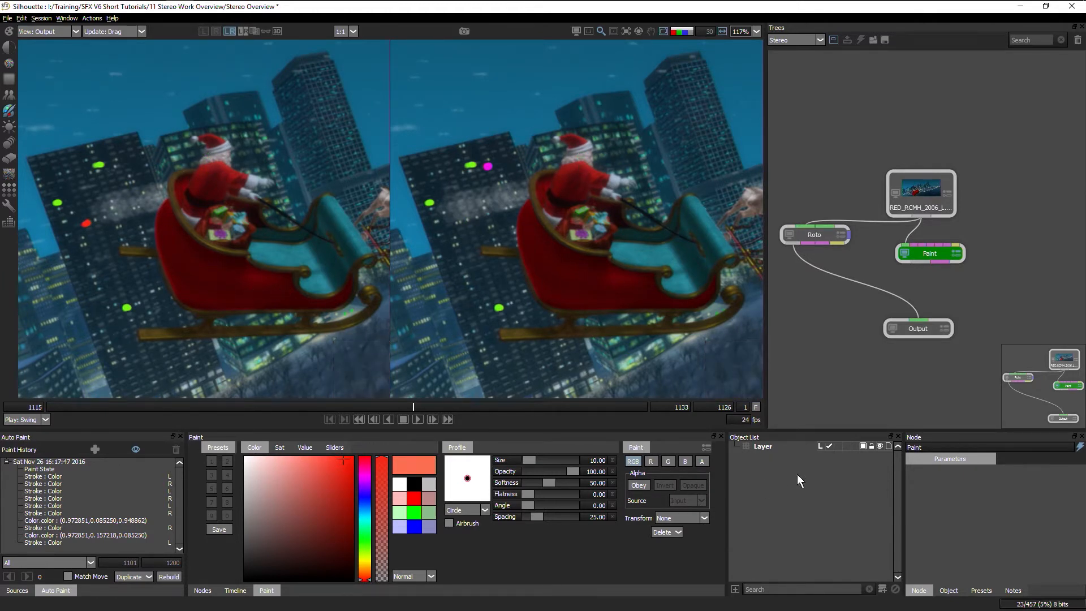
Rename the aligned paint layer as Building.
double_click(763, 446)
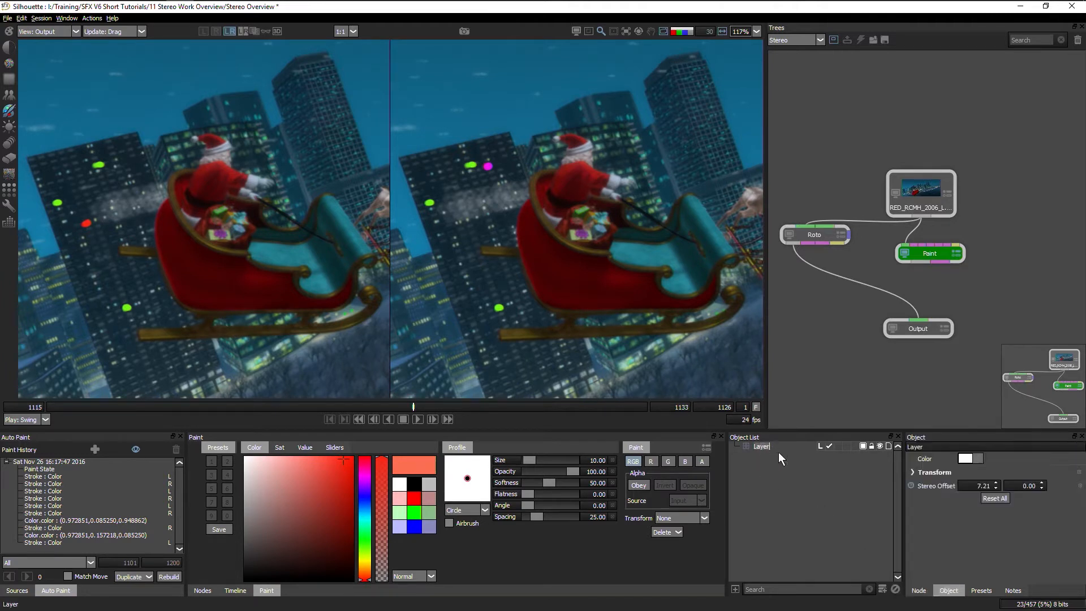
type("Bulding")
key("Return")
Add a left-view layer named Sled above Building, removing the extra right-view layer.
left_click(787, 511)
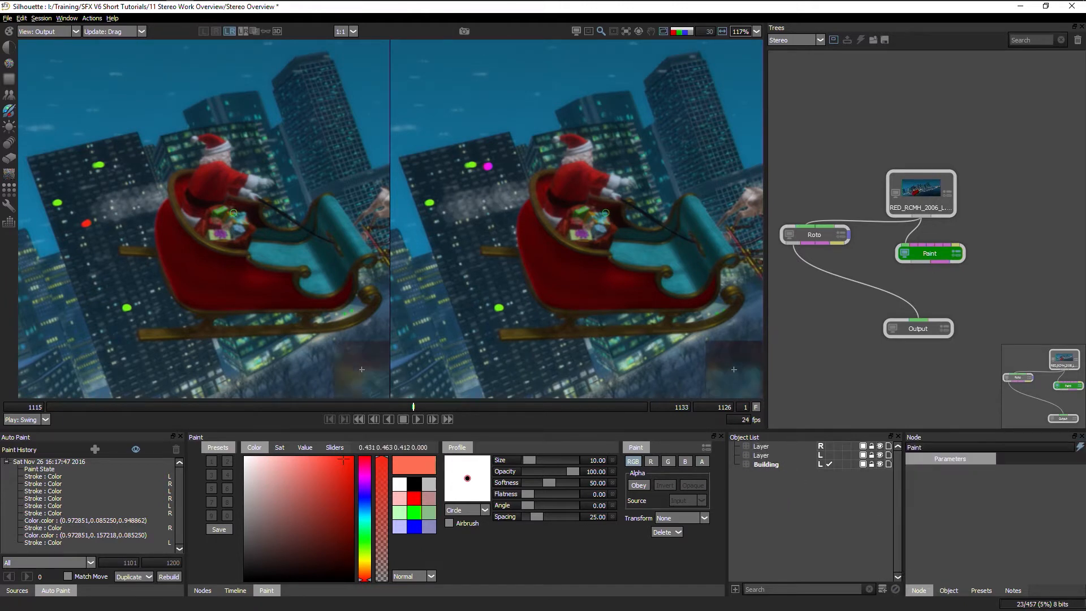
left_click(761, 447)
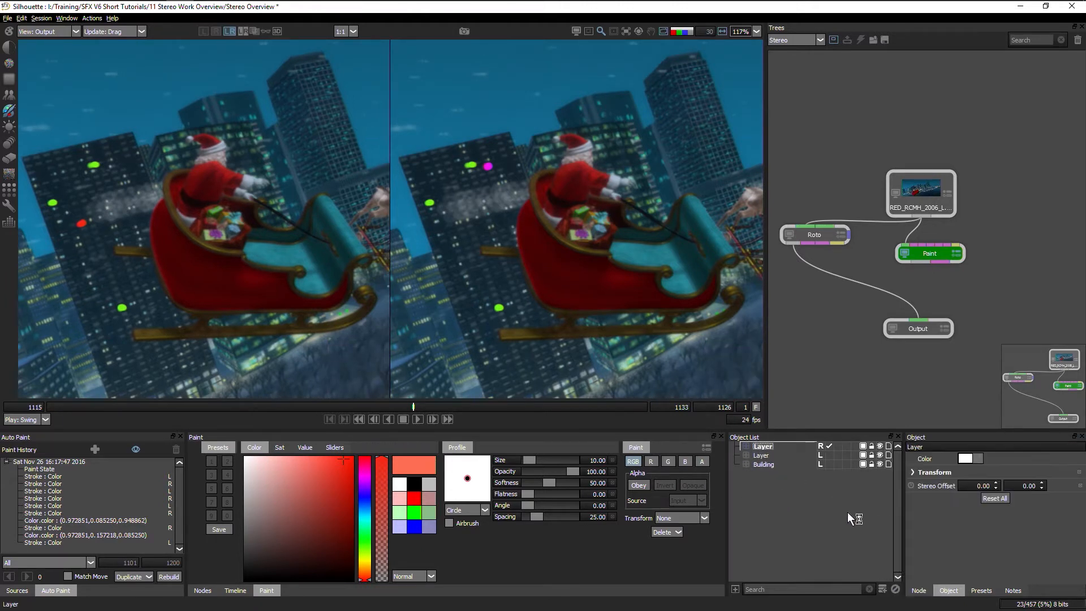
left_click(894, 588)
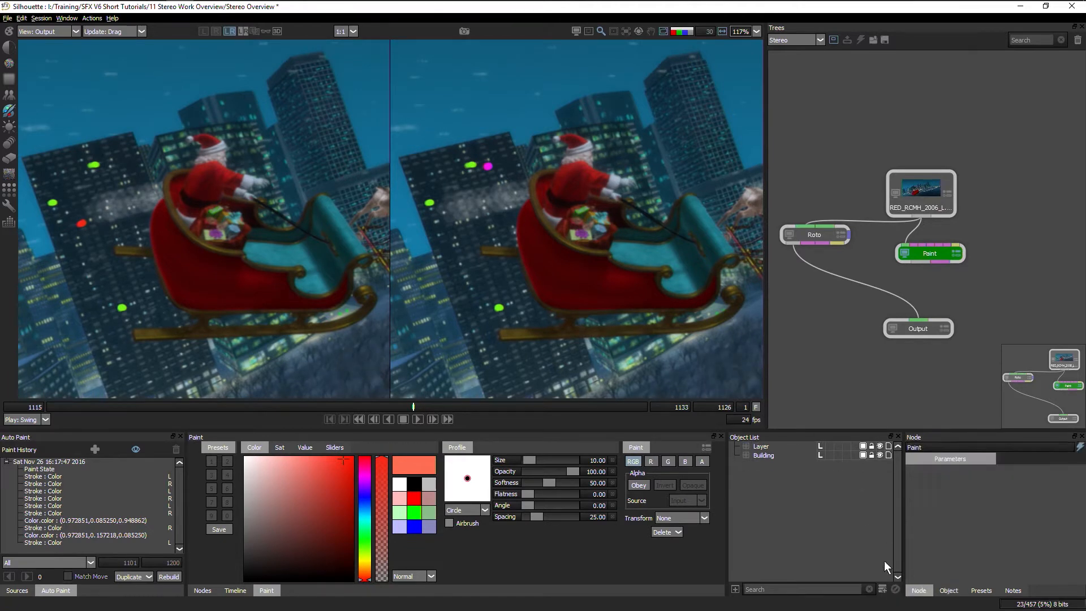
left_click(760, 447)
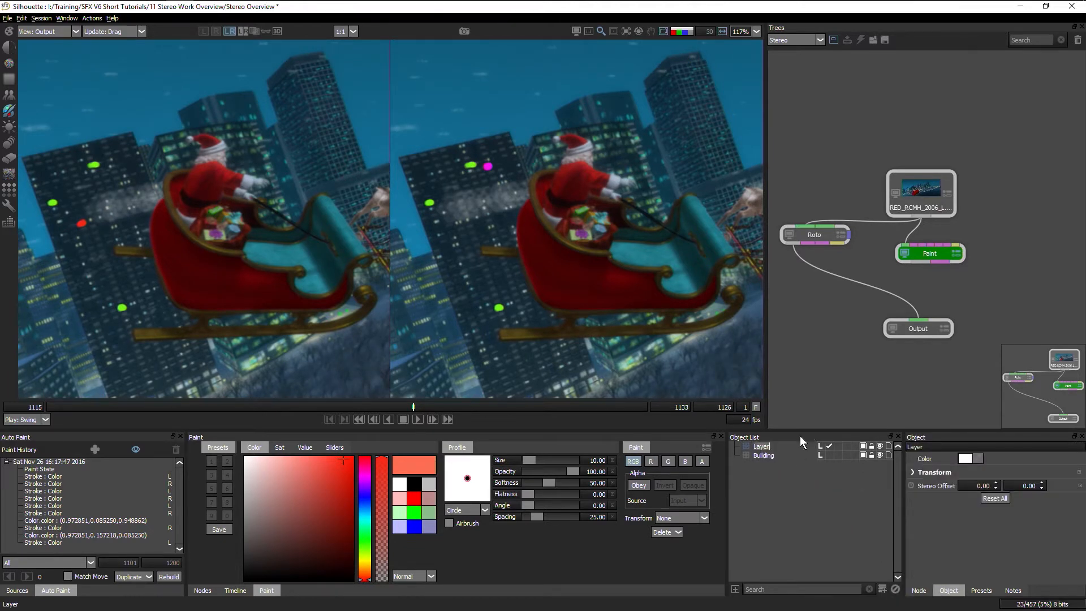
type("Sled")
key("Return")
Align the Sled layer's stereo offset to -8.21 horizontally so the sled matches in both views.
left_click(253, 32)
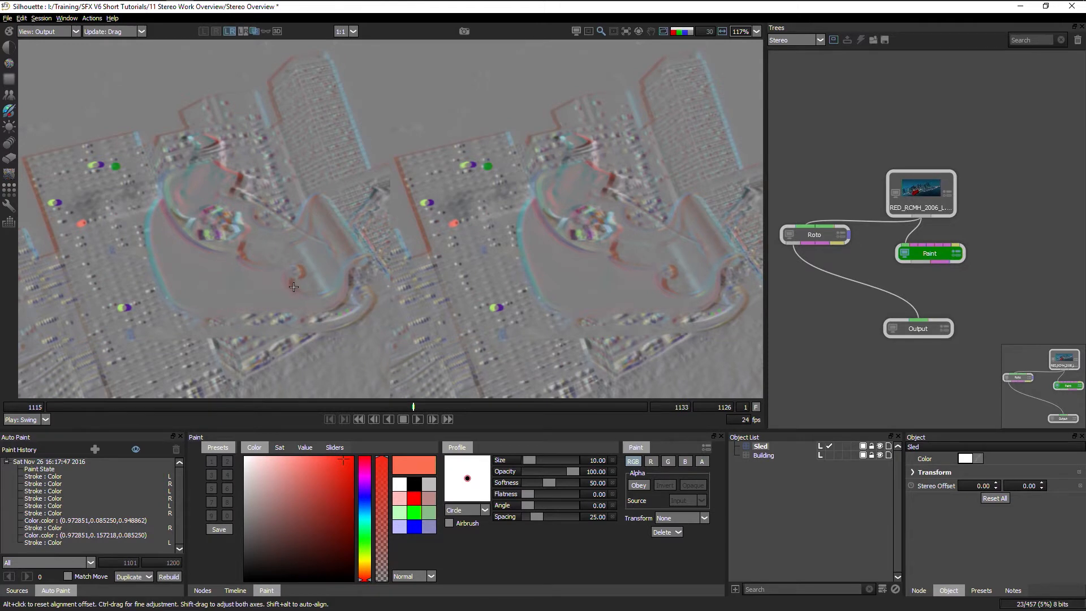
left_click_drag(293, 286, 296, 295)
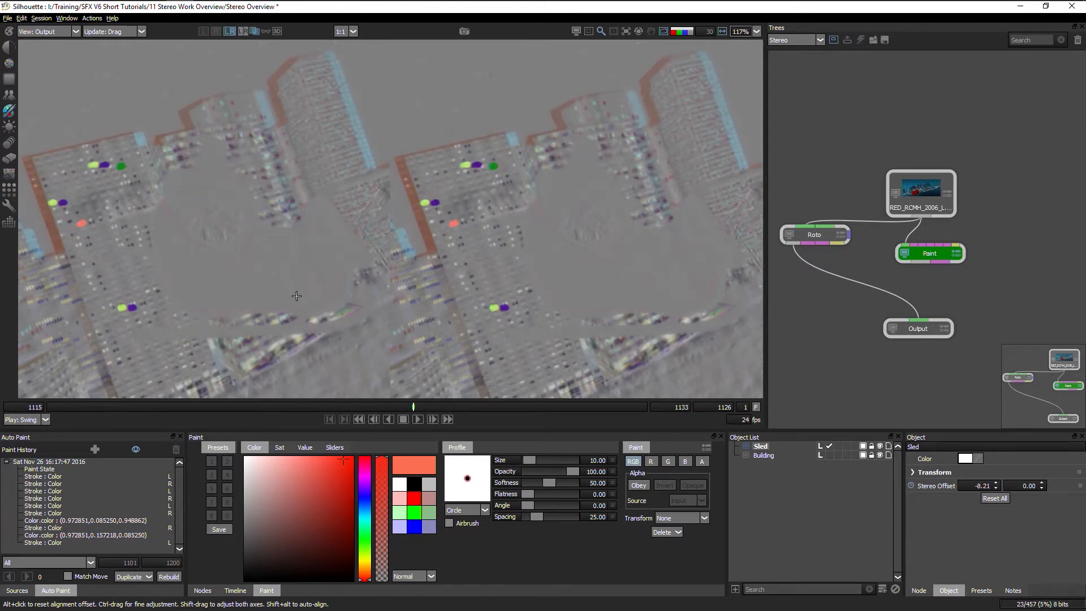
left_click(253, 31)
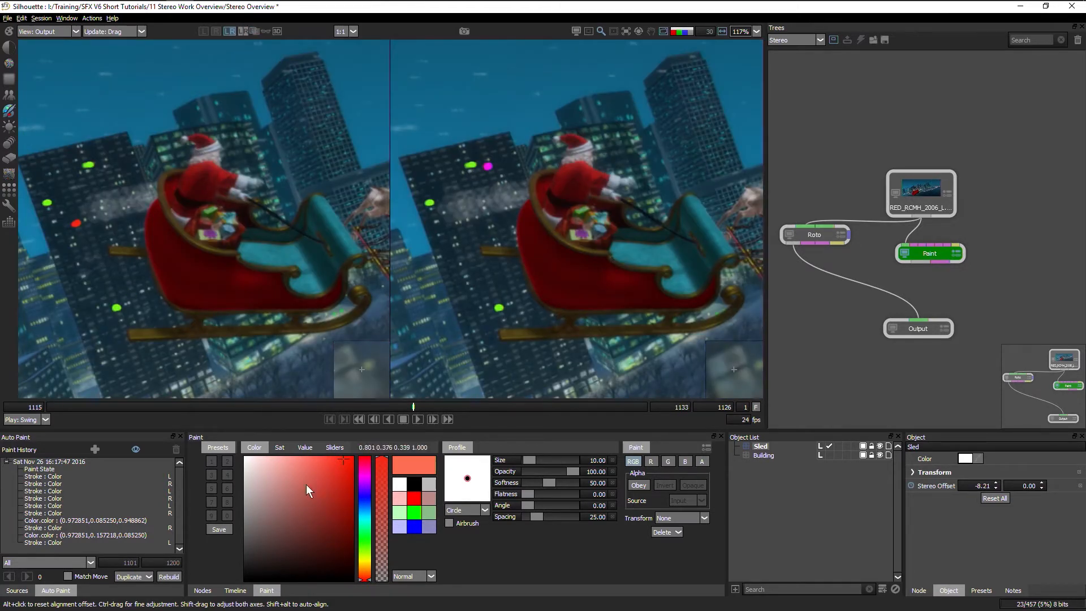
Set the brush color to white and paint the word PAINT on the sled's red side in both views at once.
left_click(399, 485)
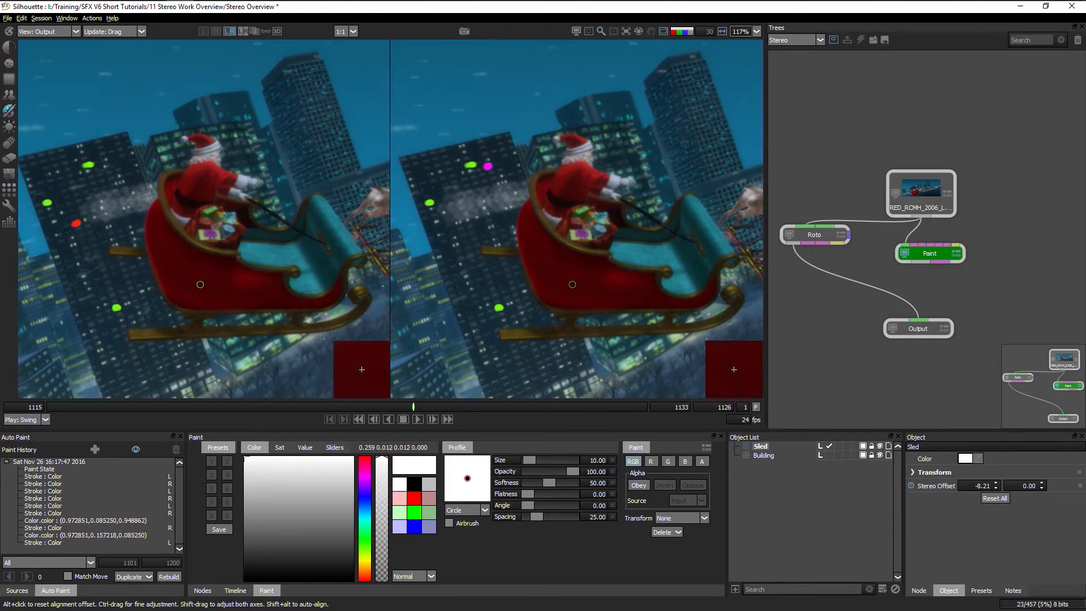
left_click_drag(198, 280, 286, 279)
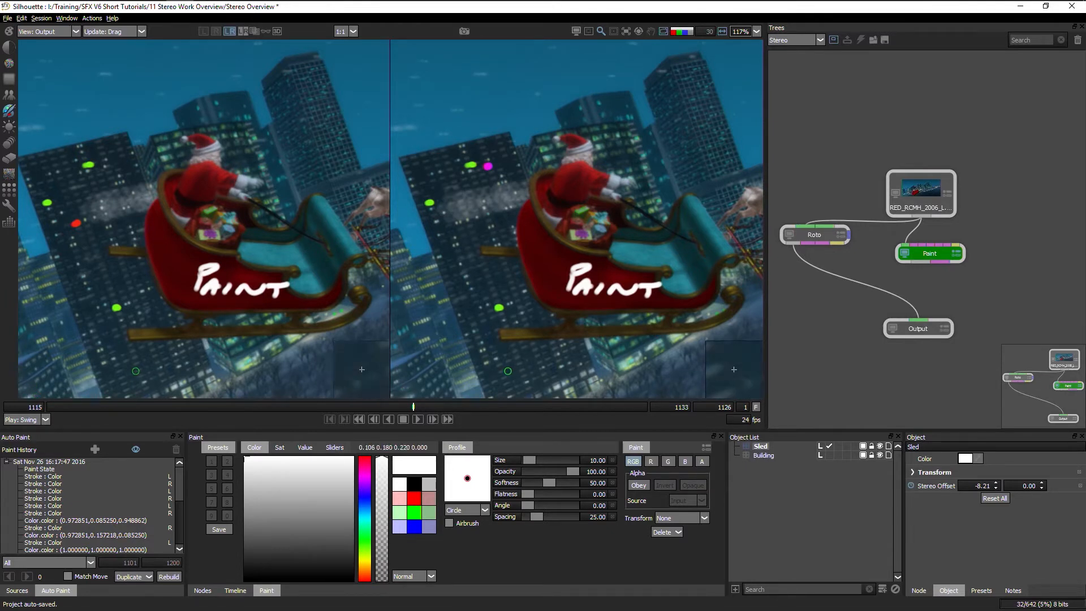
Examine the Auto Paint options for duplicating strokes between views and the layers available as the paint Transform.
left_click(172, 579)
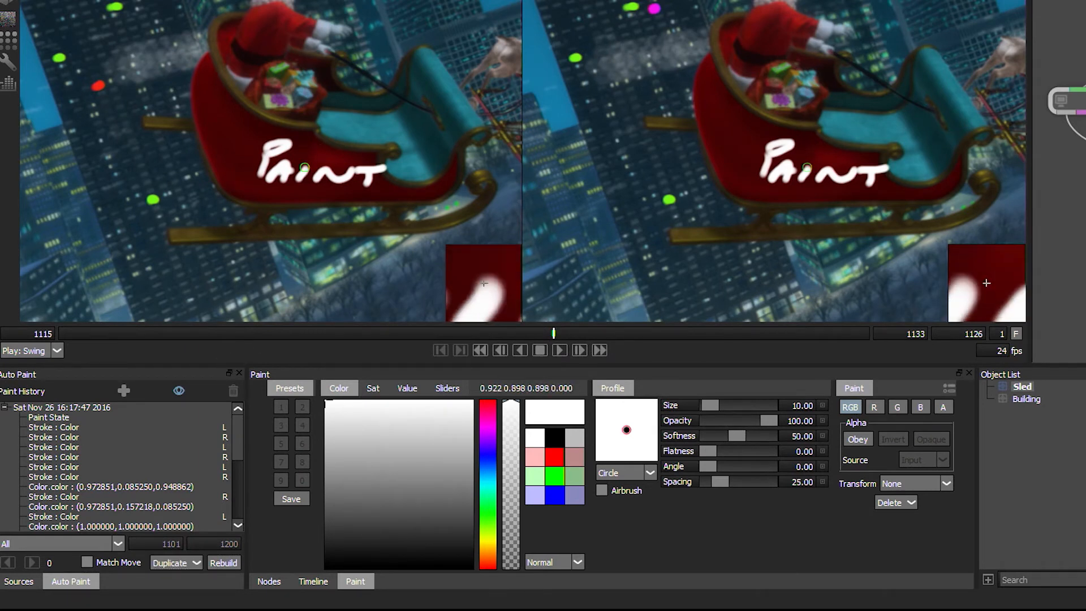
left_click(222, 563)
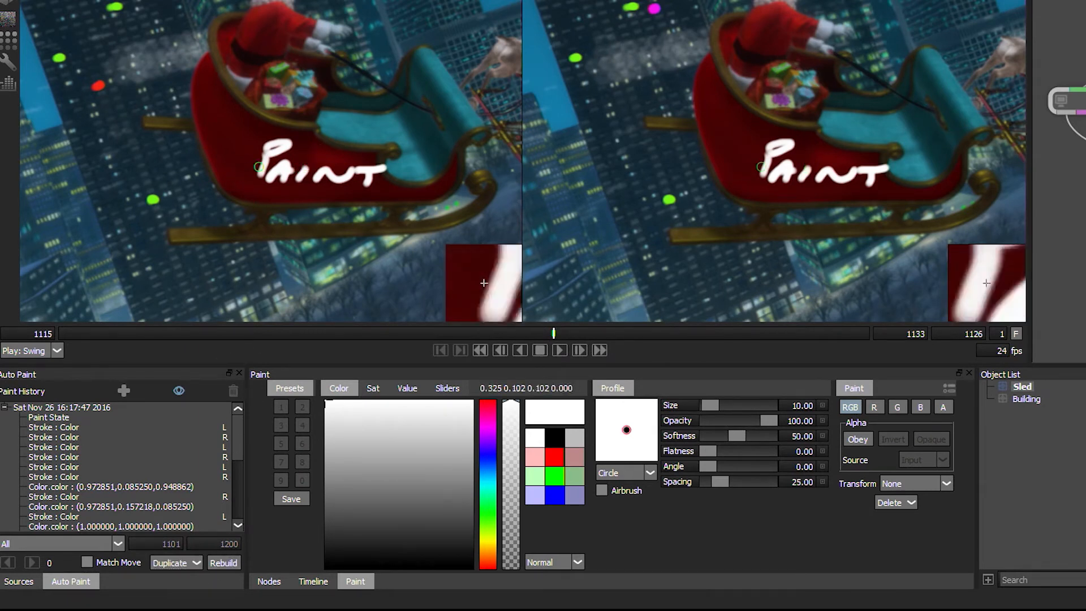
left_click(191, 561)
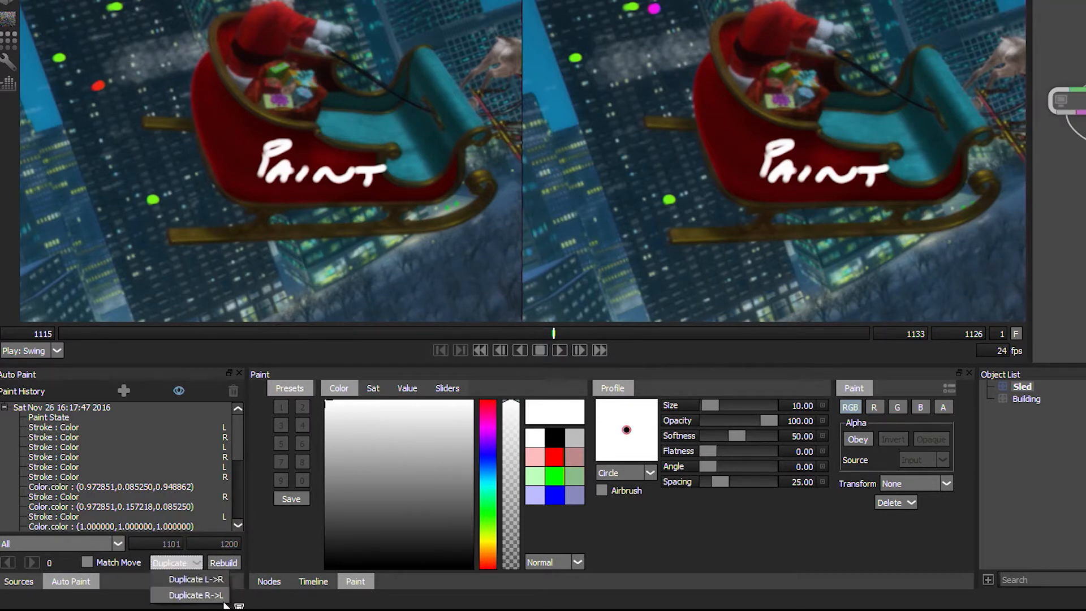
left_click(226, 578)
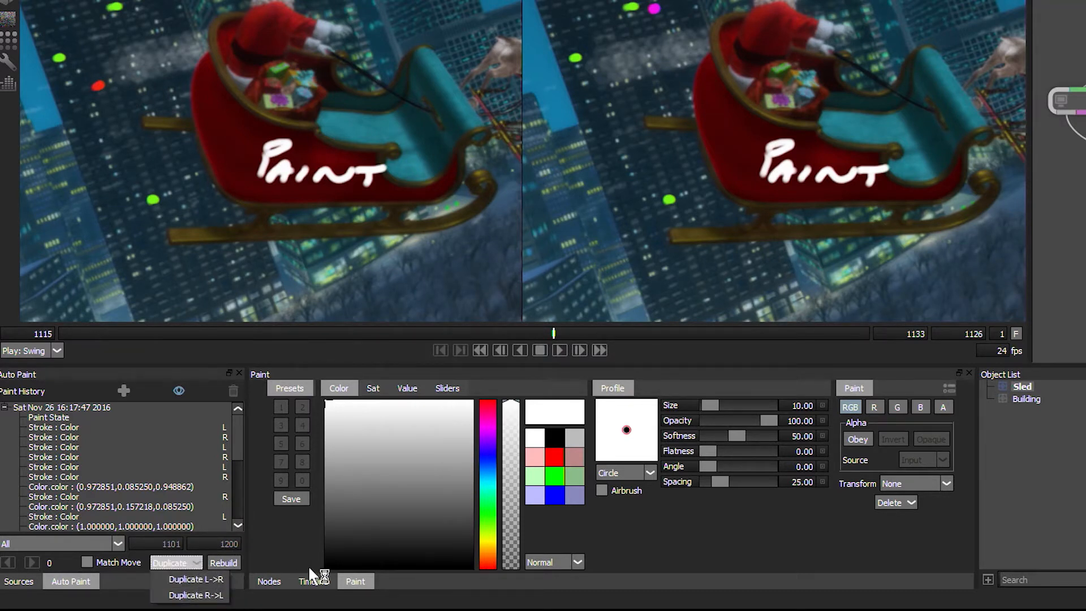
left_click(939, 480)
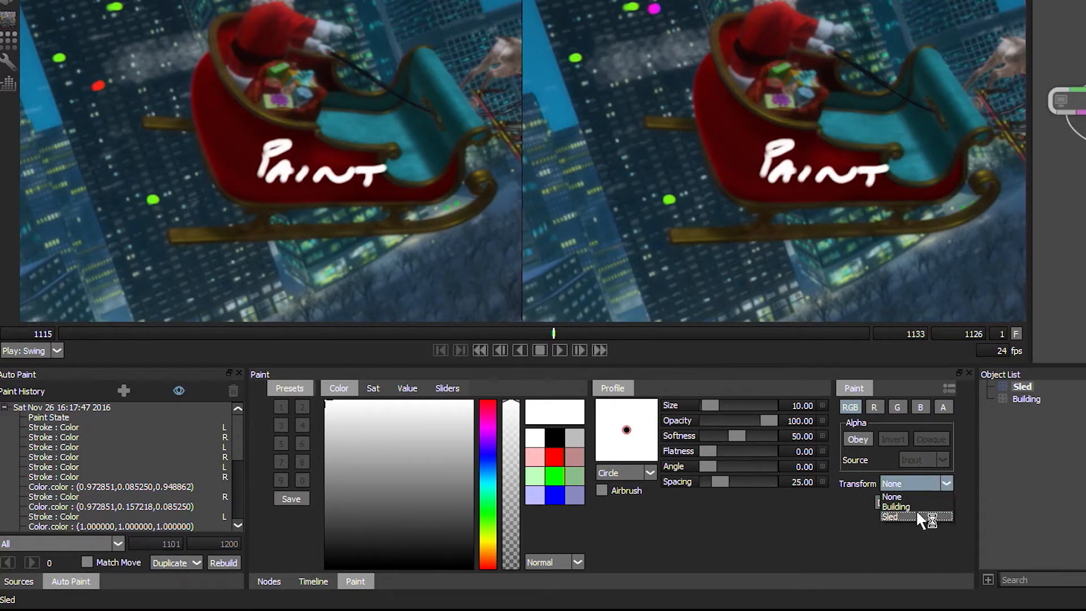
left_click(931, 498)
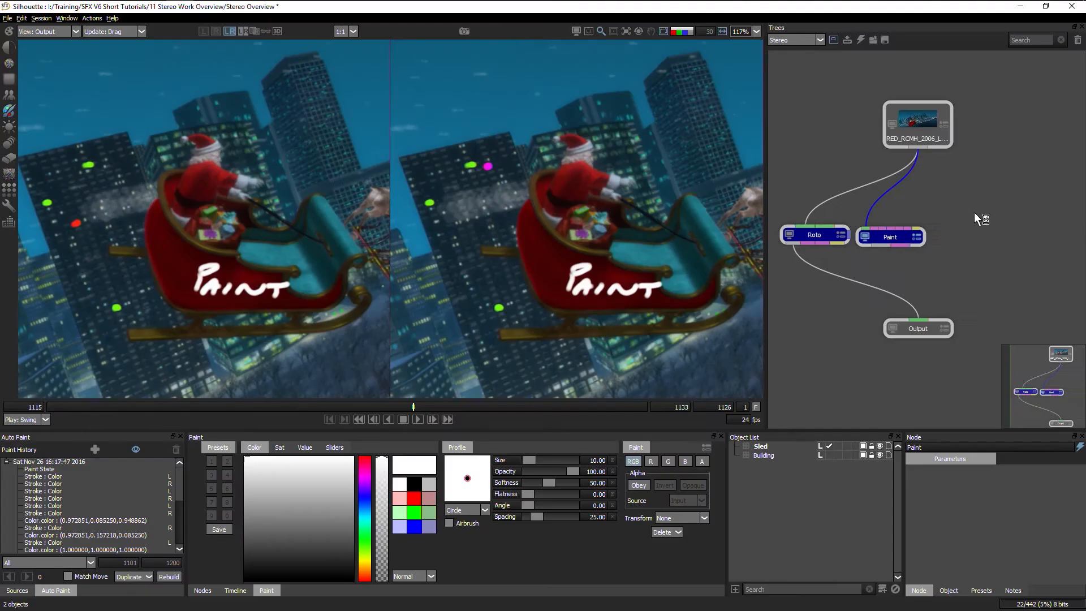
Disable the Paint node and display the stereo source's left view, placing its node above the Roto and Paint nodes.
left_click(860, 40)
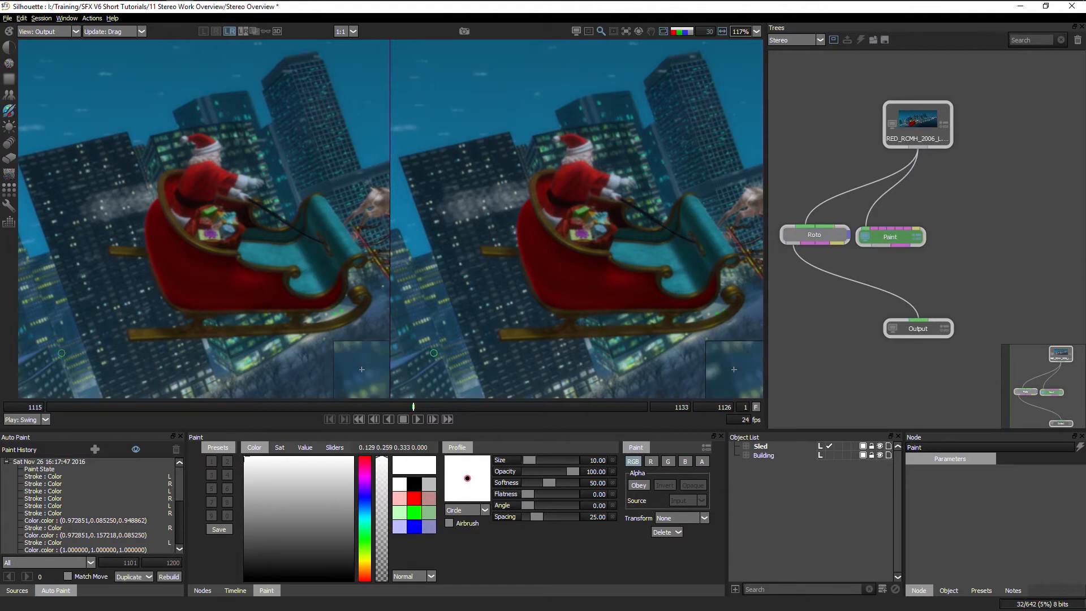
left_click(204, 32)
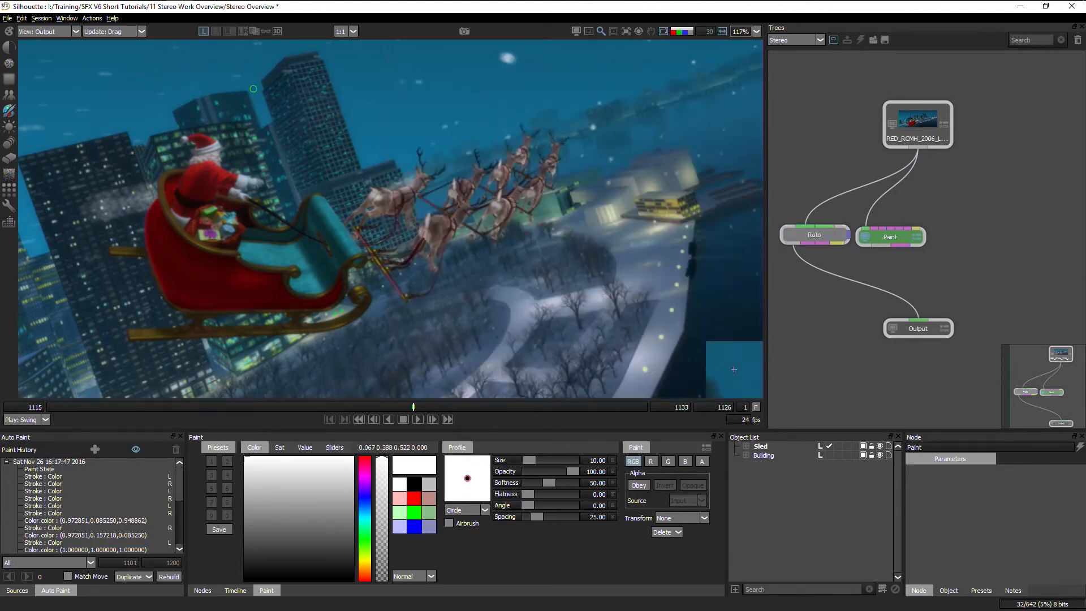
left_click_drag(903, 127, 933, 106)
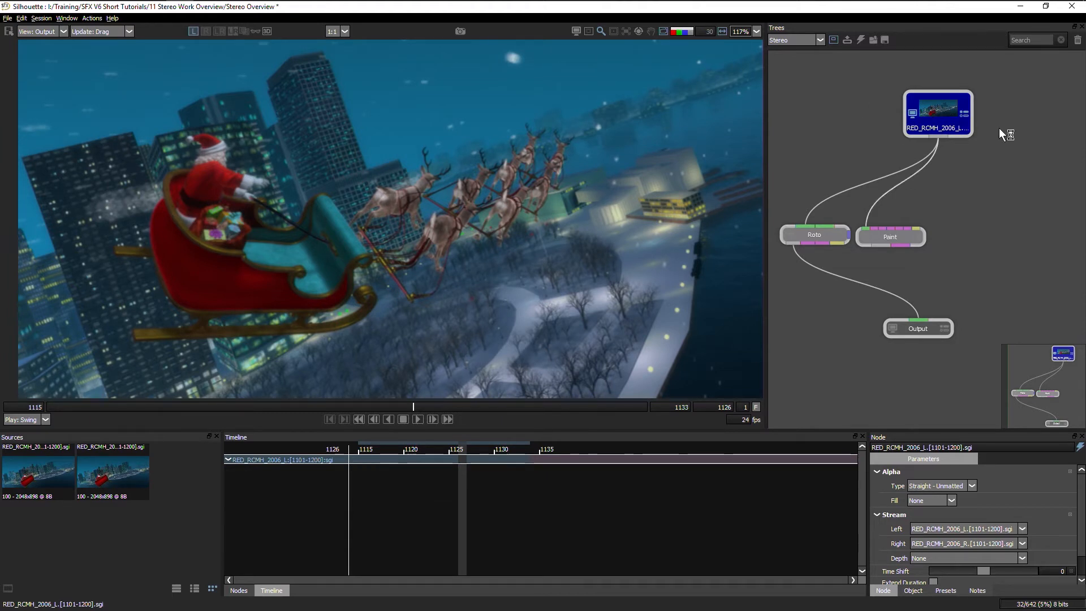
left_click_drag(947, 120, 926, 106)
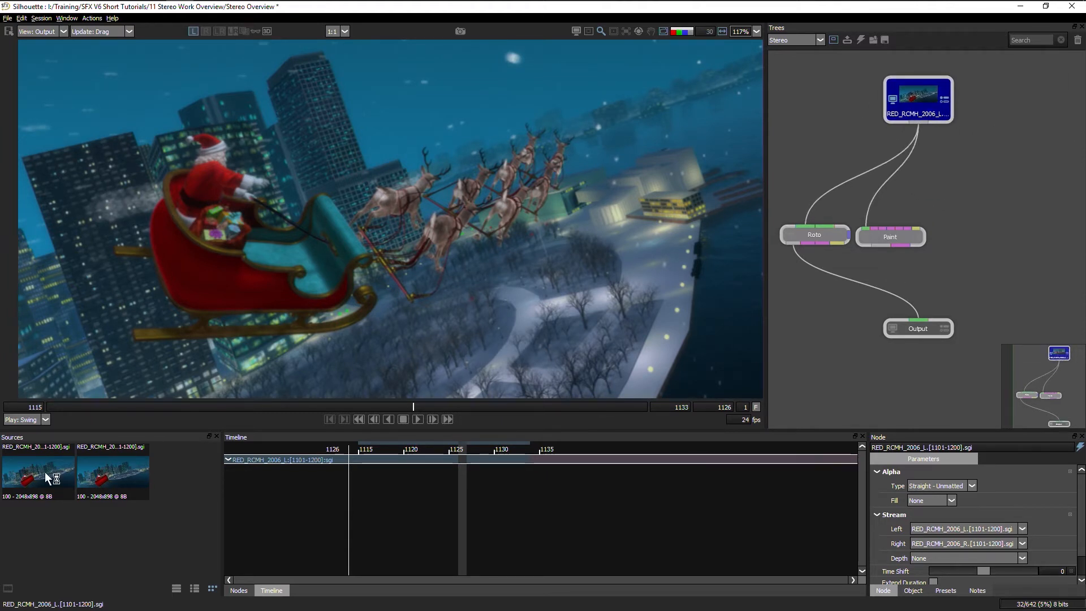
Create a new session named Split Views from the left source RED_RCMH_2006_L.
left_click_drag(62, 480, 1001, 180)
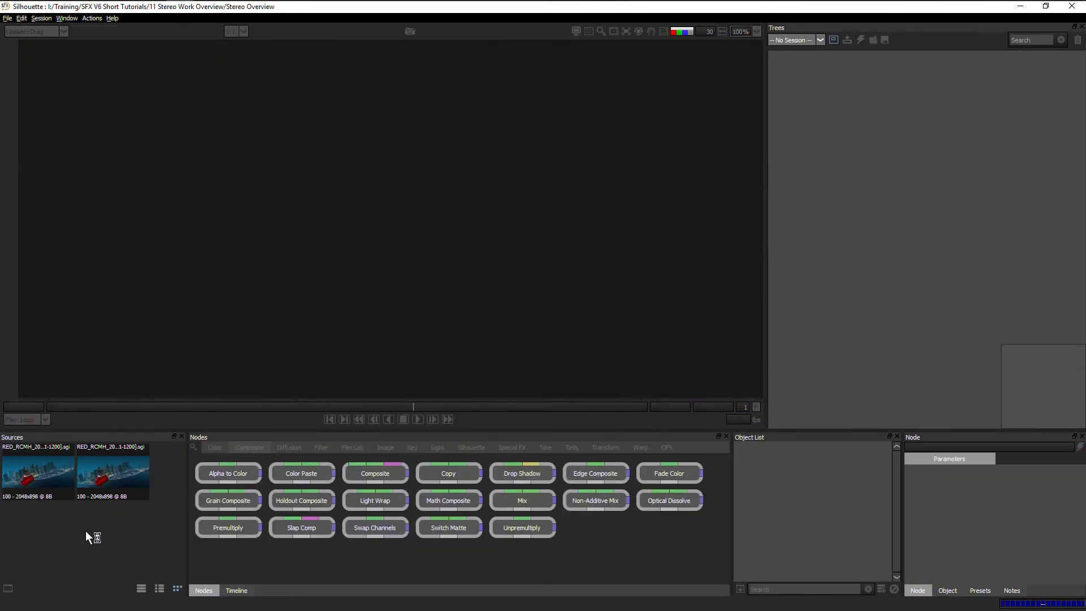
left_click_drag(34, 465, 866, 142)
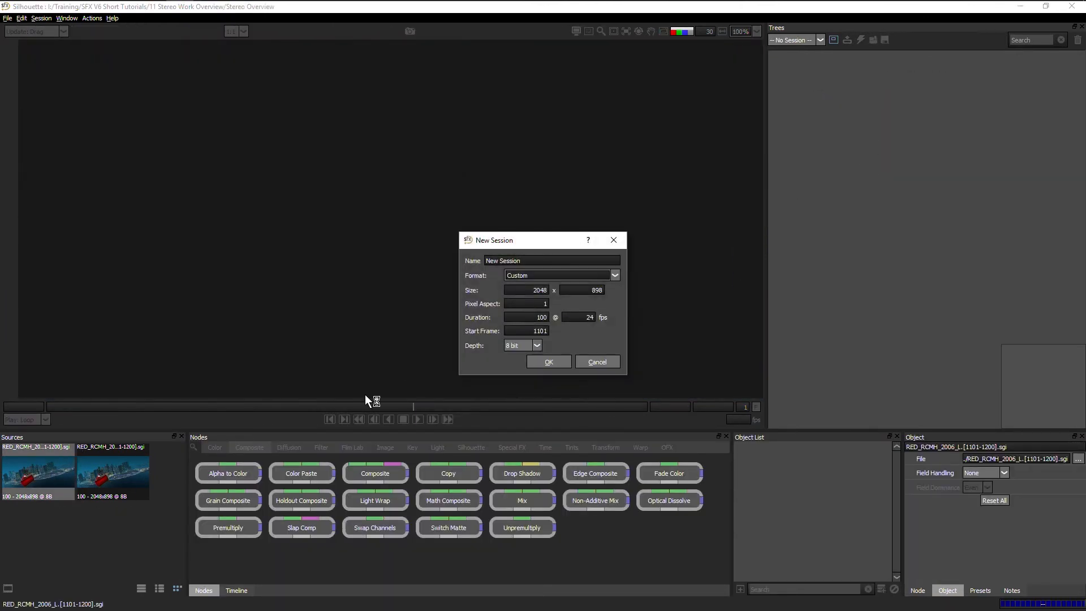
type("Split Views")
key("Return")
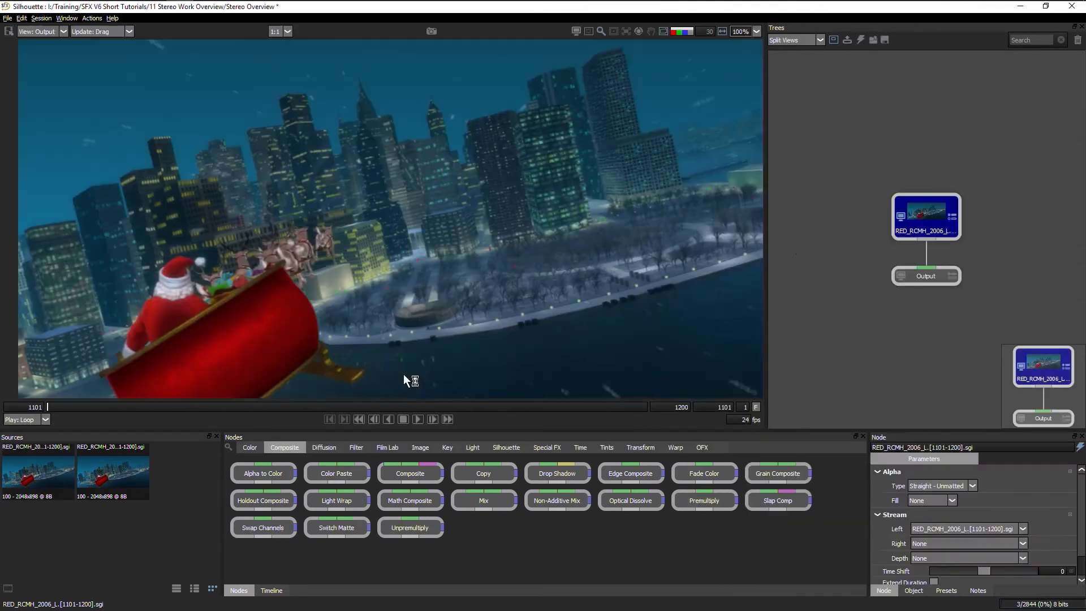
Move the left source node higher in the tree and add the right source RED_RCMH_2006_R beside it.
left_click_drag(916, 220, 904, 113)
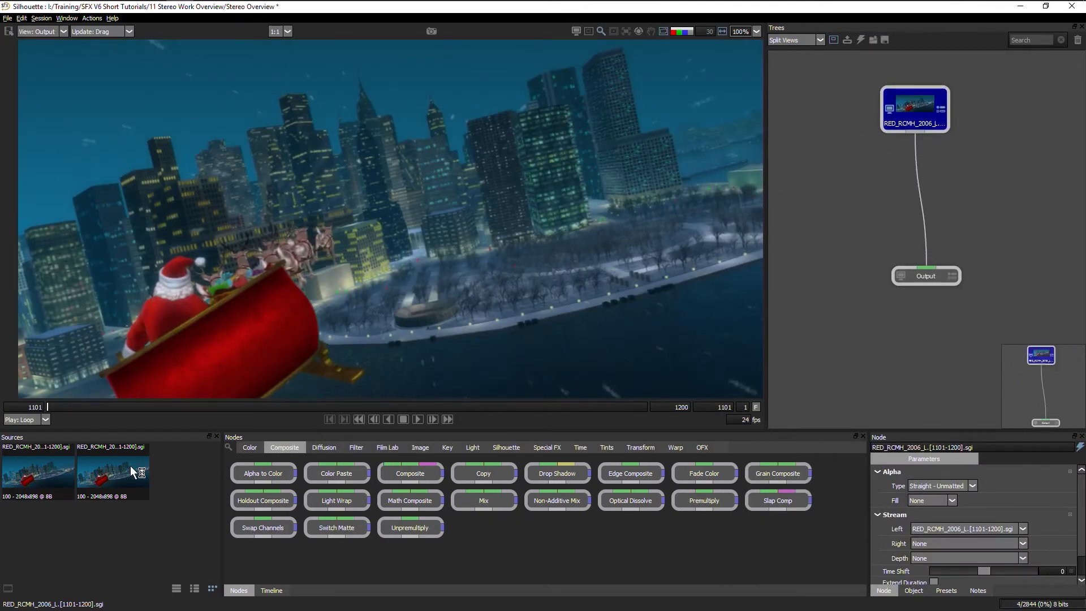
left_click_drag(130, 465, 1036, 107)
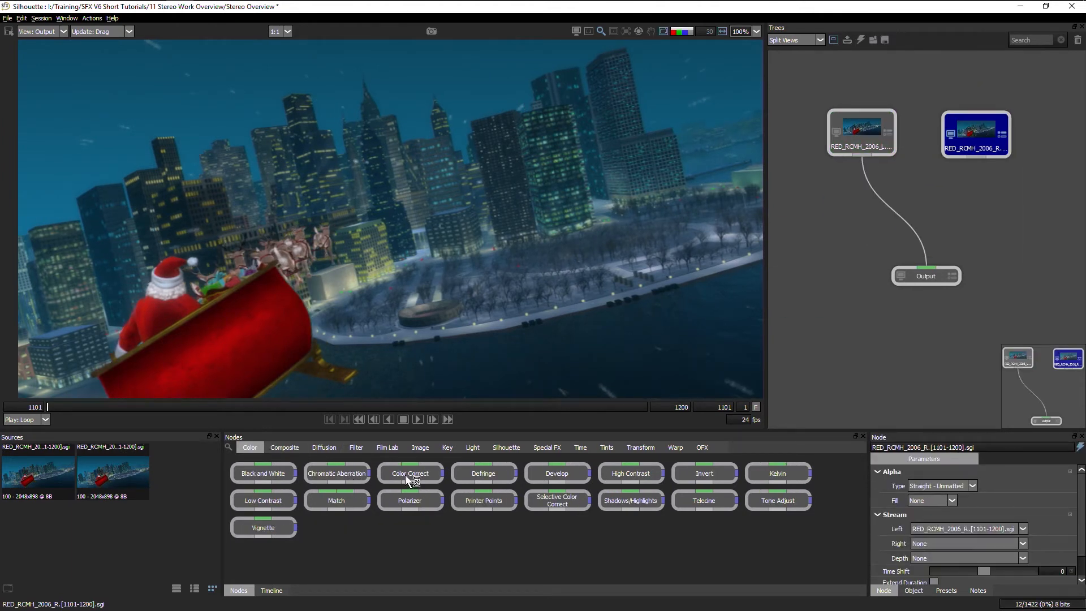
Attach a Color Correct node to the right source with Temperature -25, and compare its image with the left source.
left_click_drag(405, 473, 983, 171)
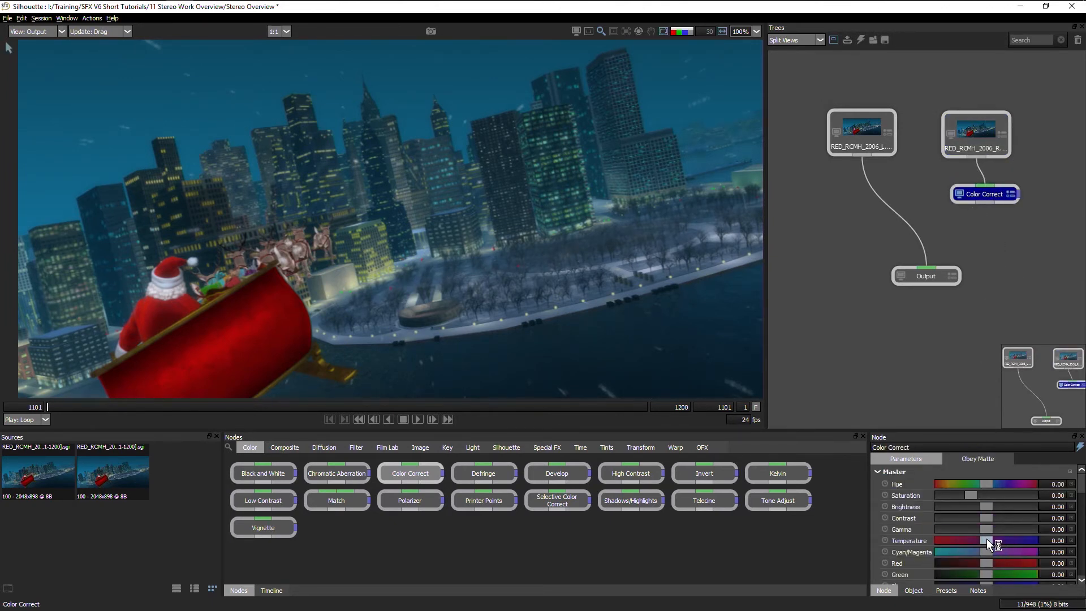
left_click_drag(987, 538, 979, 541)
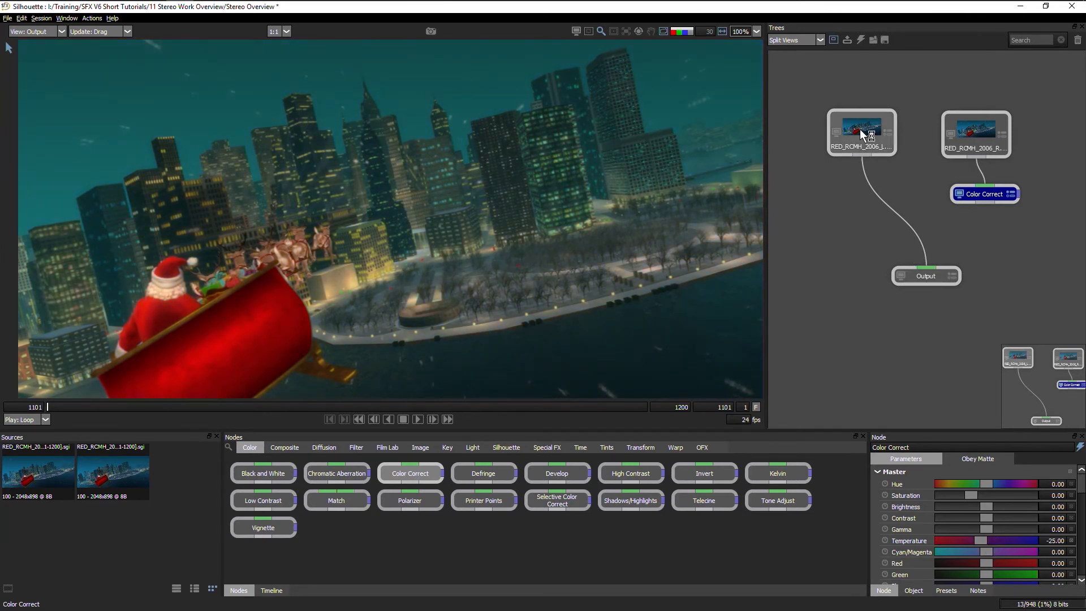
left_click_drag(882, 145, 886, 149)
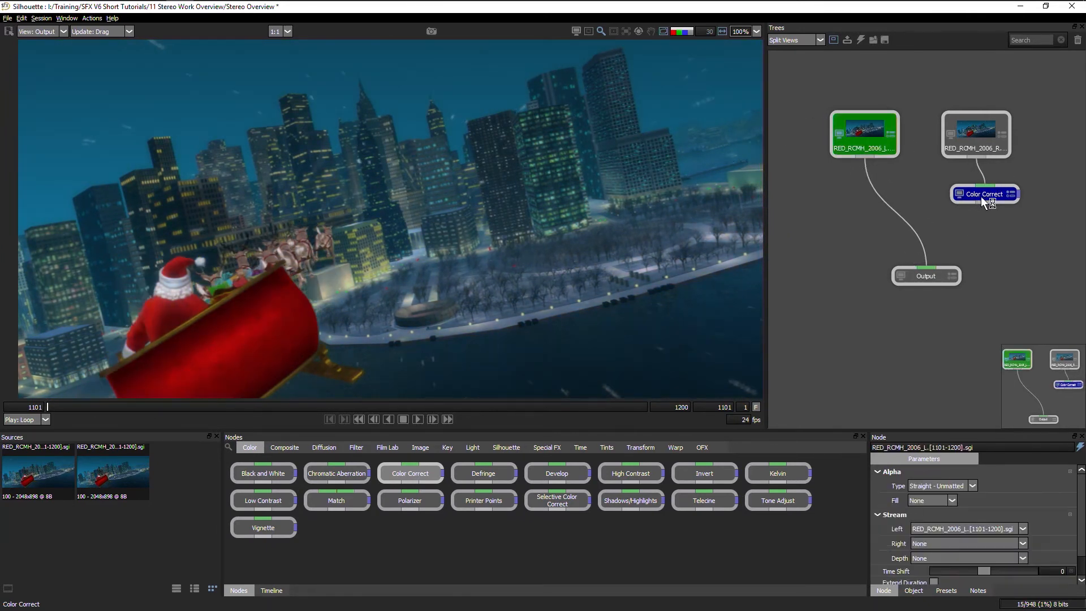
left_click(967, 194)
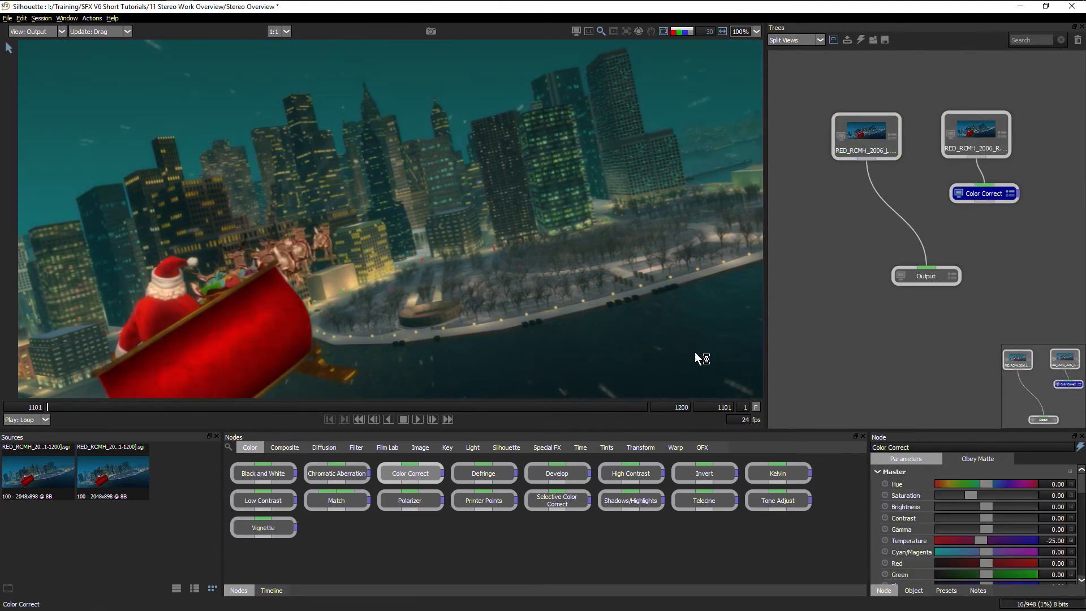
Move the Output node lower and add a Merge Views node between the two source branches and the Output.
left_click_drag(950, 273, 896, 343)
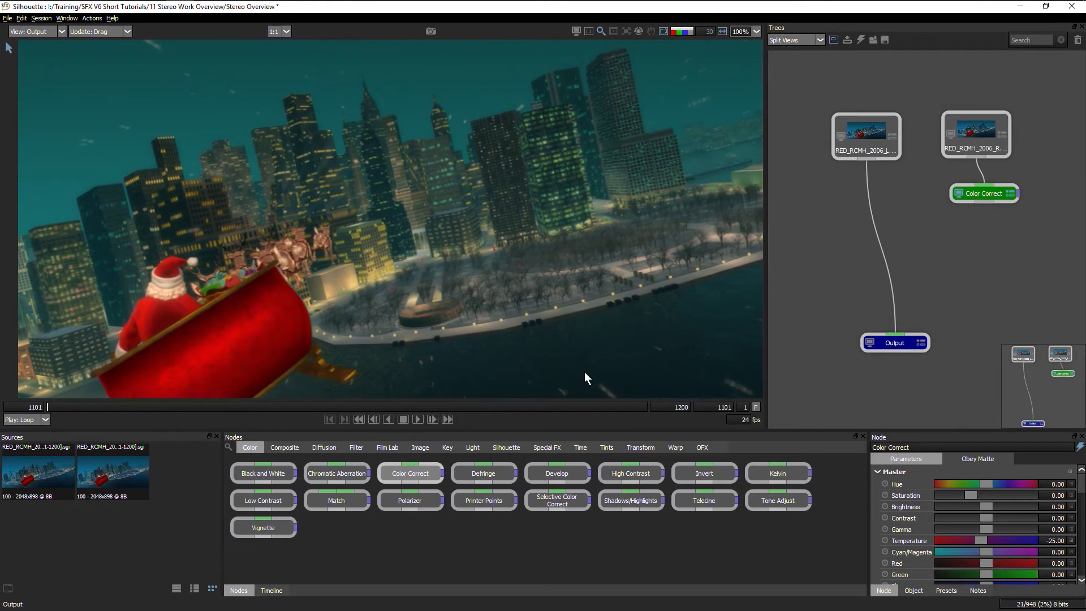
left_click(229, 446)
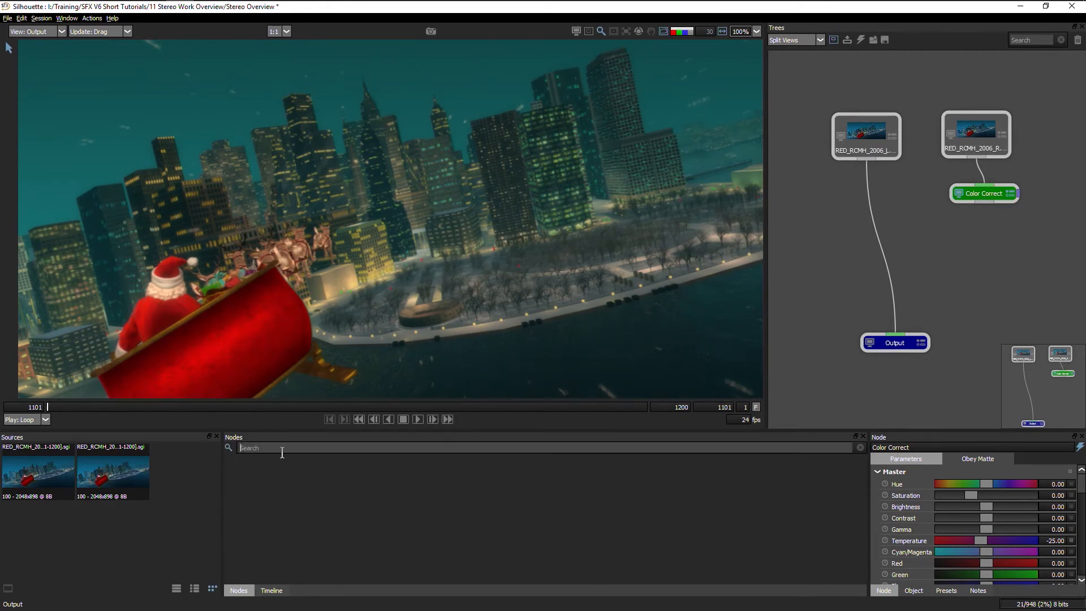
type("merge")
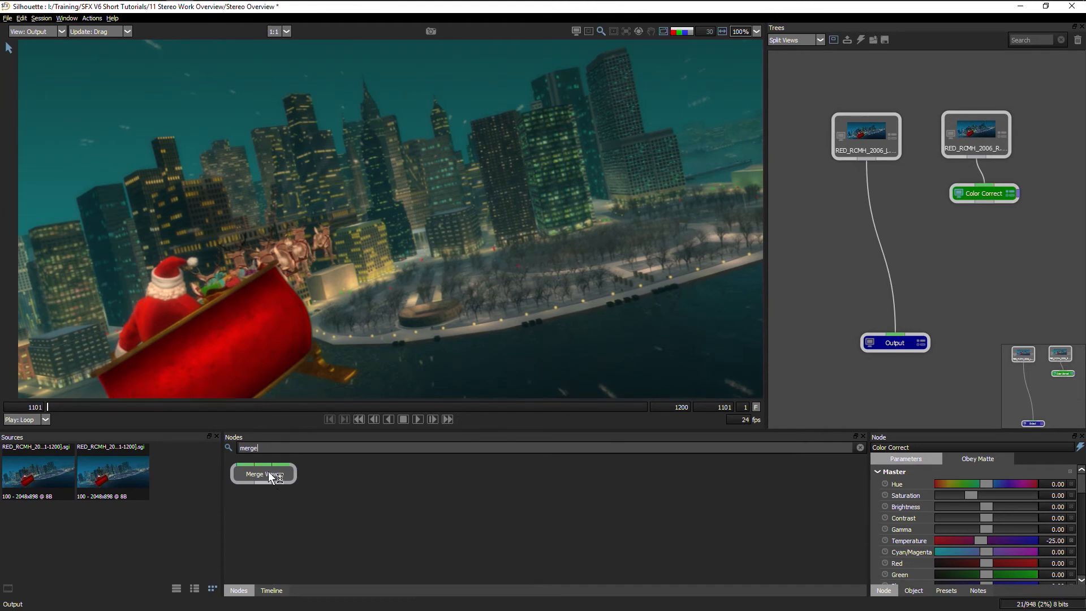
left_click_drag(258, 469, 1035, 233)
left_click_drag(939, 236, 938, 240)
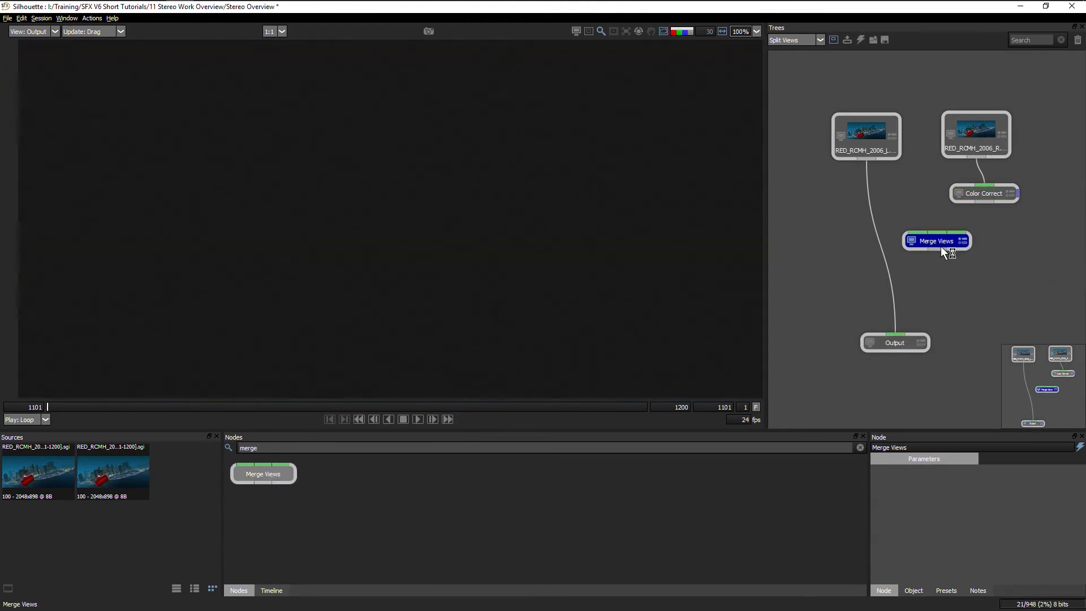
Connect the left source and the Color Correct node to the first two Merge Views inputs, and remove the Output node from the tree.
left_click(229, 447)
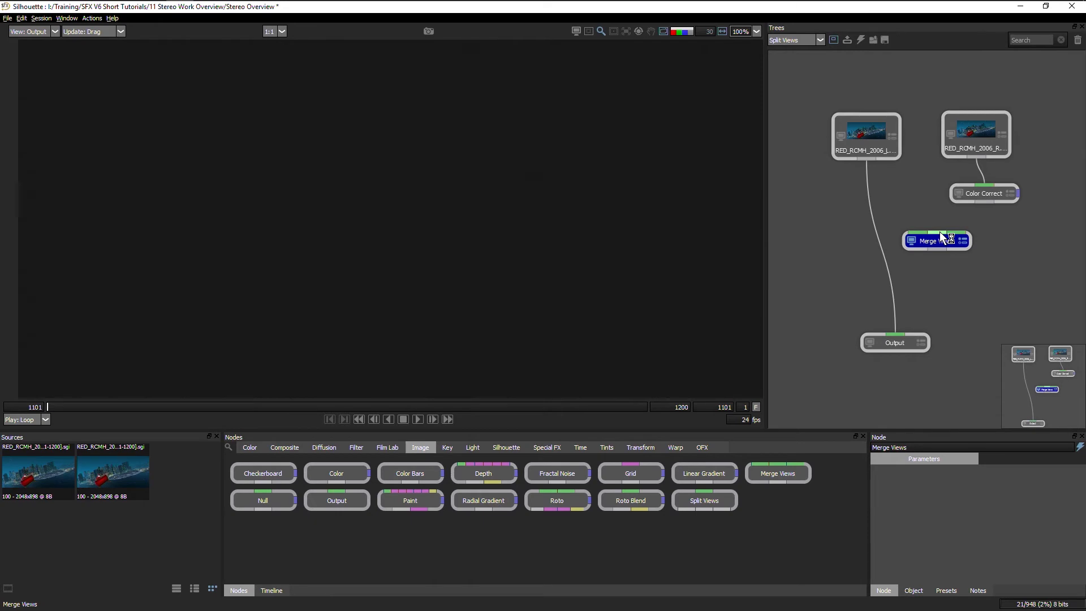
left_click_drag(866, 161, 915, 229)
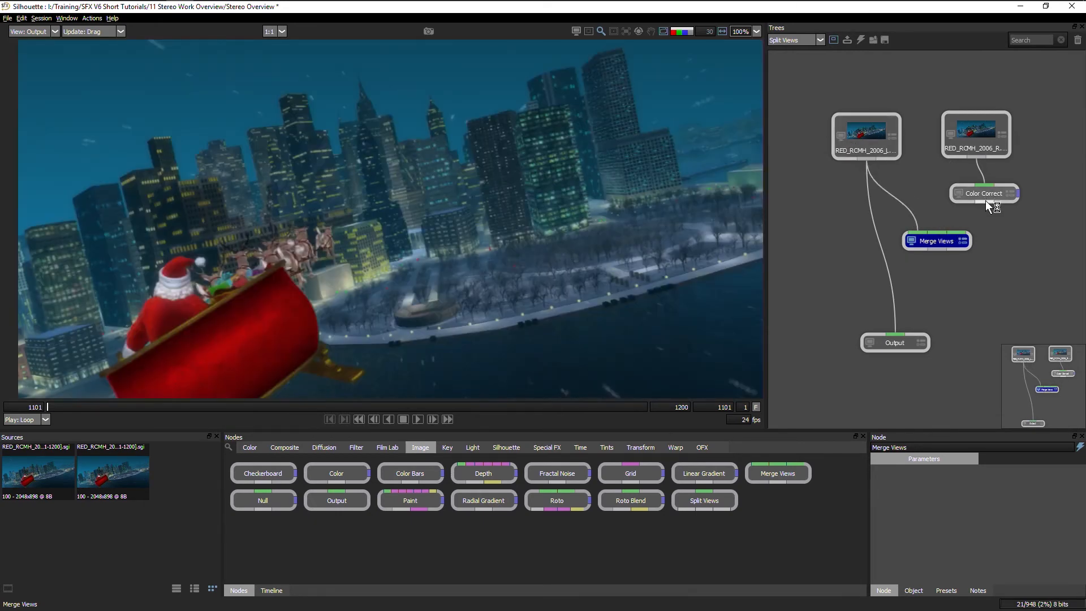
left_click_drag(985, 202, 936, 223)
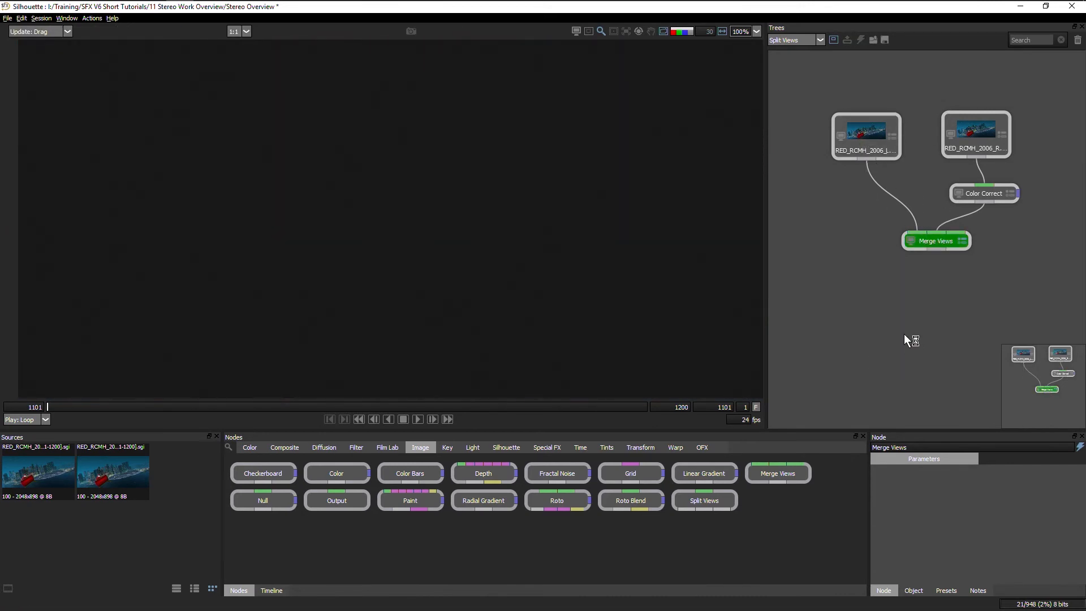
left_click(940, 245)
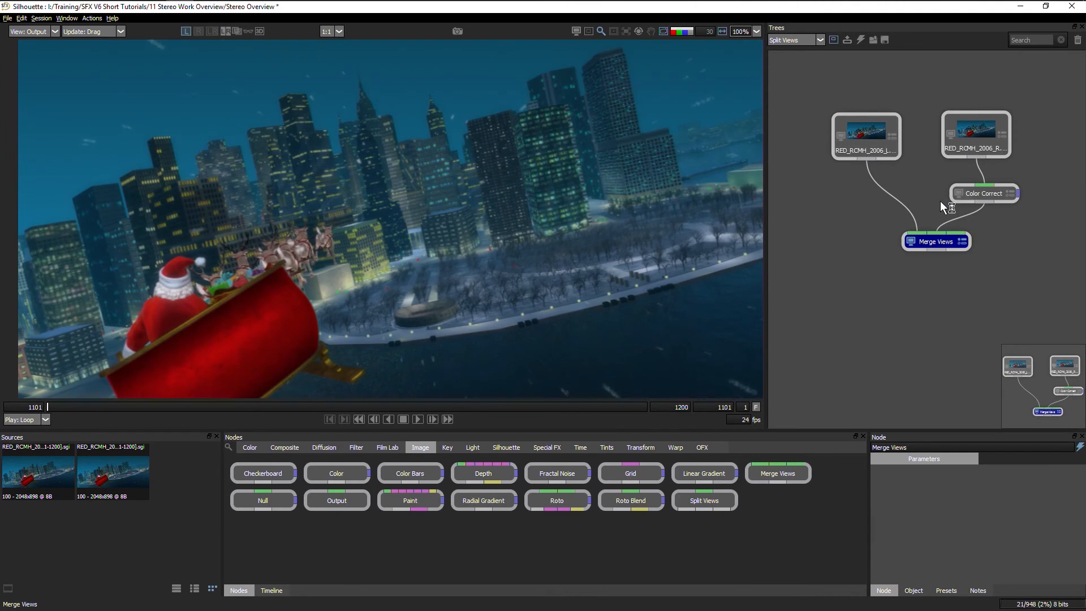
Move both source nodes higher, and shift the whole merge tree aside to free space for a second tree.
left_click_drag(859, 128, 835, 94)
left_click_drag(981, 128, 930, 103)
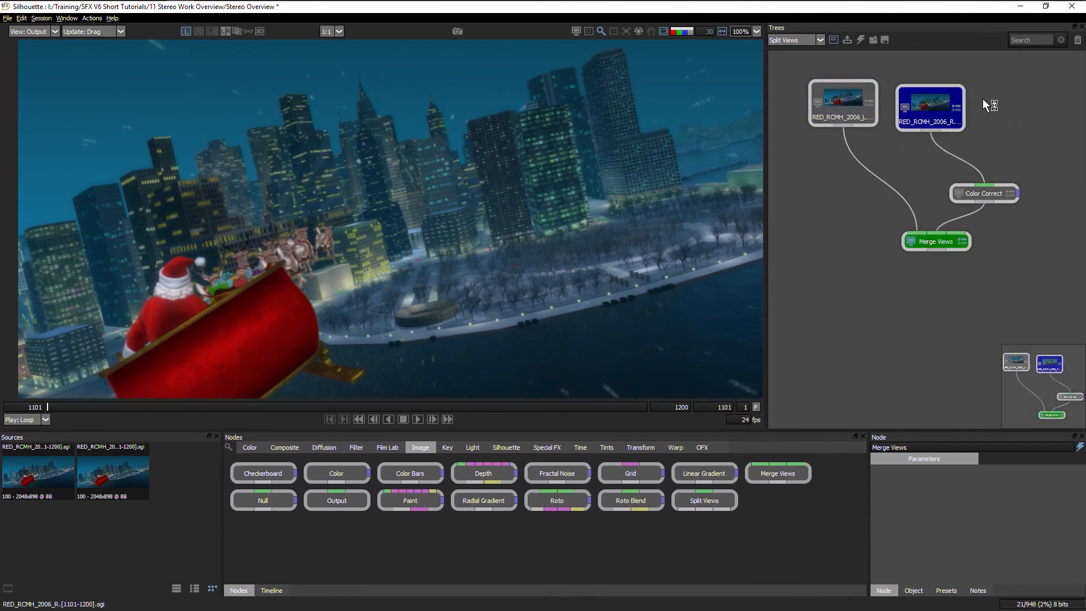
left_click_drag(1006, 87, 966, 175)
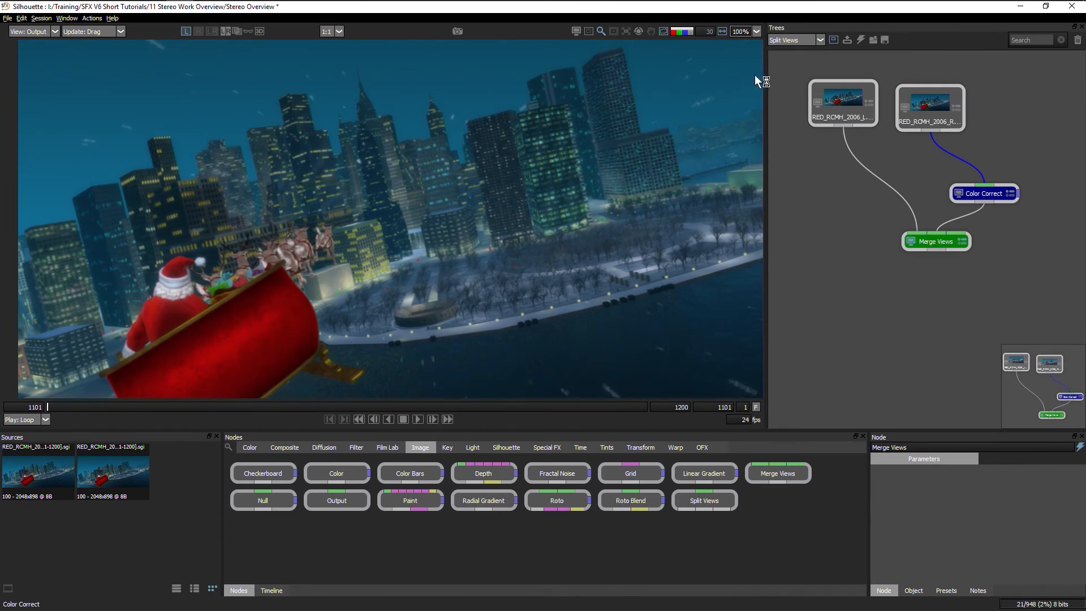
left_click_drag(1050, 102, 834, 248)
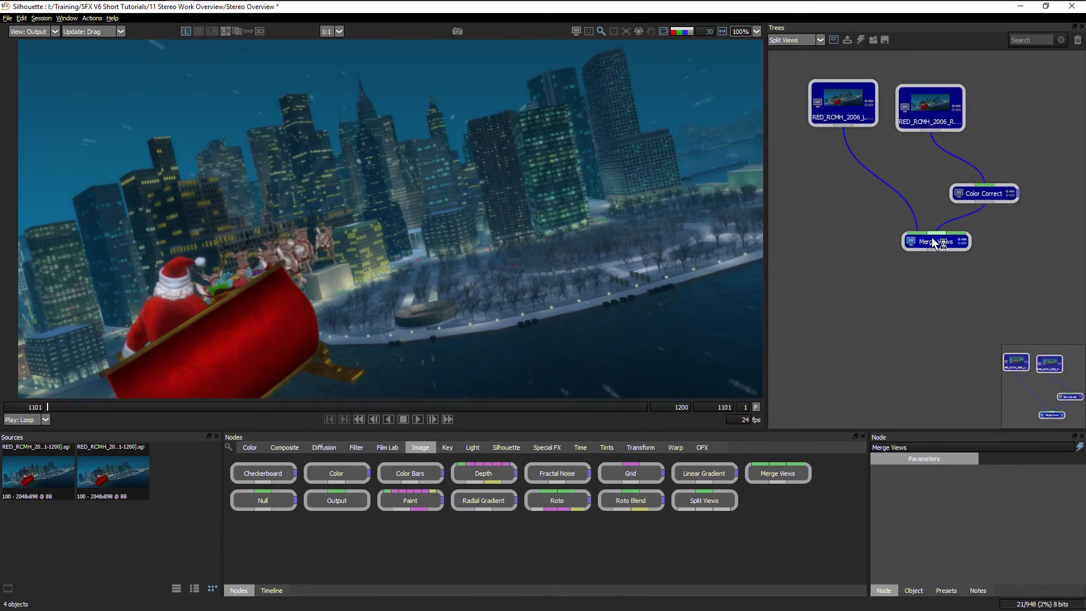
left_click_drag(931, 236, 800, 241)
Paste the stereo source node RED_RCMH_2006_L beside the existing tree and attach a Split Views node beneath it.
left_click(903, 280)
key("ctrl+v")
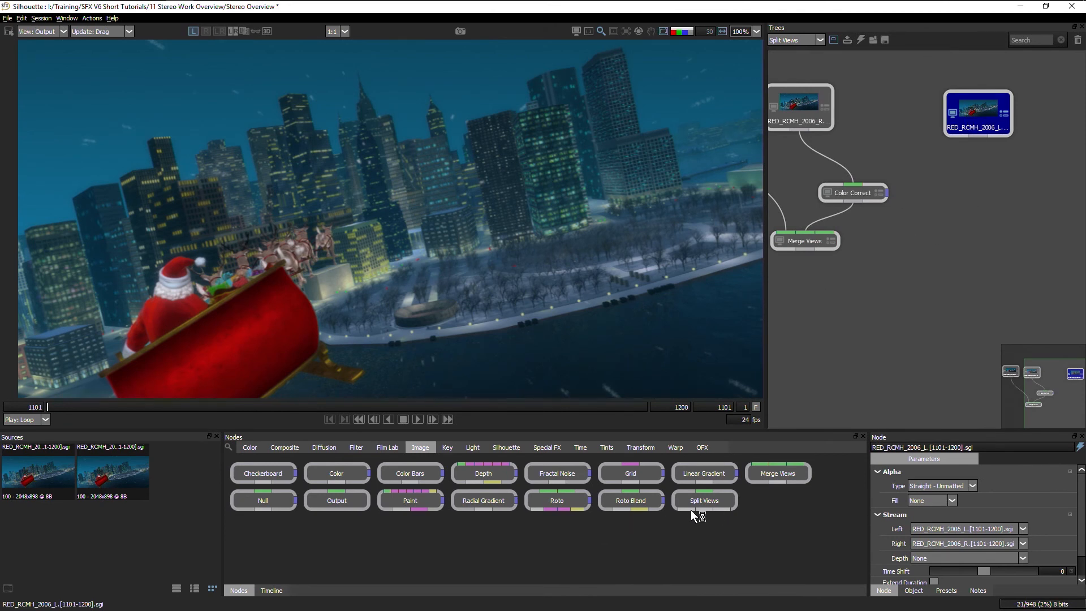
left_click_drag(690, 510, 984, 181)
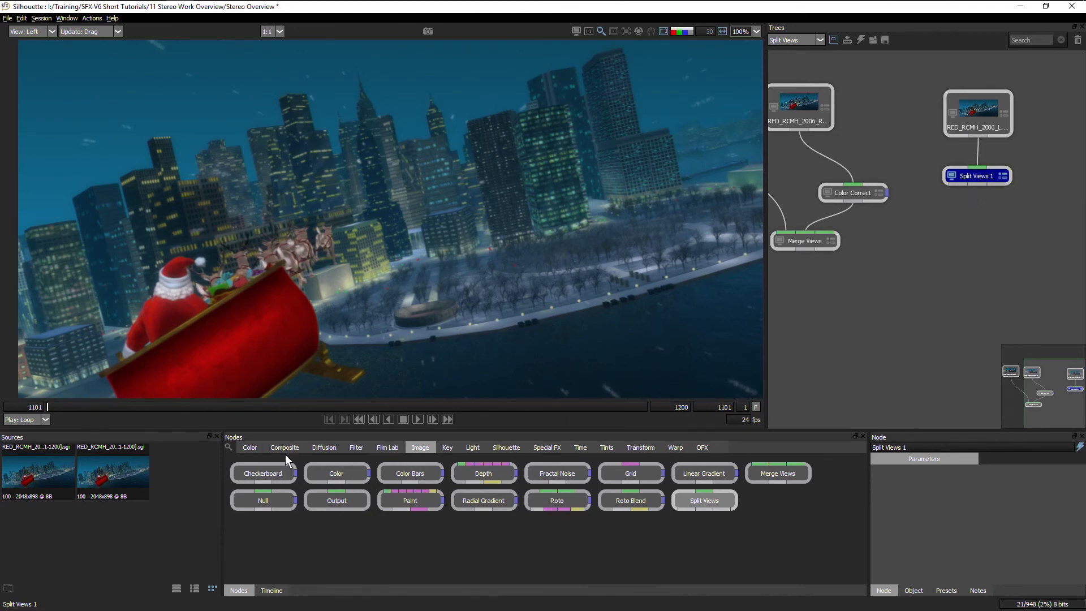
Attach a Color Correct node to the right-view output of Split Views and set its Temperature to 45.
left_click(250, 447)
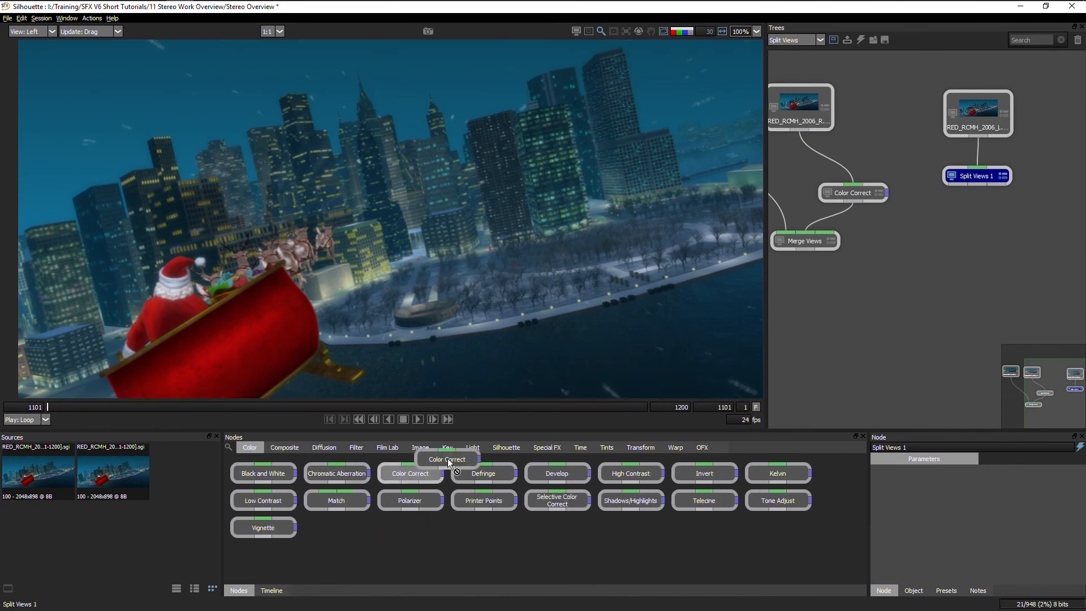
left_click_drag(449, 461, 1014, 220)
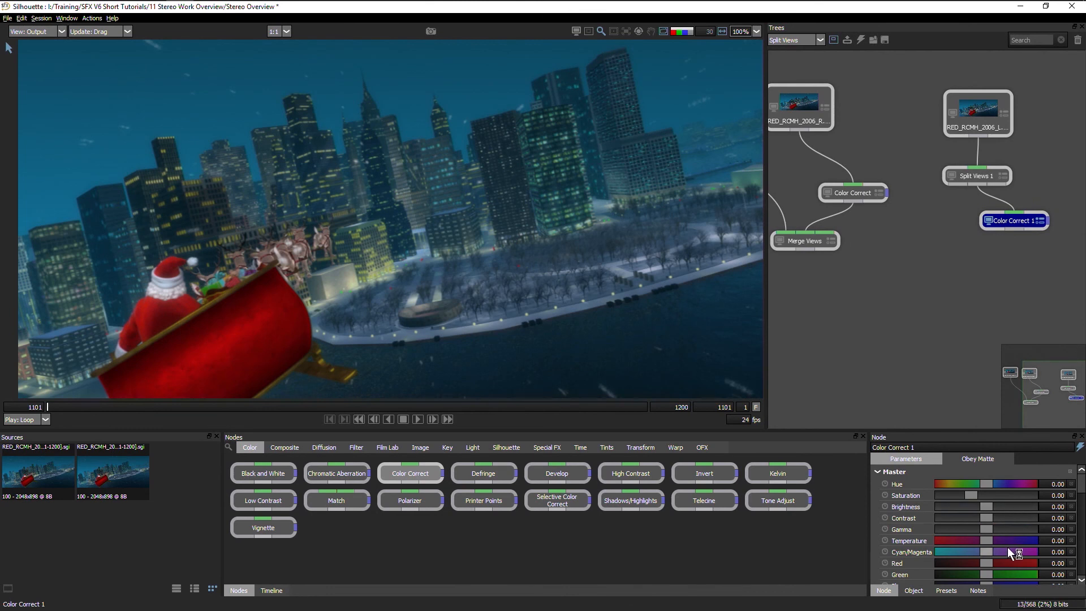
left_click_drag(989, 541, 1000, 542)
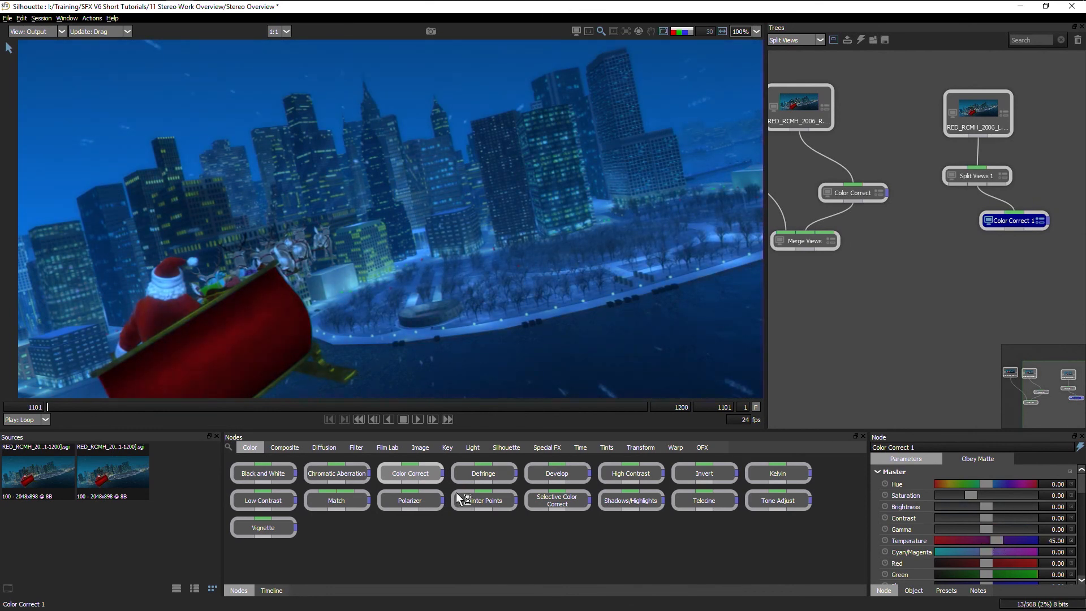
Add a Merge Views node below and feed it the left output of Split Views and the new Color Correct output.
left_click(427, 447)
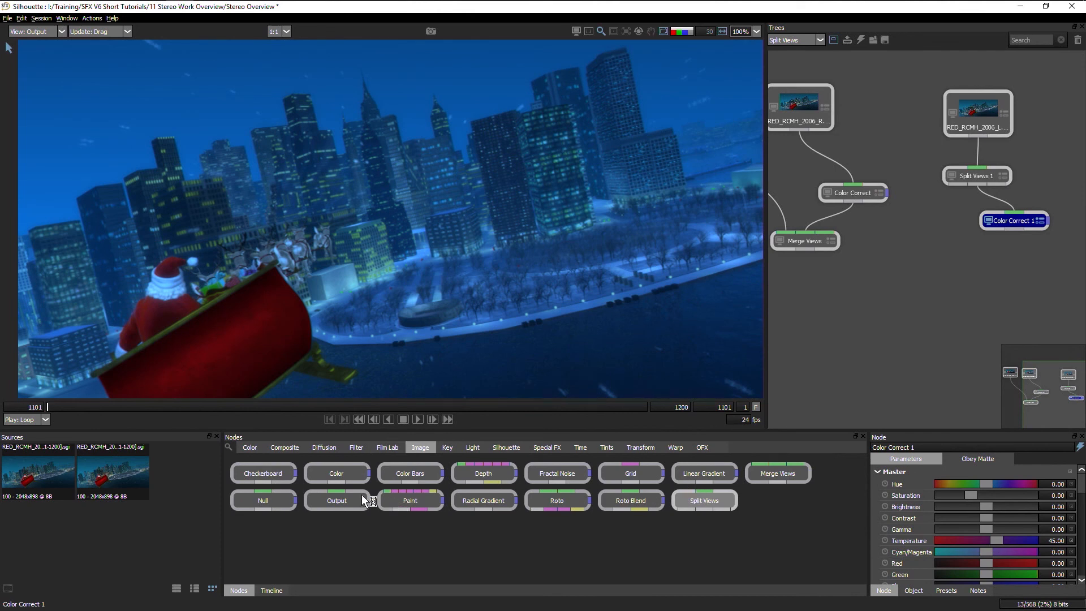
left_click_drag(796, 467, 968, 267)
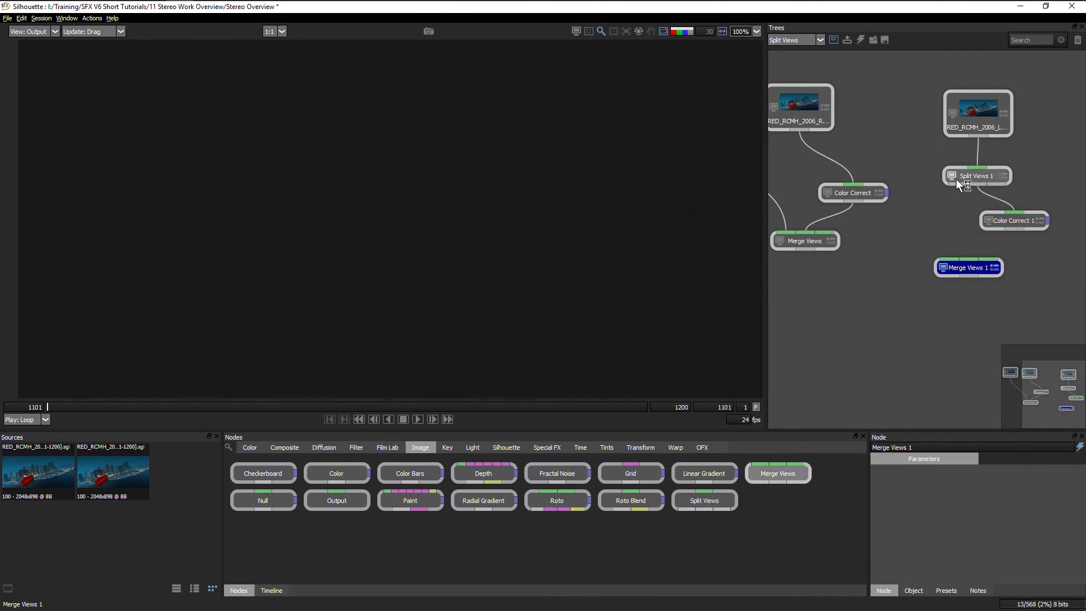
mouse_move(958, 187)
left_mouse_down()
mouse_move(951, 257)
mouse_move(969, 267)
left_mouse_up()
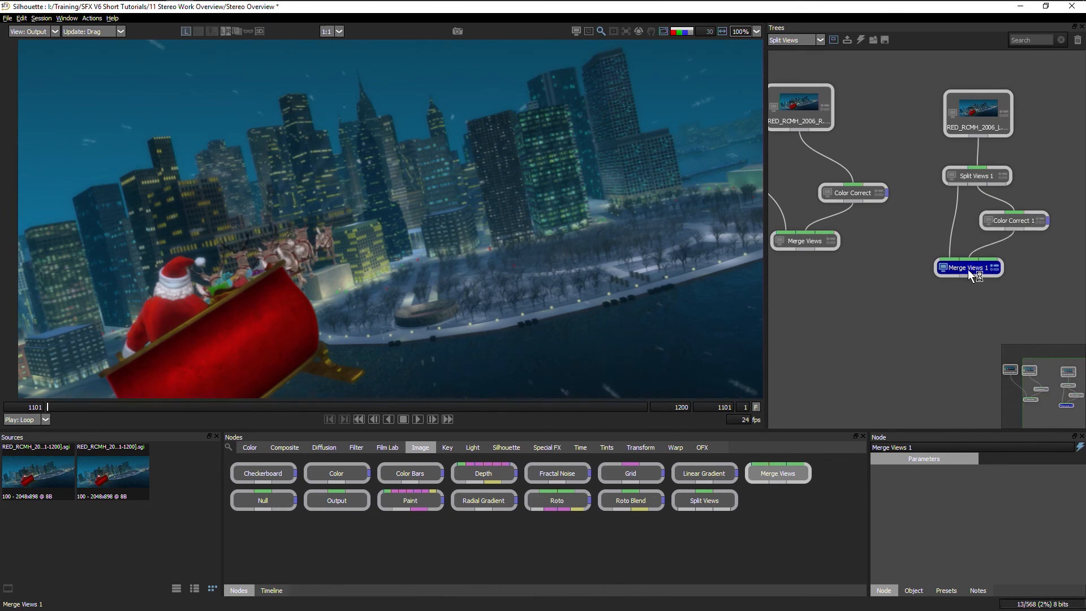